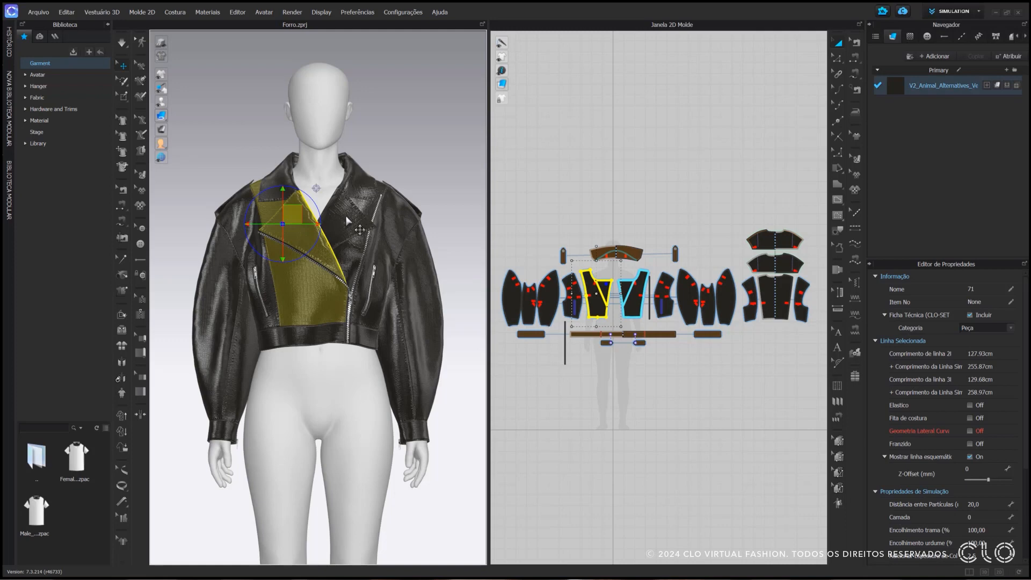
Hide the avatar and switch the garment's 3D display to the textured surface without thickness
click(352, 217)
click(431, 200)
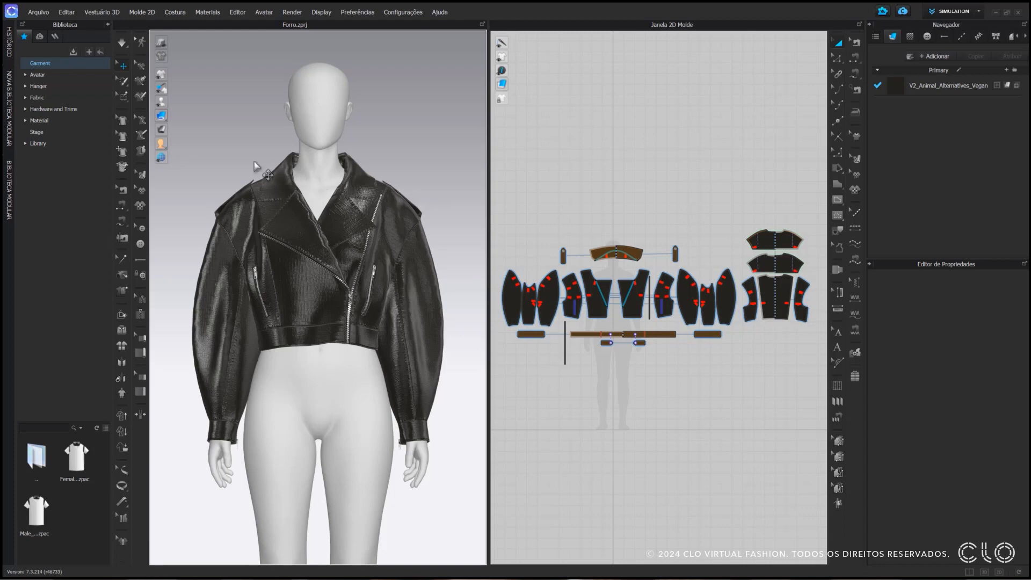
mouse_move(164, 103)
click(176, 103)
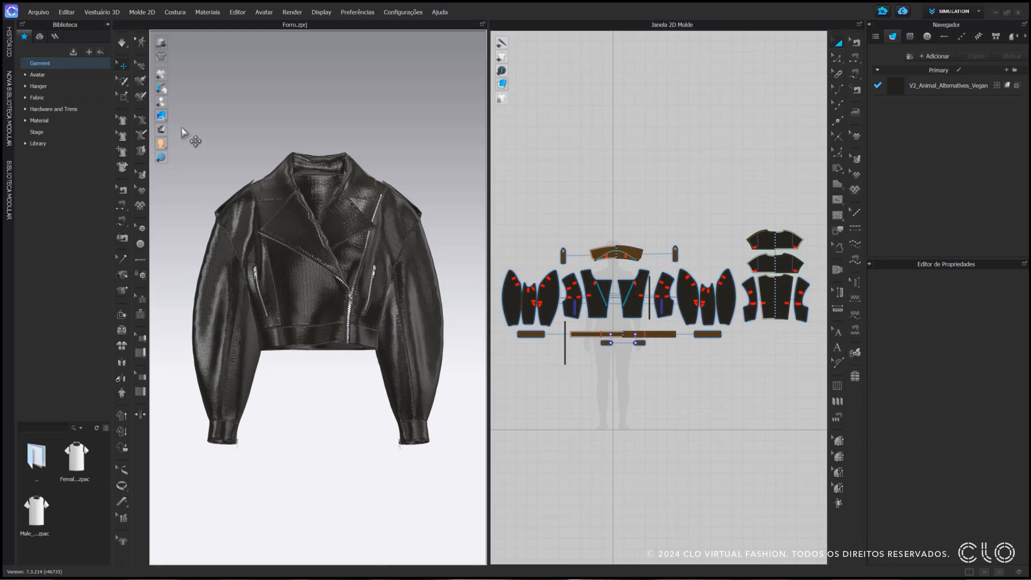
mouse_move(162, 116)
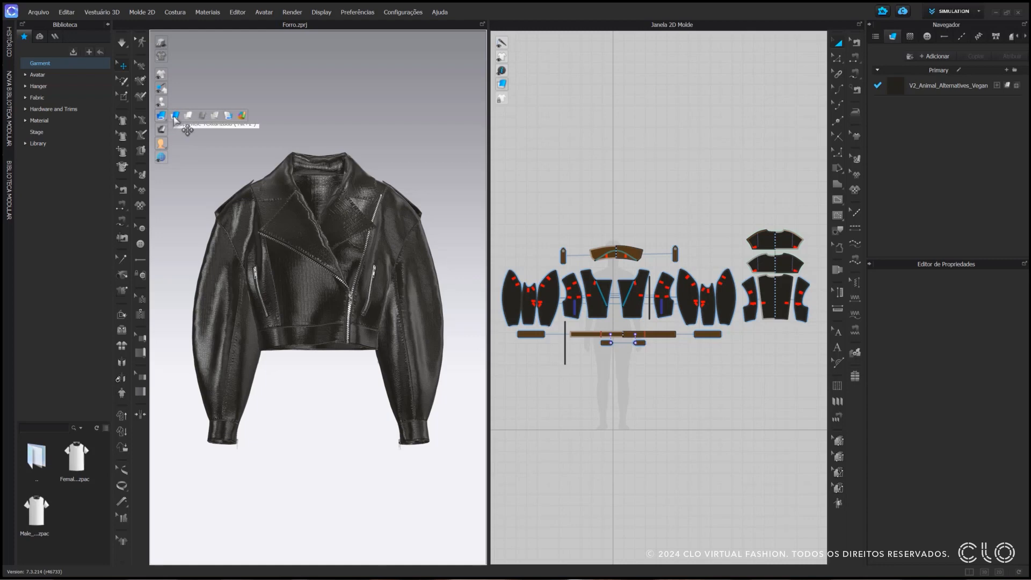
click(175, 116)
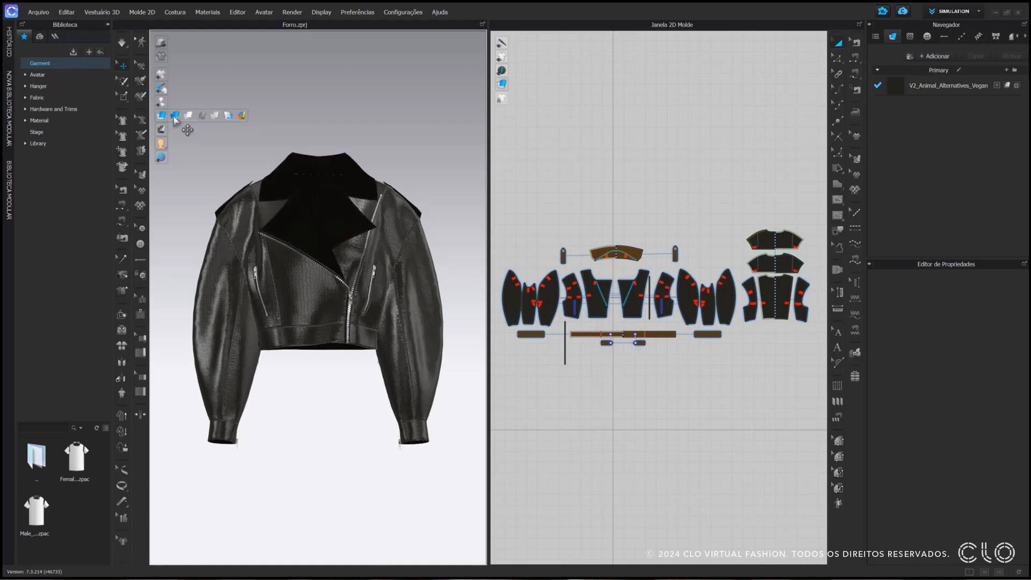
Examine the front panel with its lapel and the collar by selecting each piece on the 3D jacket
click(275, 226)
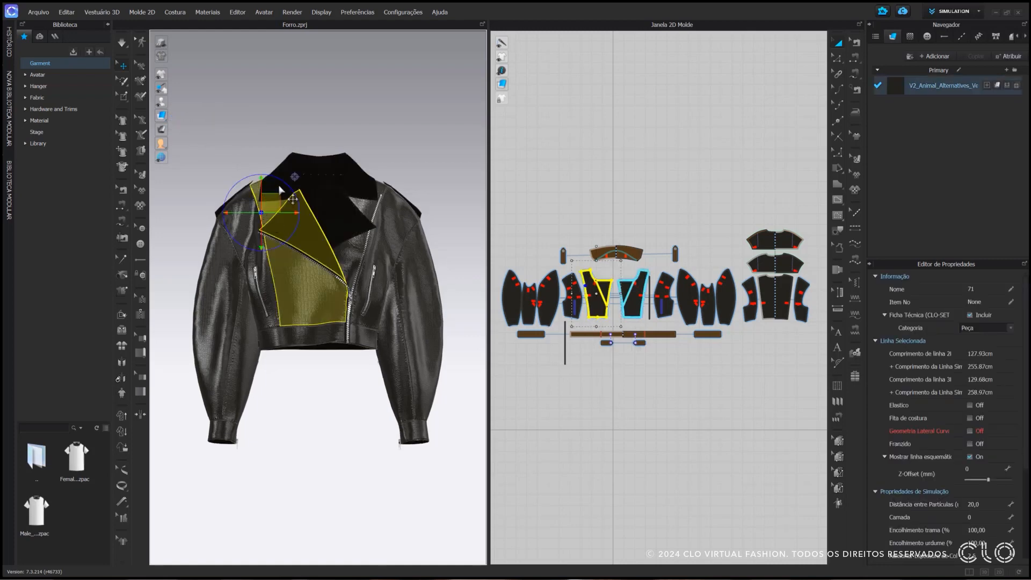
click(284, 177)
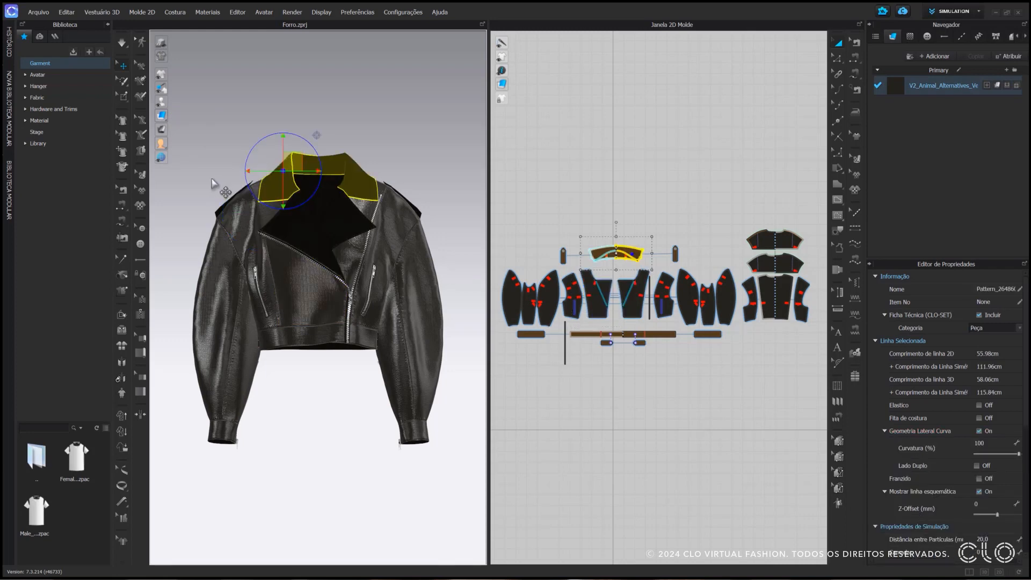
click(212, 182)
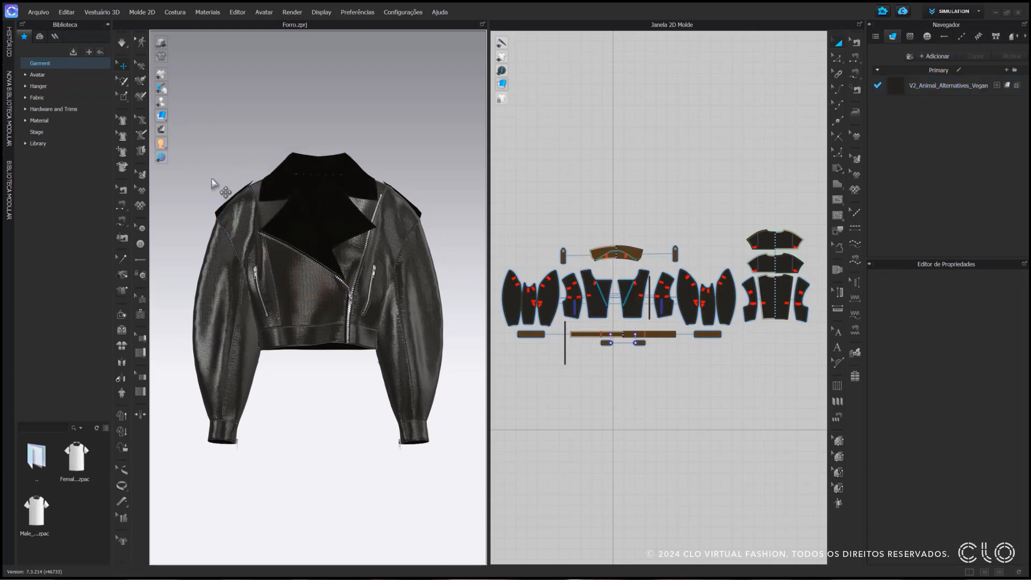
scroll(212, 179, down, 1)
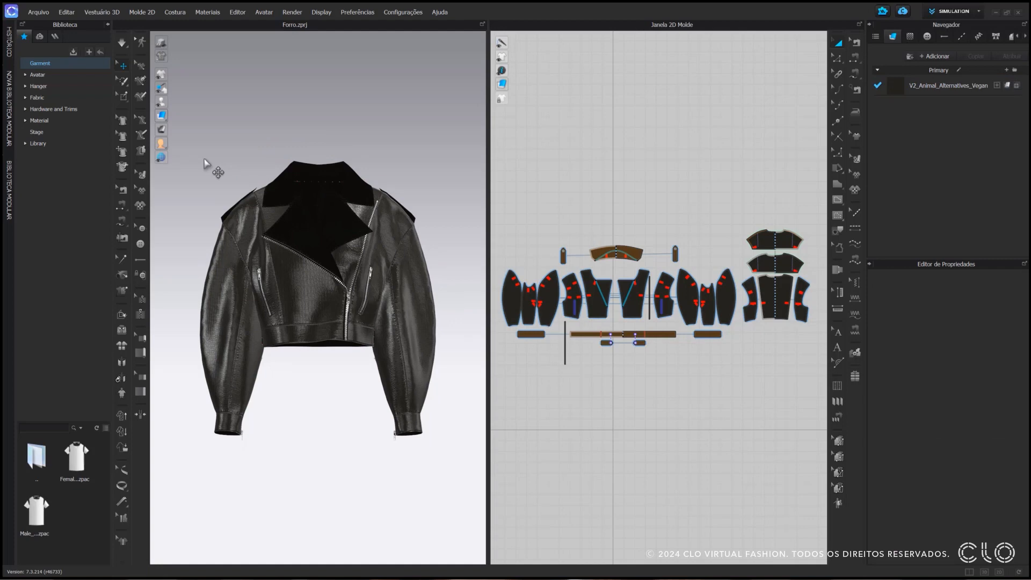
click(273, 203)
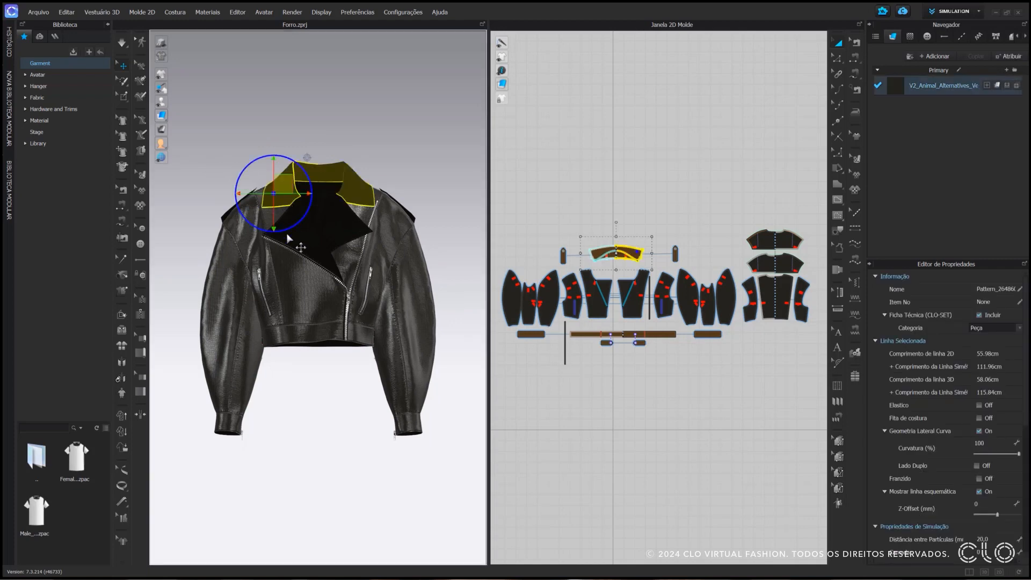
click(224, 184)
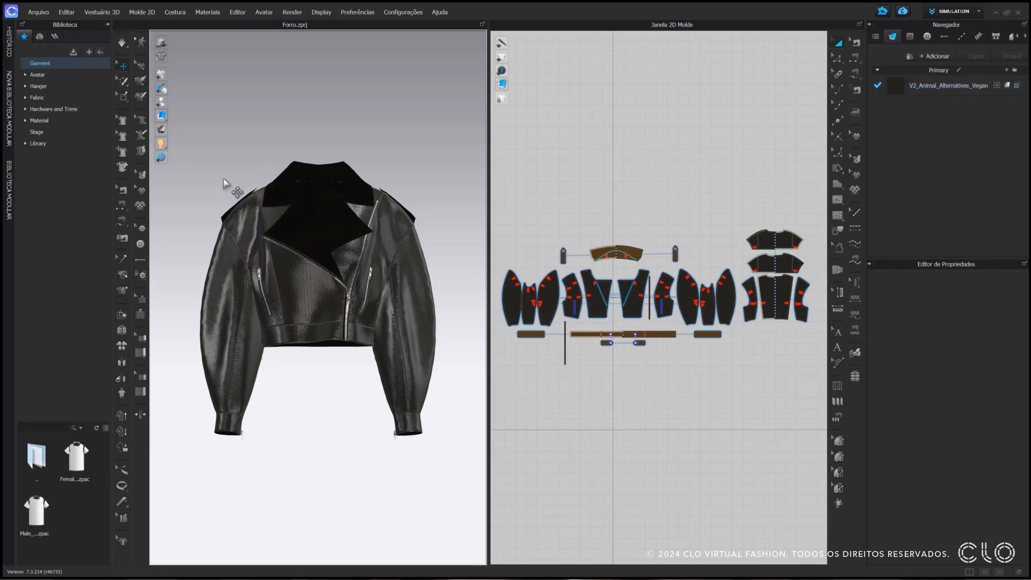
Highlight the cuffs, waistband, shoulder epaulettes and small waist tabs together to review which pieces need an inner layer
click(240, 431)
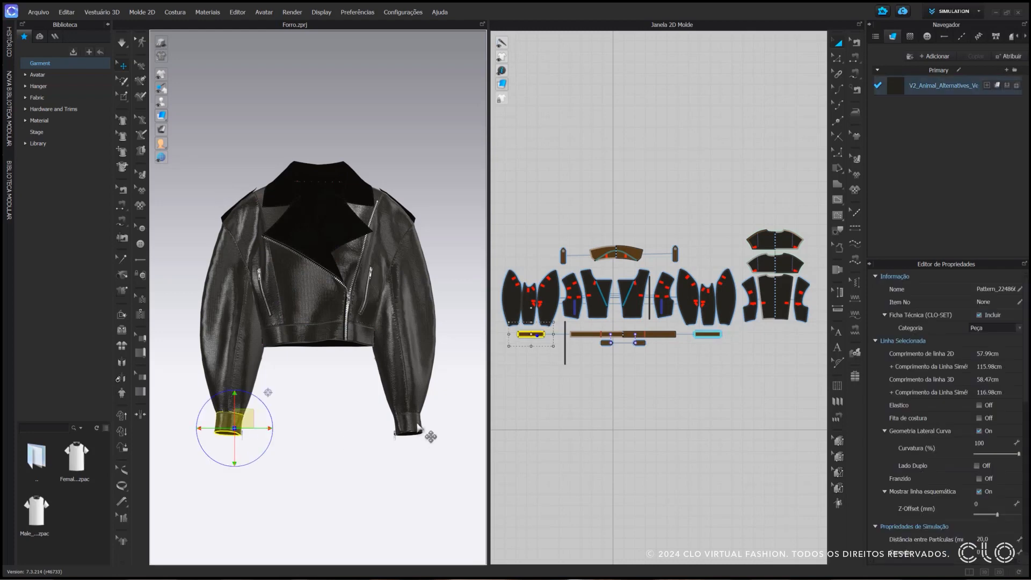
shift+click(416, 427)
shift+click(331, 339)
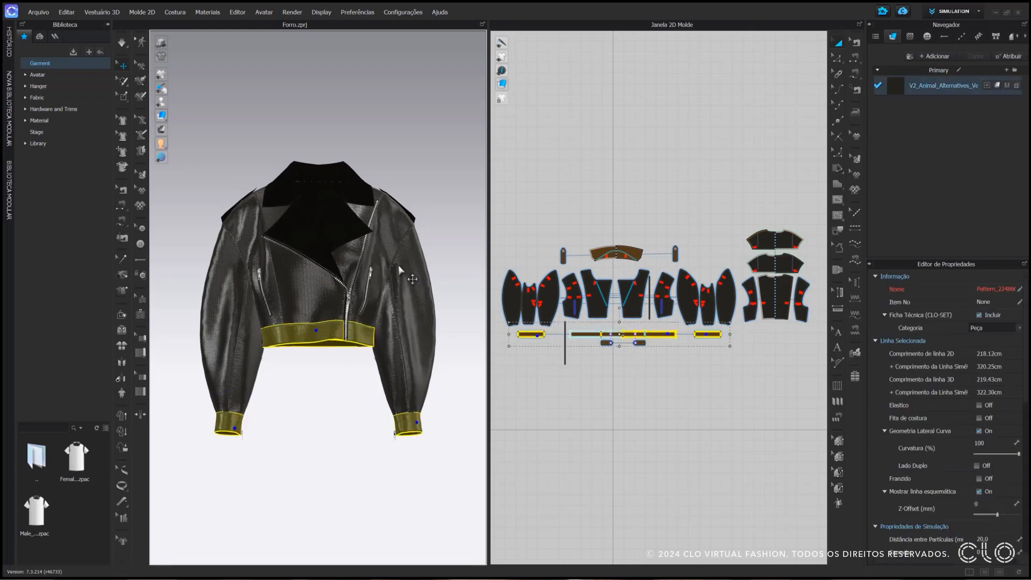
shift+click(675, 255)
shift+click(563, 255)
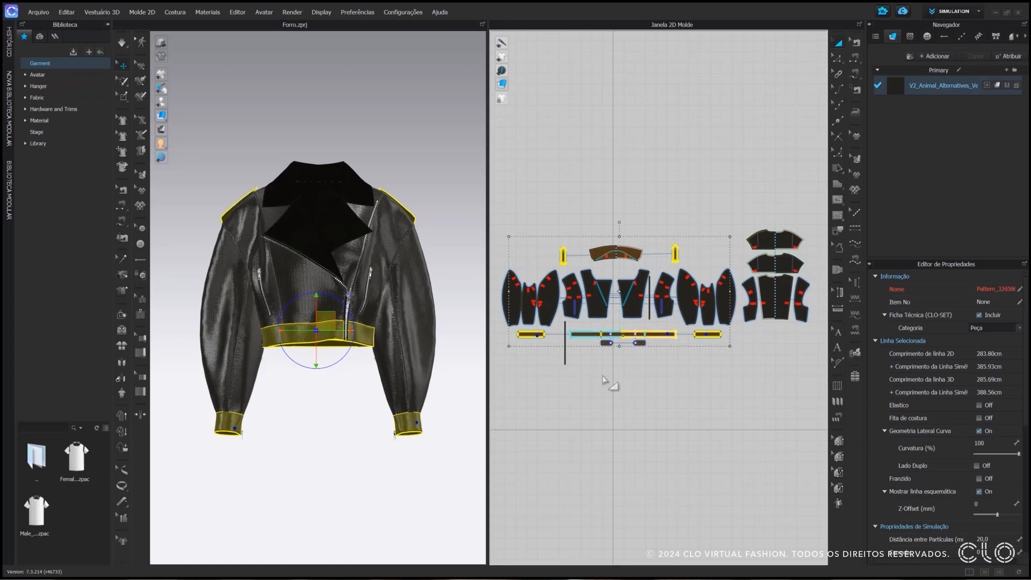
shift+click(606, 343)
shift+click(638, 343)
click(347, 382)
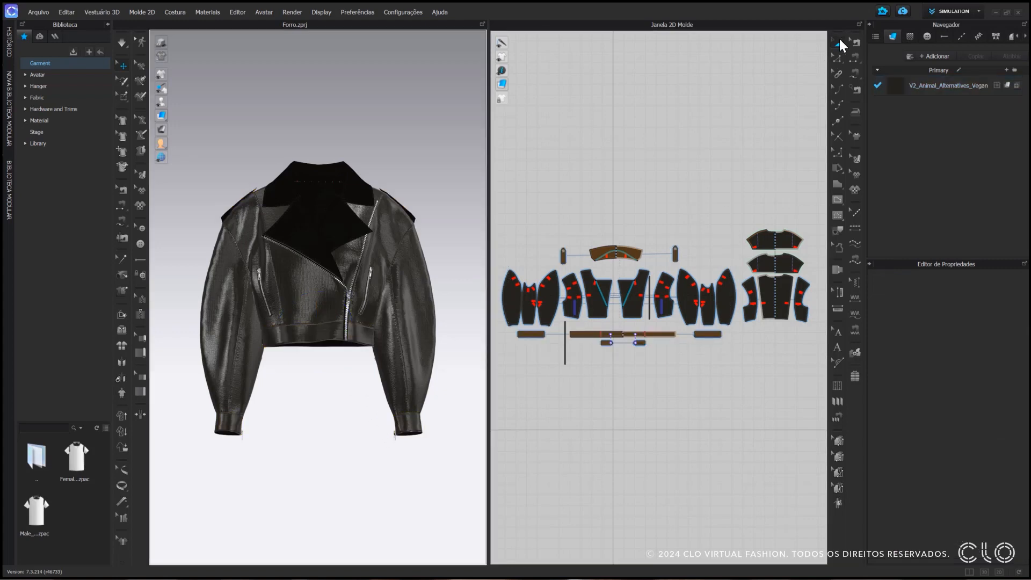
Clone the front panels, collar, waistband, cuffs, waist tabs and epaulettes as a layer below, placing the copies above the original patterns in 2D
click(839, 44)
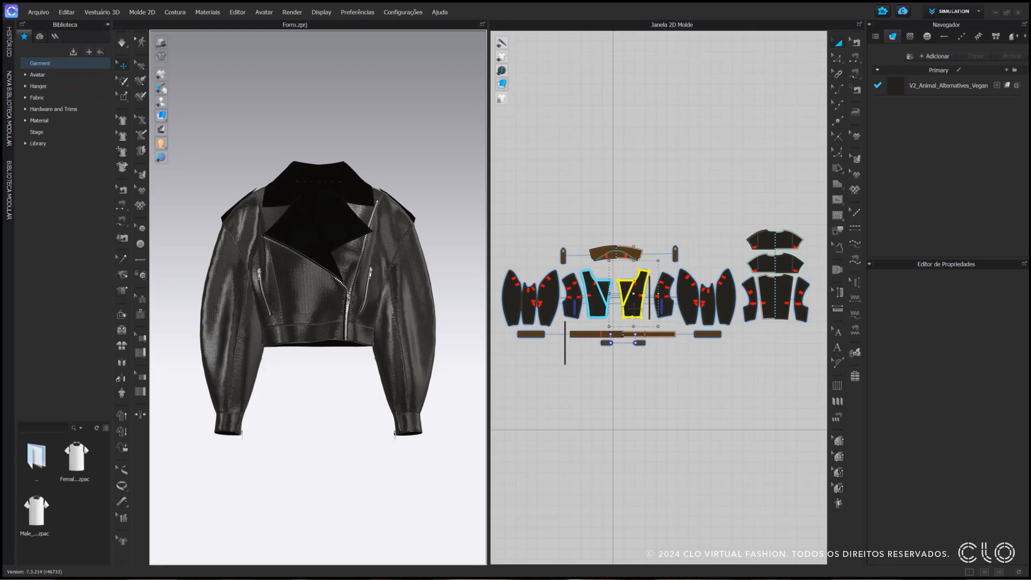
click(599, 306)
shift+click(596, 254)
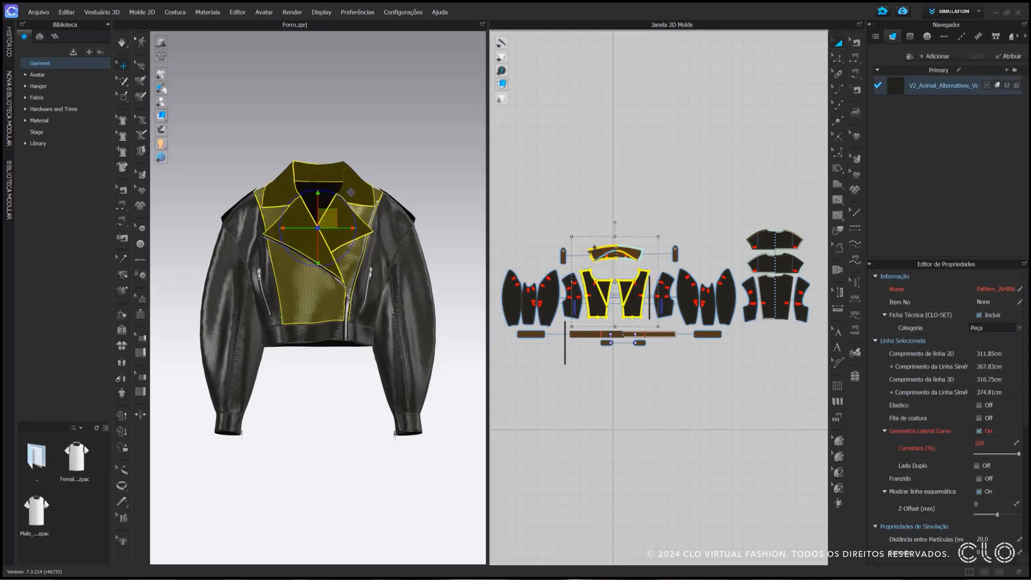
shift+click(588, 334)
shift+click(530, 334)
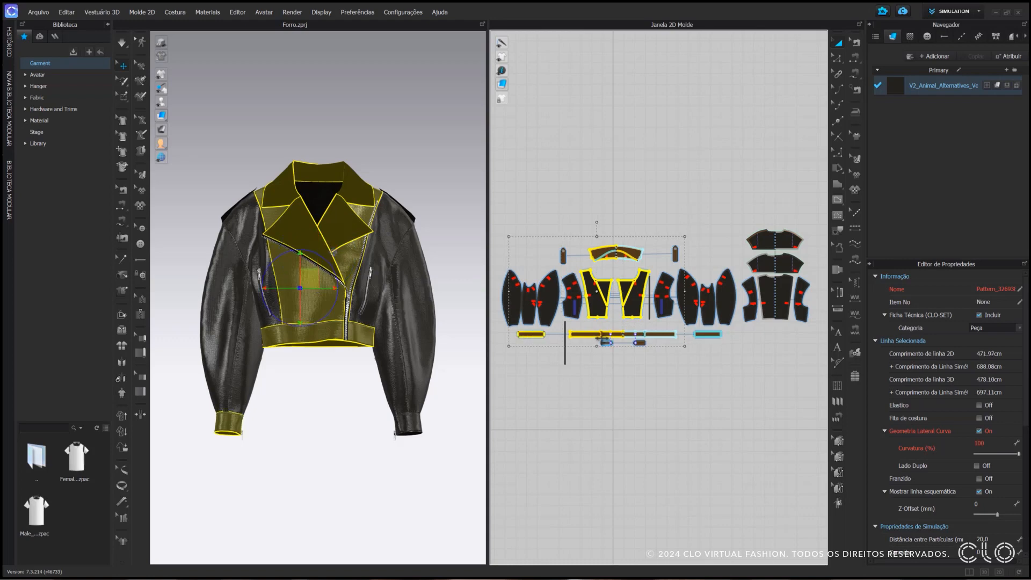
shift+click(707, 334)
shift+click(606, 343)
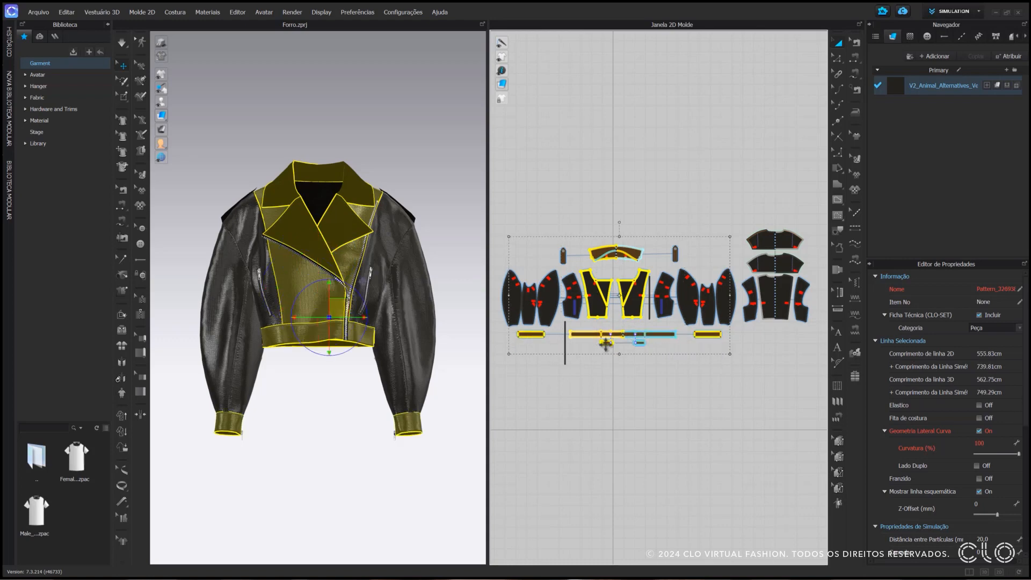
shift+click(639, 342)
shift+click(675, 254)
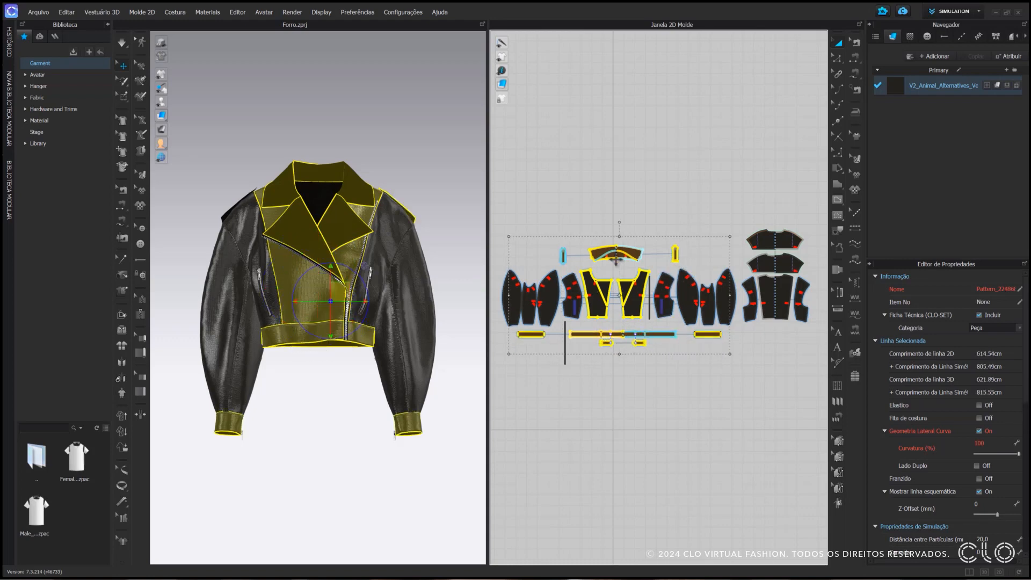
shift+click(563, 256)
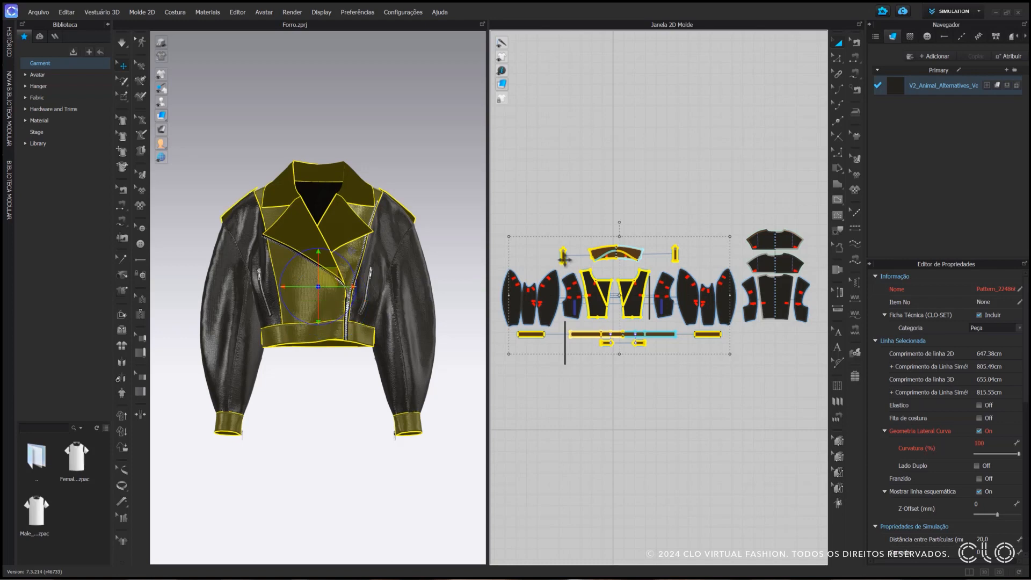
right_click(596, 253)
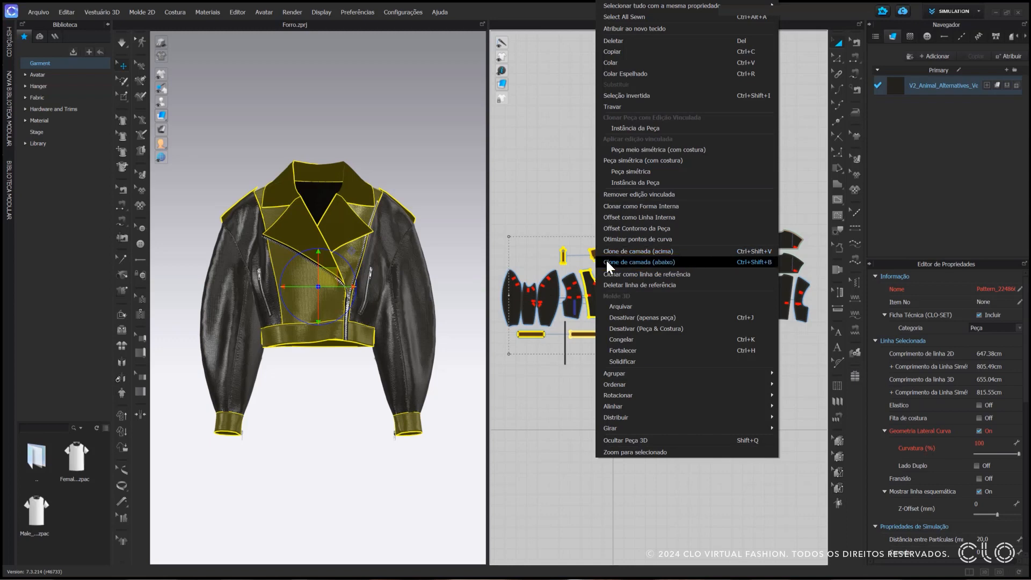
click(607, 261)
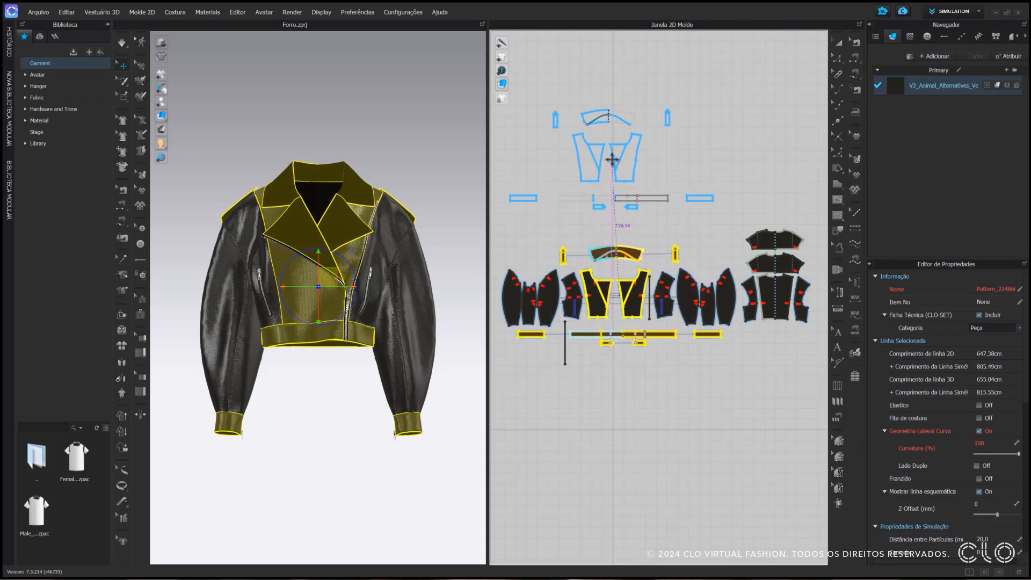
click(612, 159)
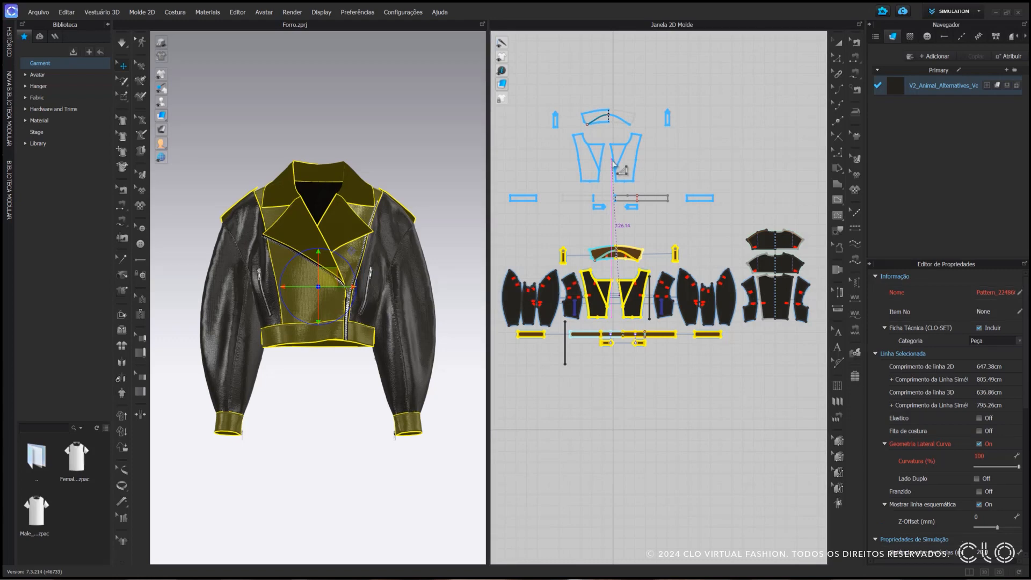
click(612, 161)
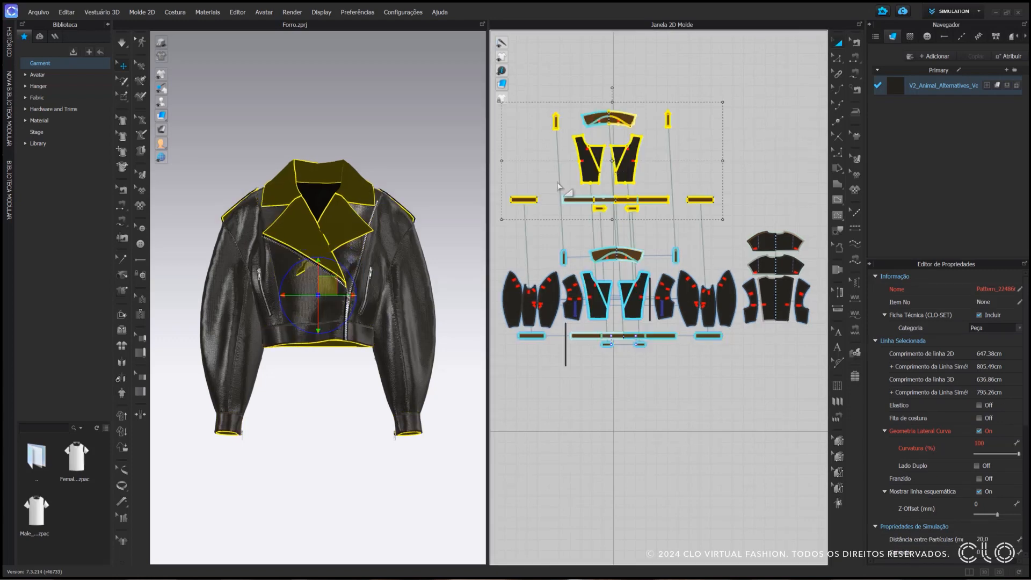
Examine the cloned inner layer up close along the diagonal zipper and lapel of the 3D jacket
scroll(347, 296, up, 3)
scroll(347, 296, up, 5)
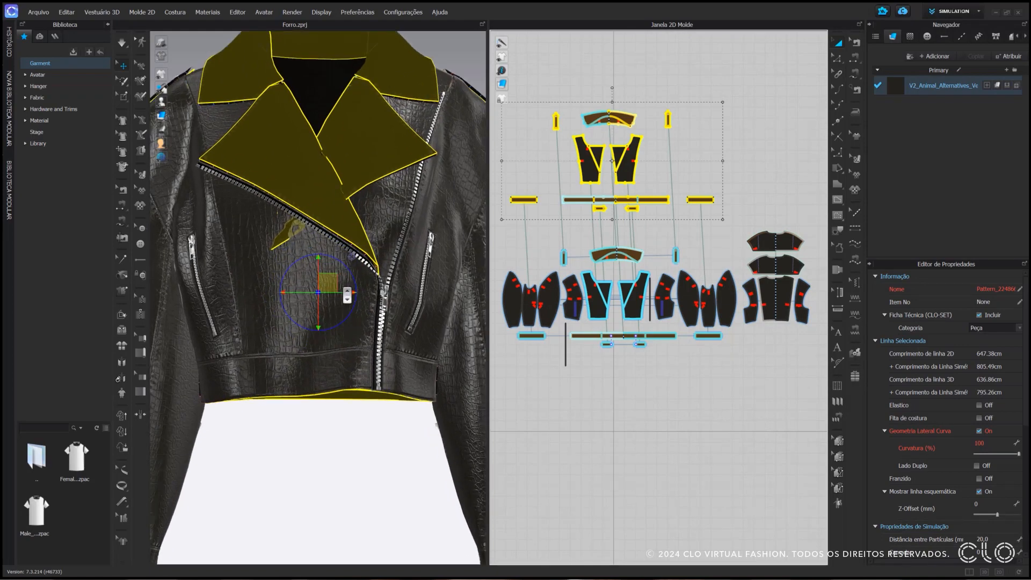
click(380, 495)
right_drag(364, 167, 389, 160)
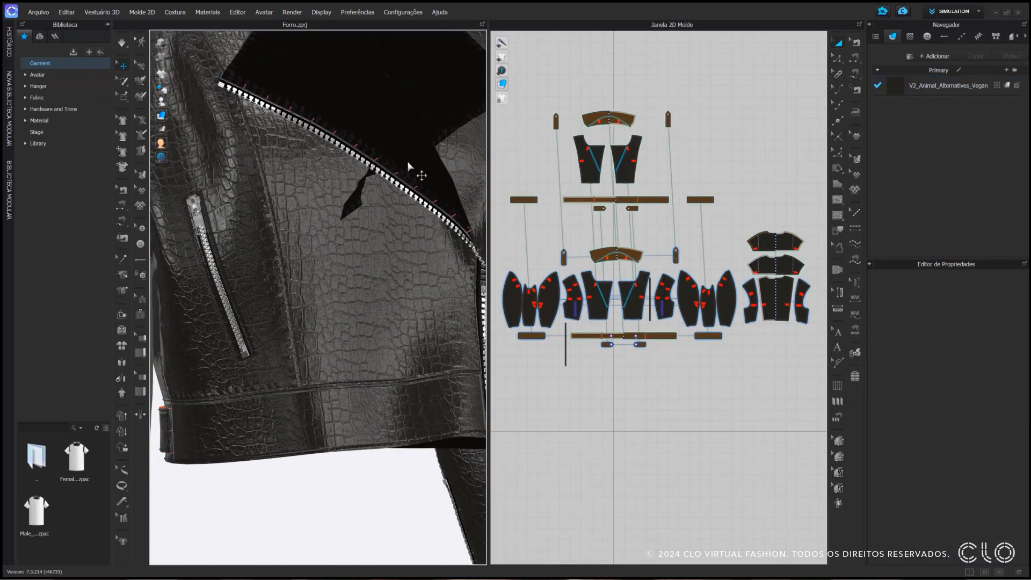
click(418, 172)
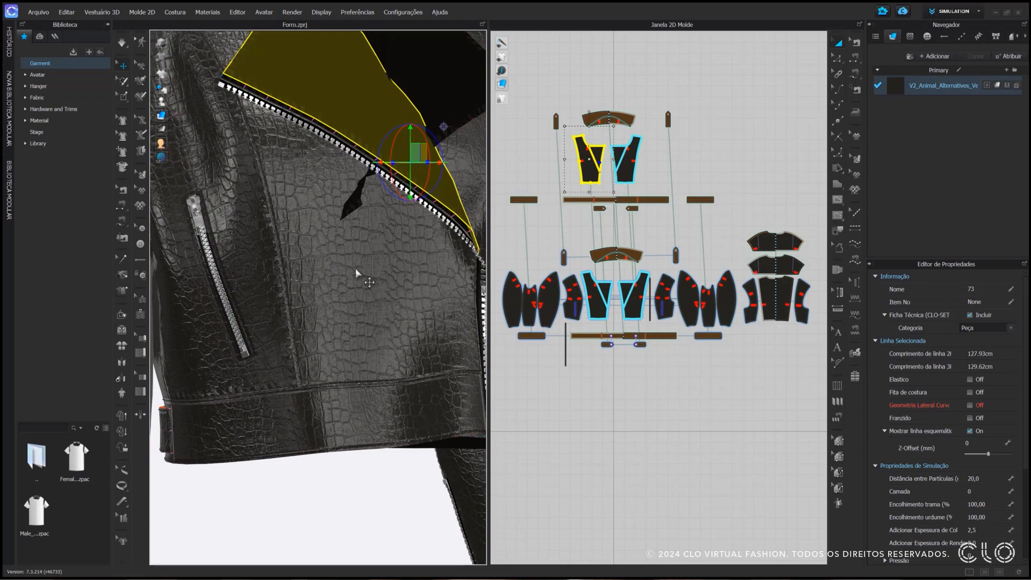
click(246, 517)
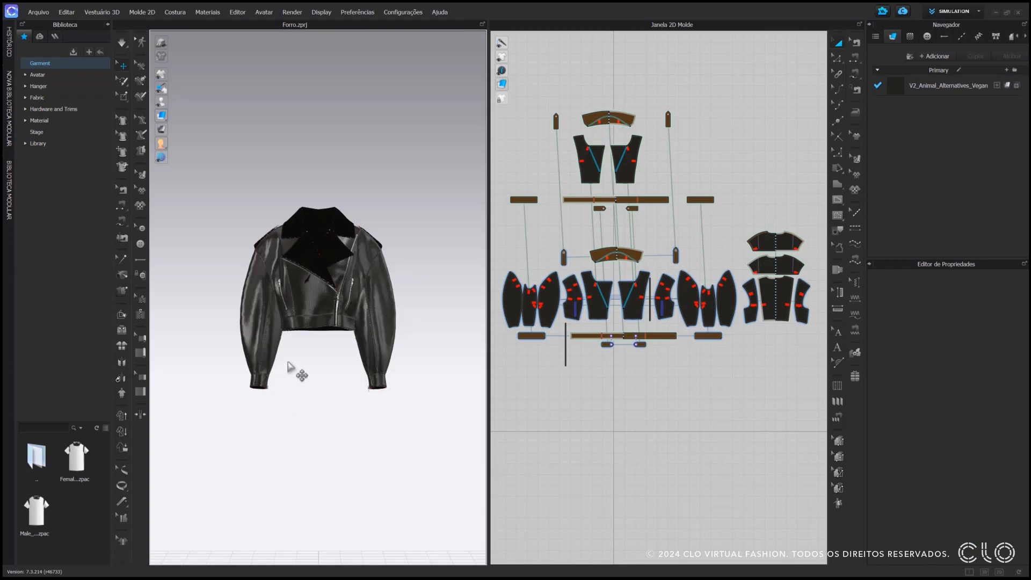
scroll(294, 365, up, 3)
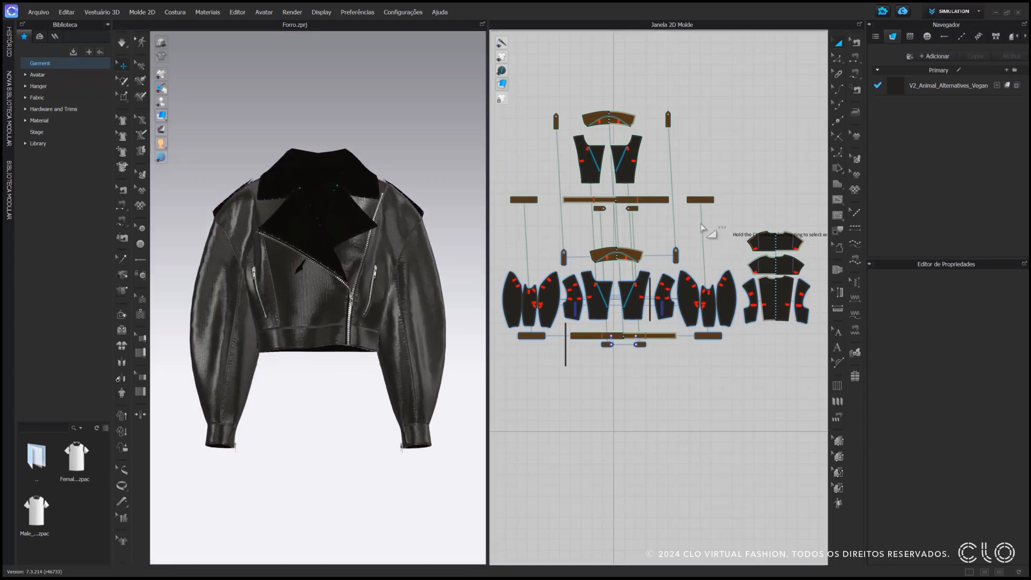
Flip the normals of all the cloned inner-layer pieces and simulate the jacket
drag(727, 228, 493, 100)
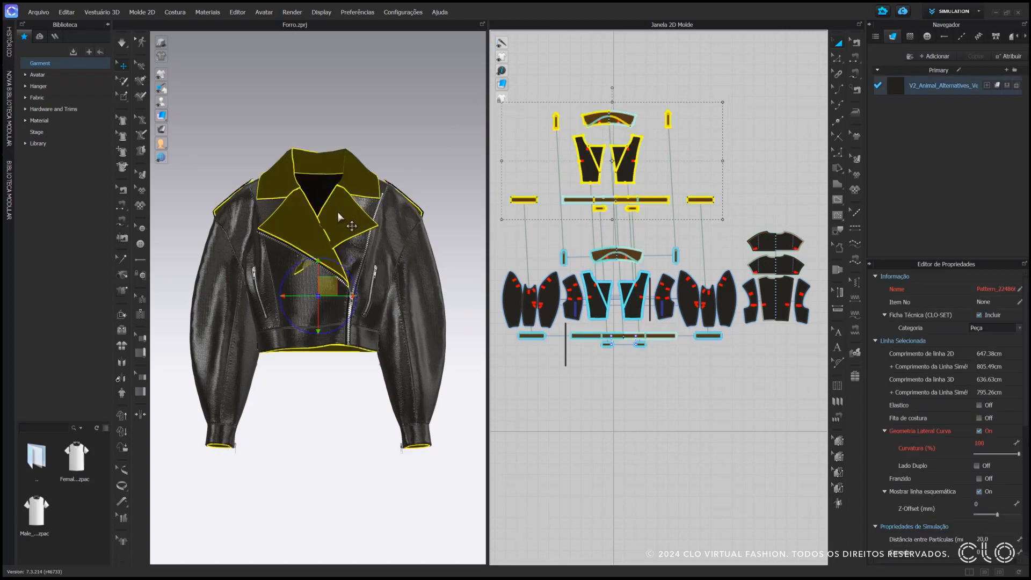
right_drag(338, 216, 337, 213)
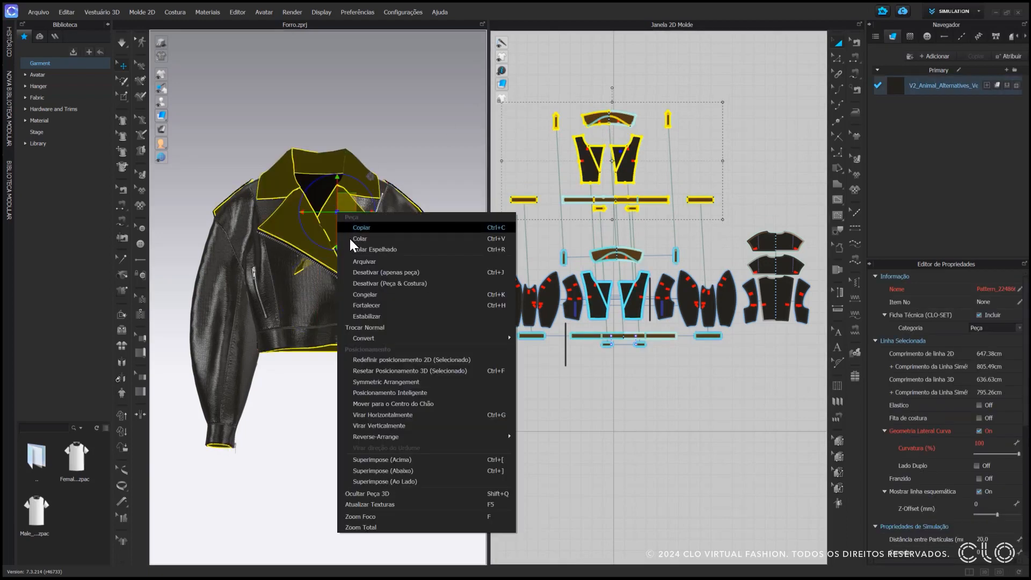
click(344, 327)
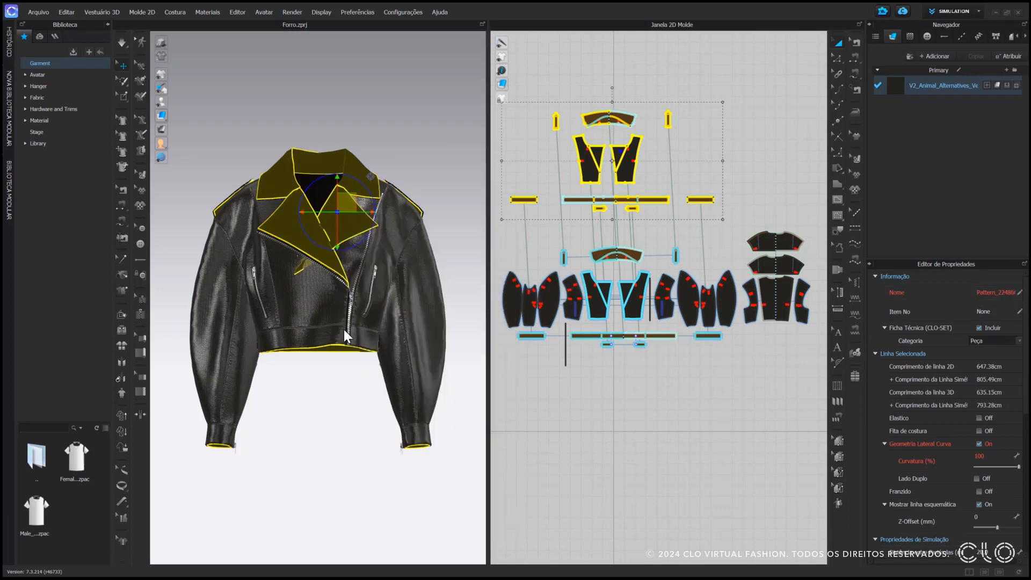
click(345, 369)
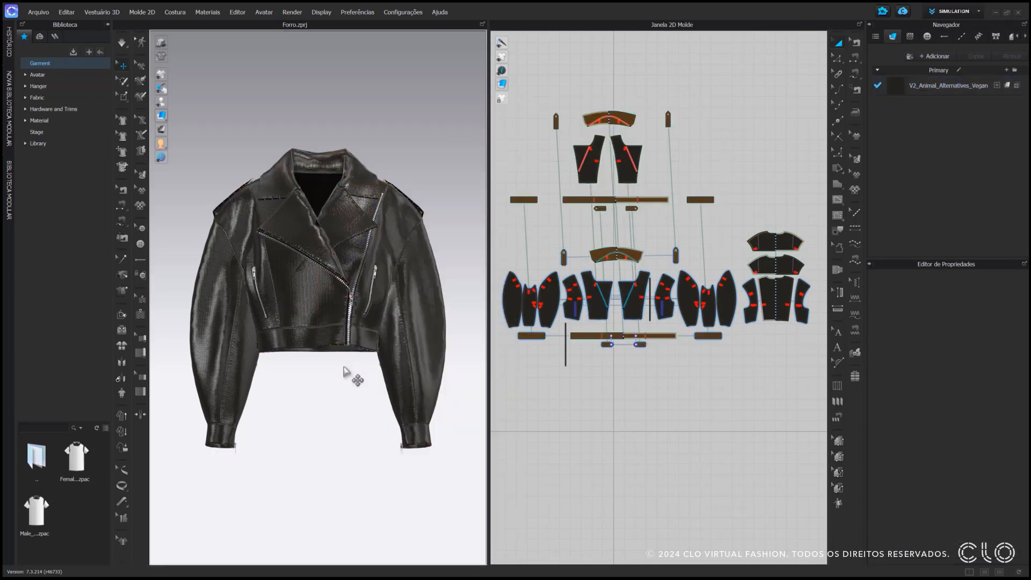
key(space)
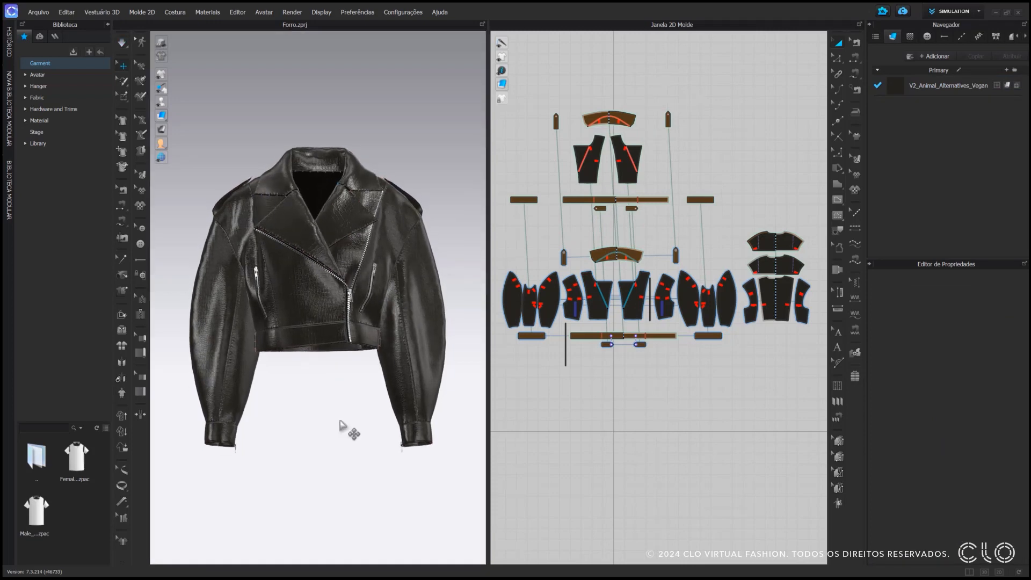
scroll(622, 262, up, 4)
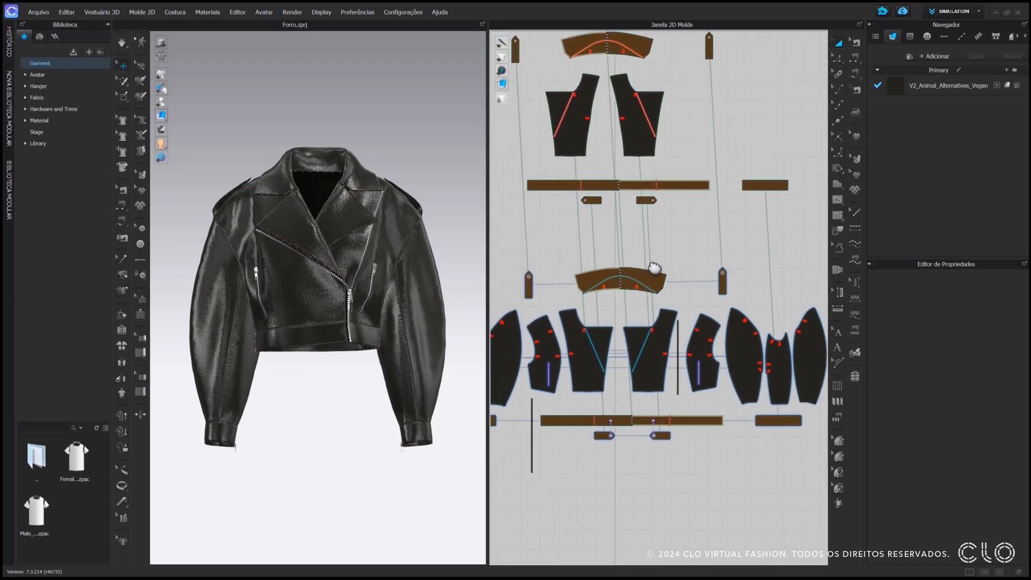
Move the cloned front panel aside and back in 2D to compare its shape and orientation with the original panel
middle_drag(654, 268, 665, 329)
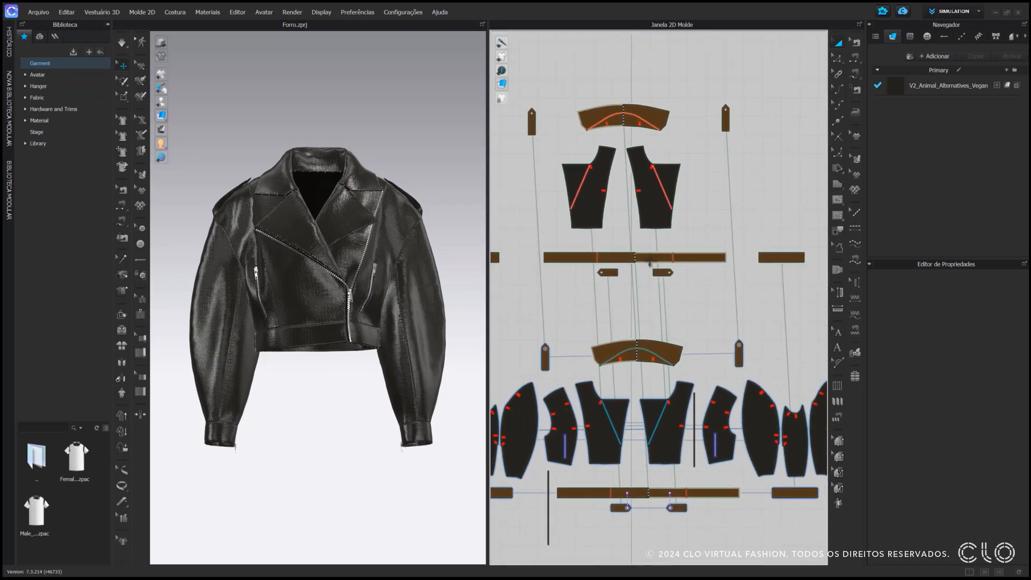
click(650, 207)
drag(650, 208, 772, 212)
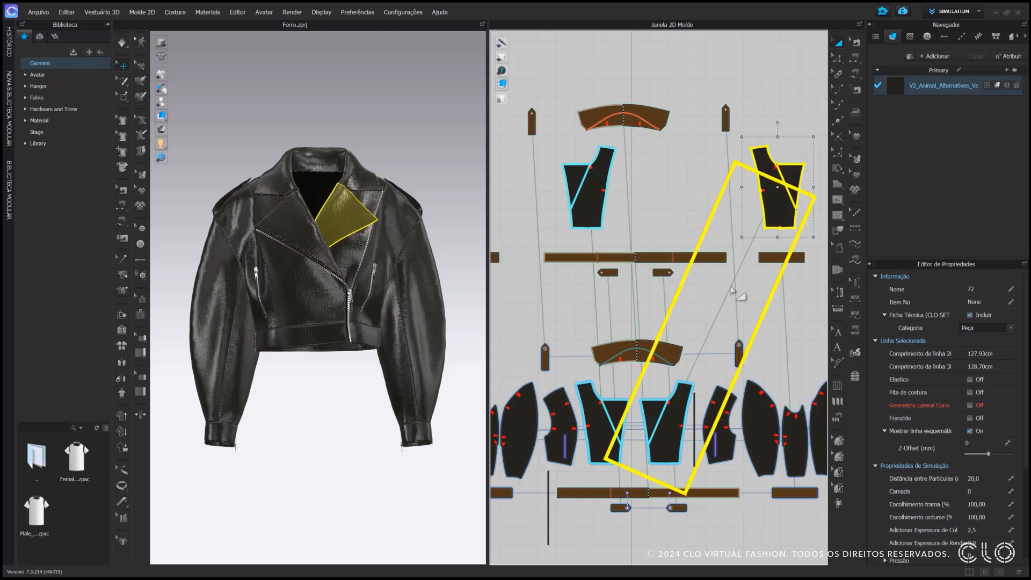
drag(773, 197, 663, 196)
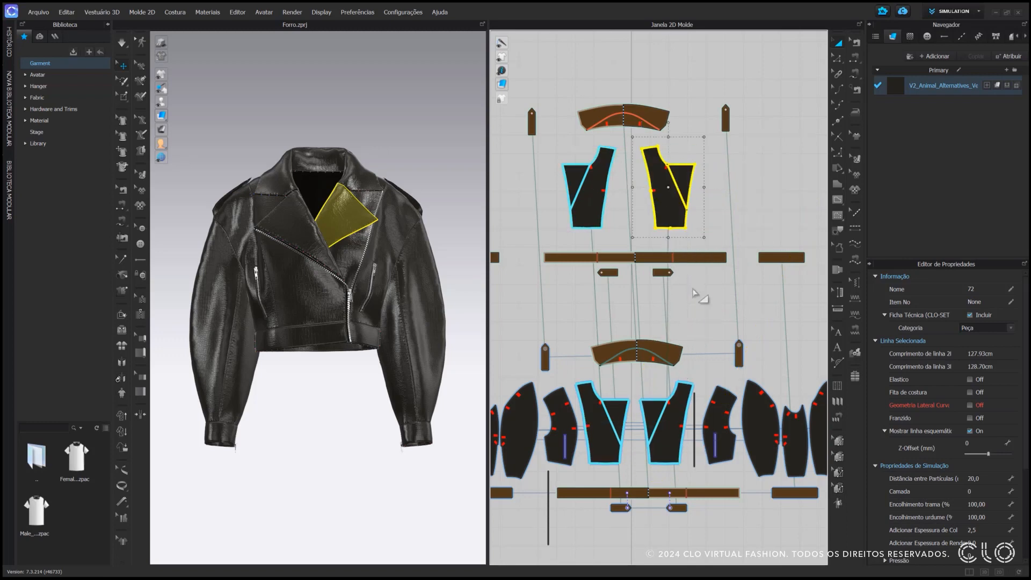
click(660, 439)
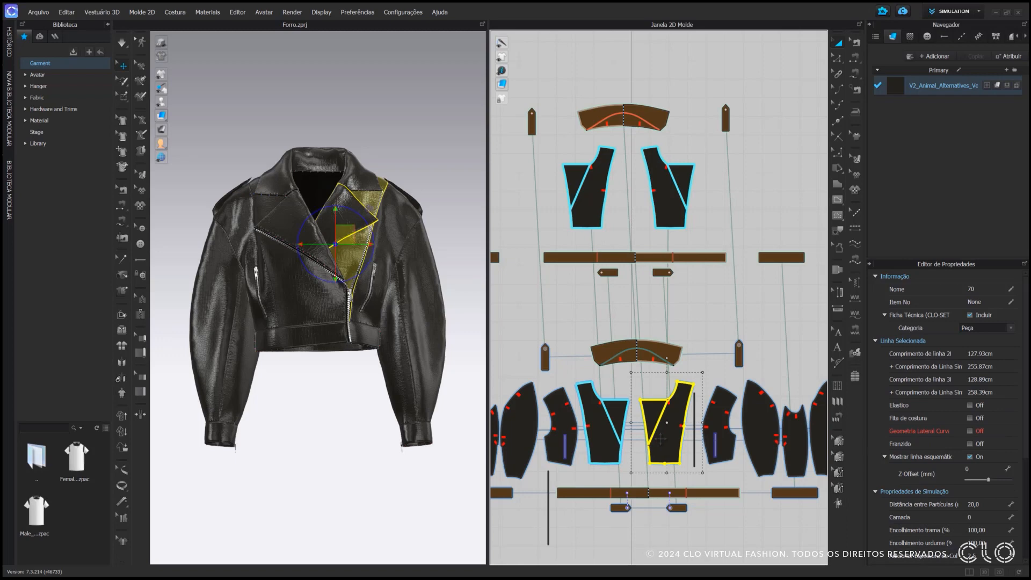
click(710, 221)
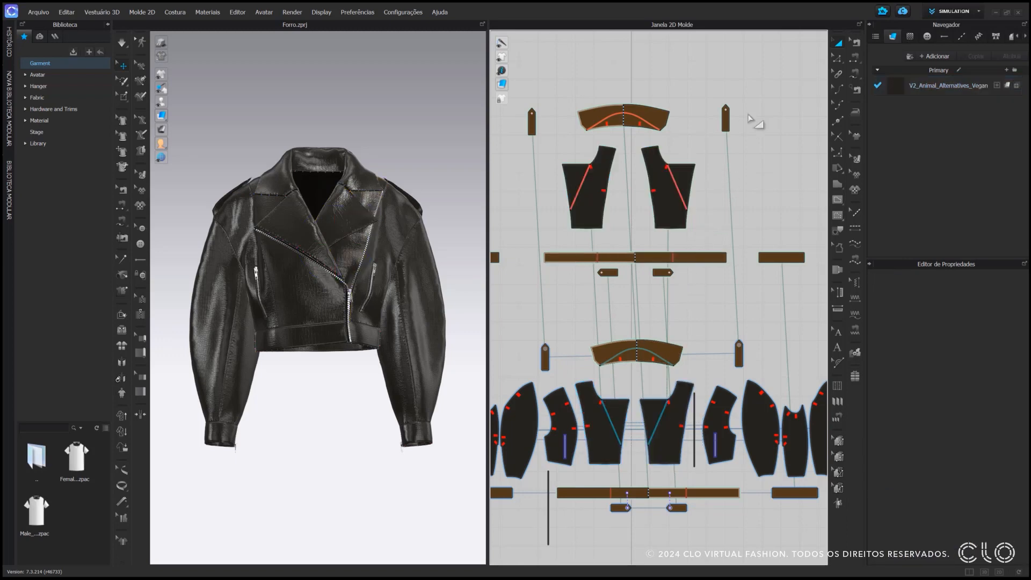
Test linked editing by shifting the outer lapel corner of the cloned front panel, and undo the edit
click(697, 170)
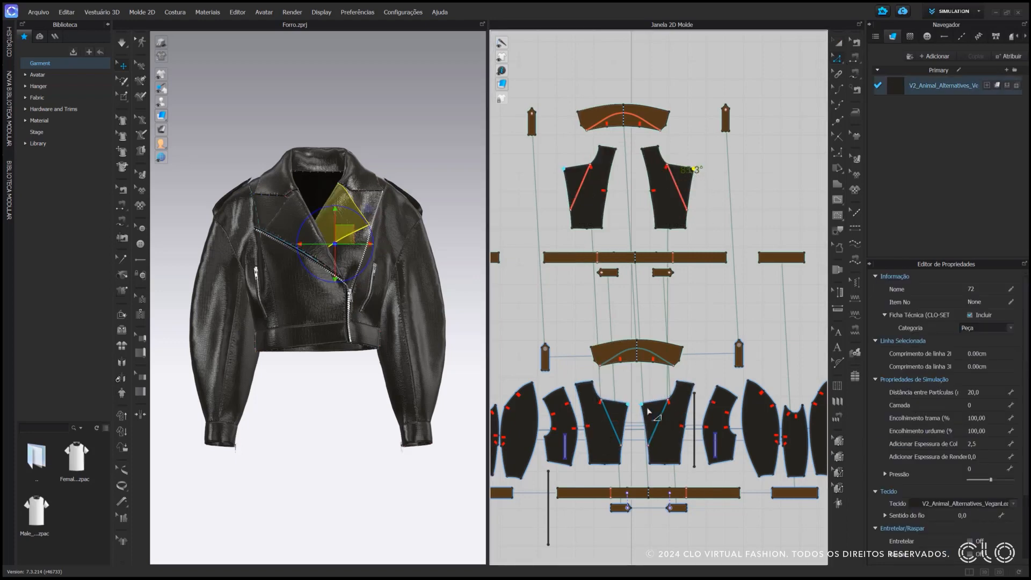
key(ctrl+z)
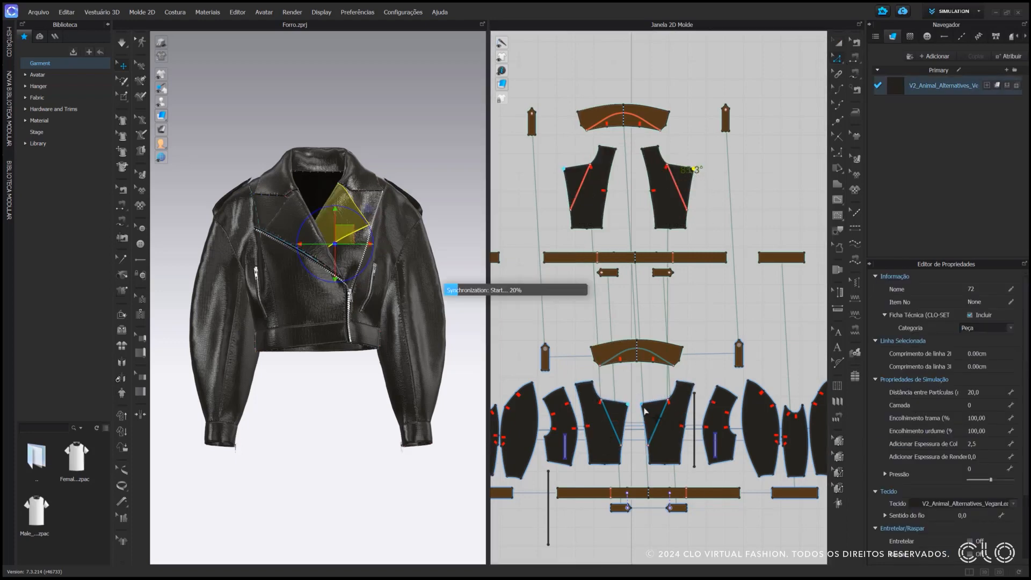
click(713, 199)
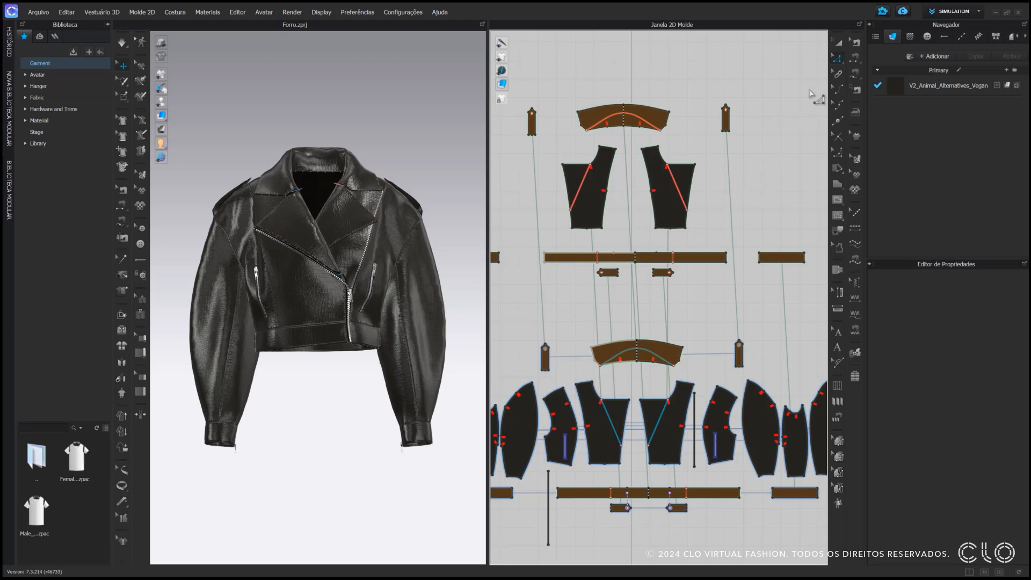
Examine the seams joining the cloned collar to the original along its lower edge, end edges, upper edge and curved fold line
click(854, 45)
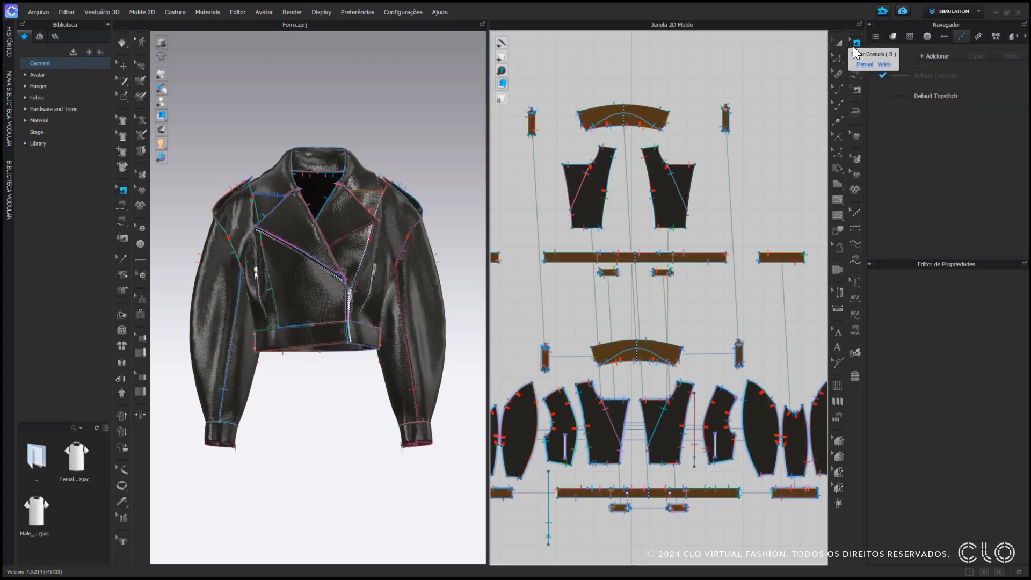
middle_drag(692, 146, 698, 152)
scroll(699, 152, up, 8)
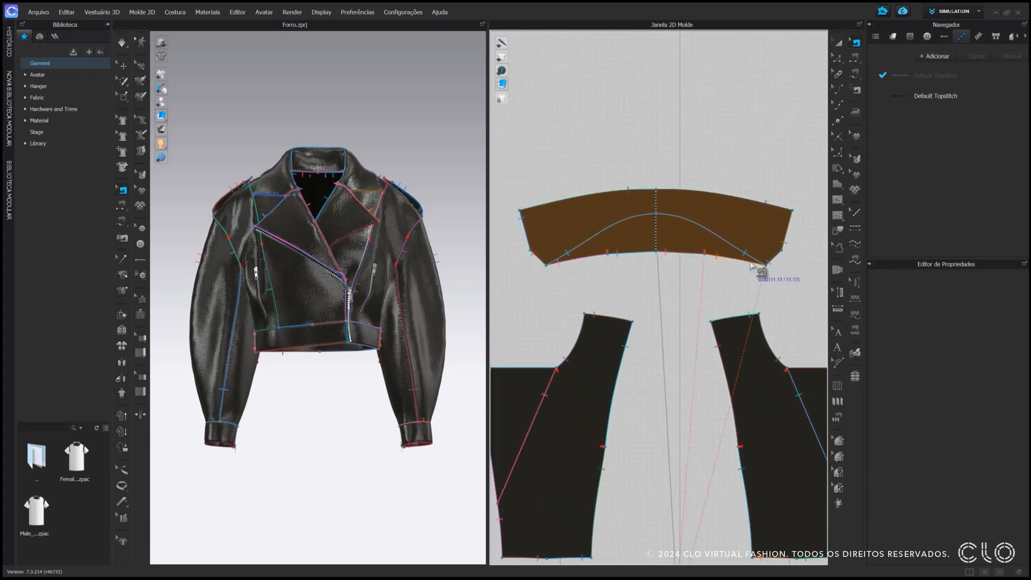
click(753, 265)
click(775, 256)
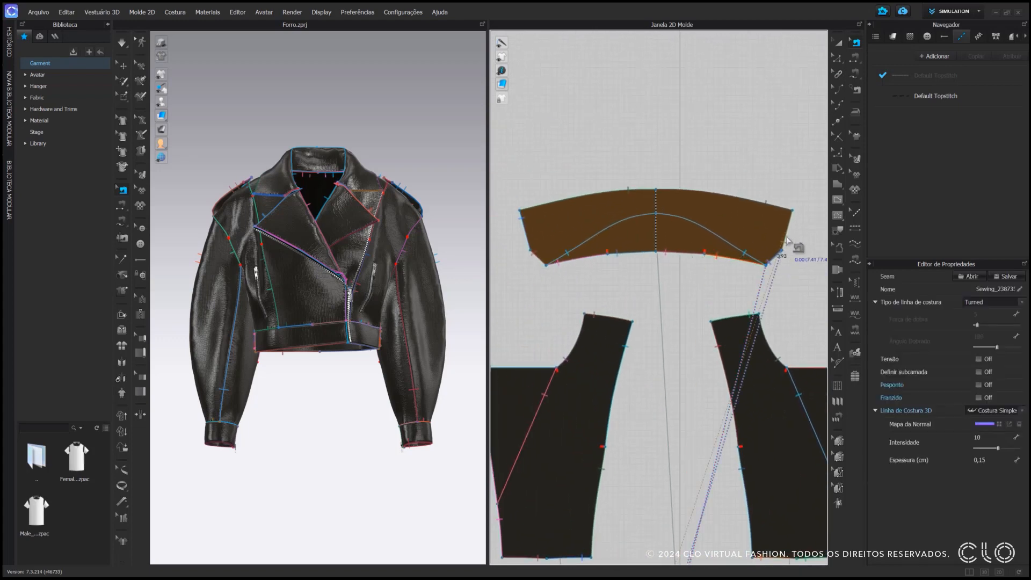
click(787, 235)
click(779, 208)
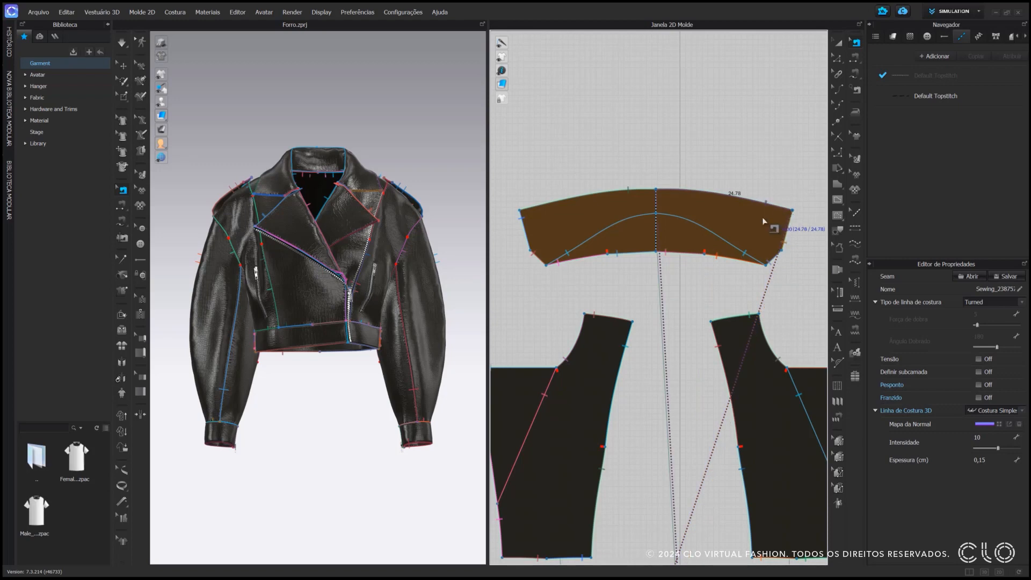
click(715, 243)
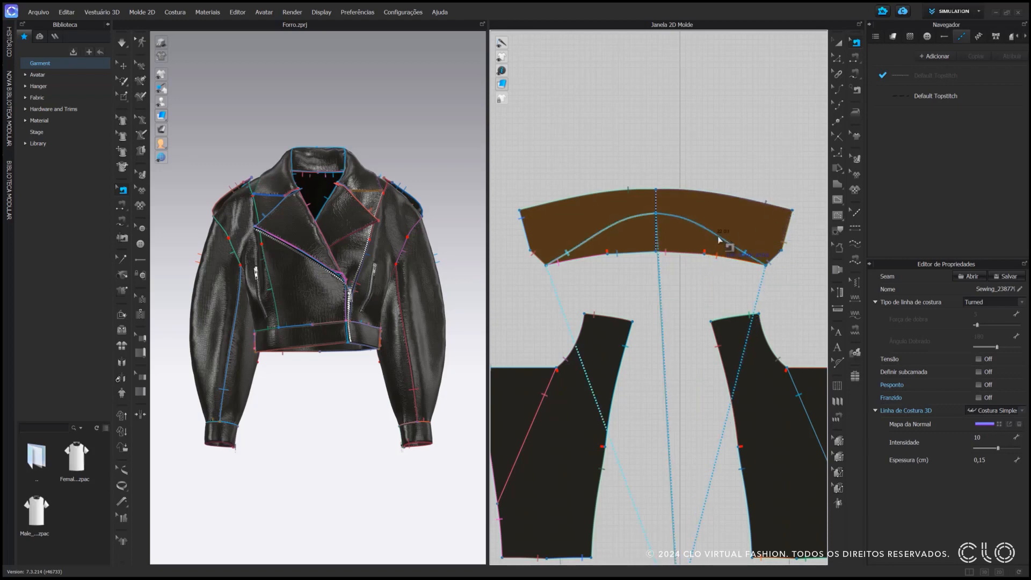
click(722, 167)
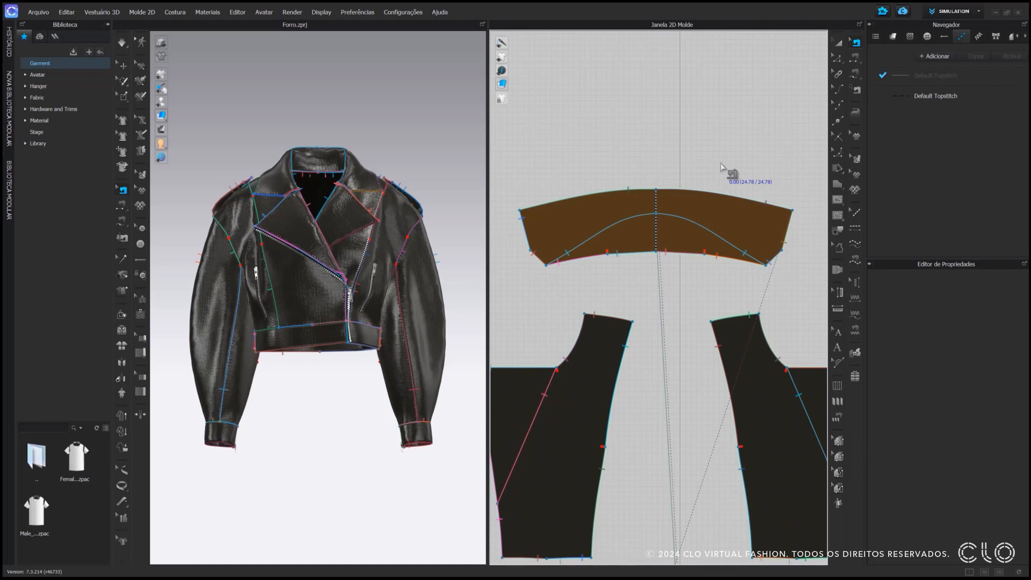
Delete the seam attaching the cloned collar's curved fold line to the original collar
scroll(722, 168, up, 2)
scroll(722, 168, down, 2)
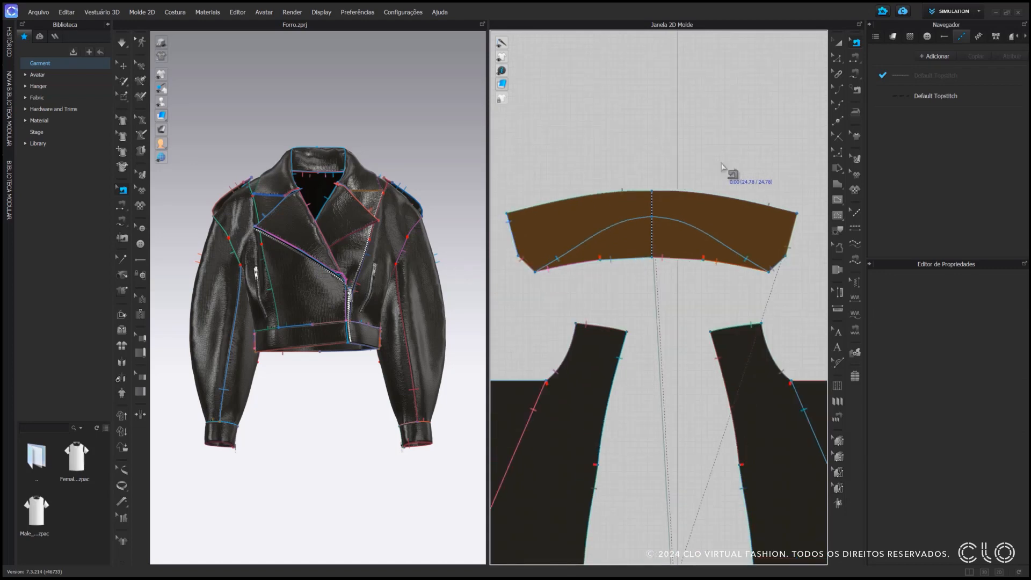
right_drag(725, 168, 740, 167)
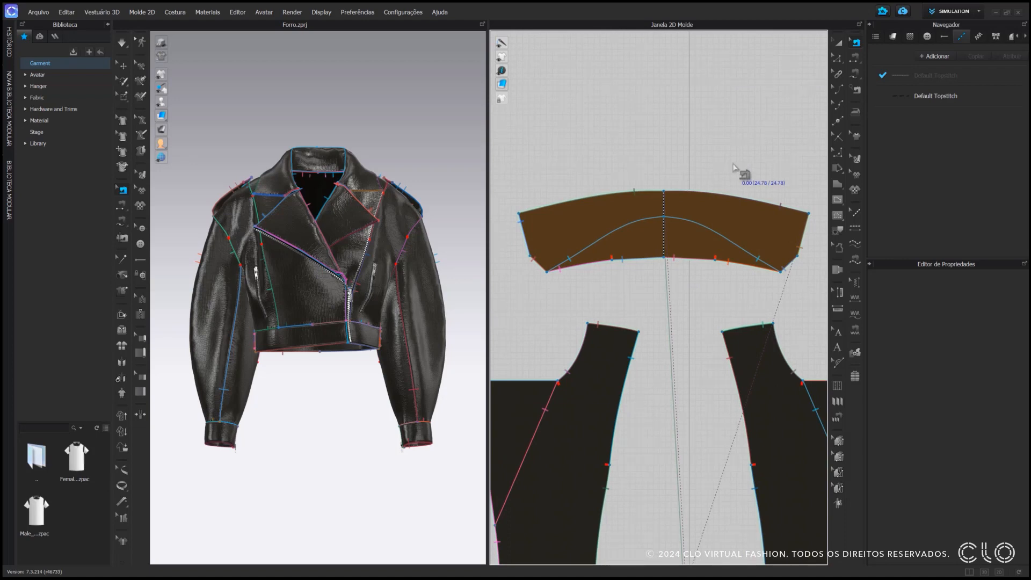
click(721, 238)
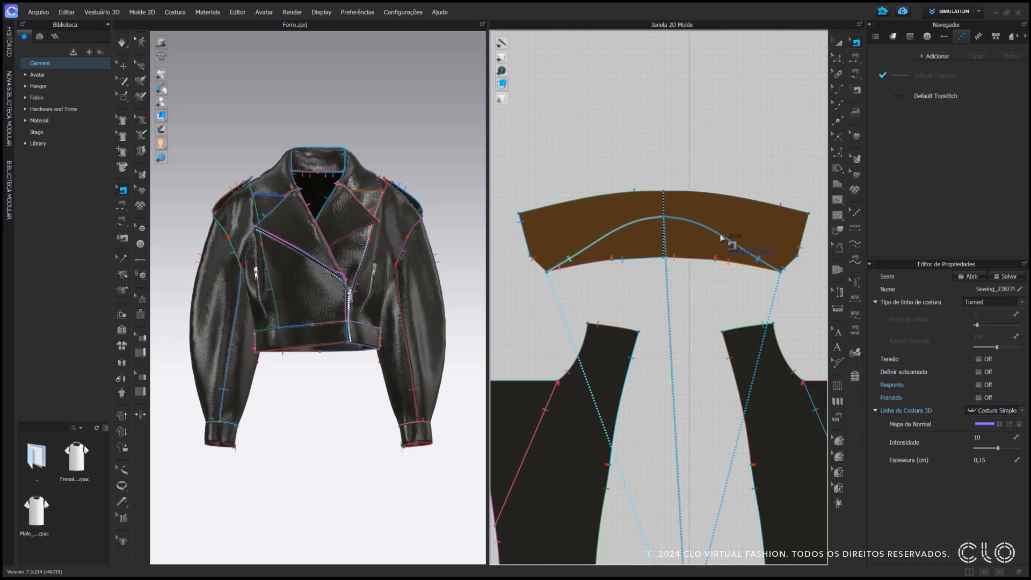
key(Delete)
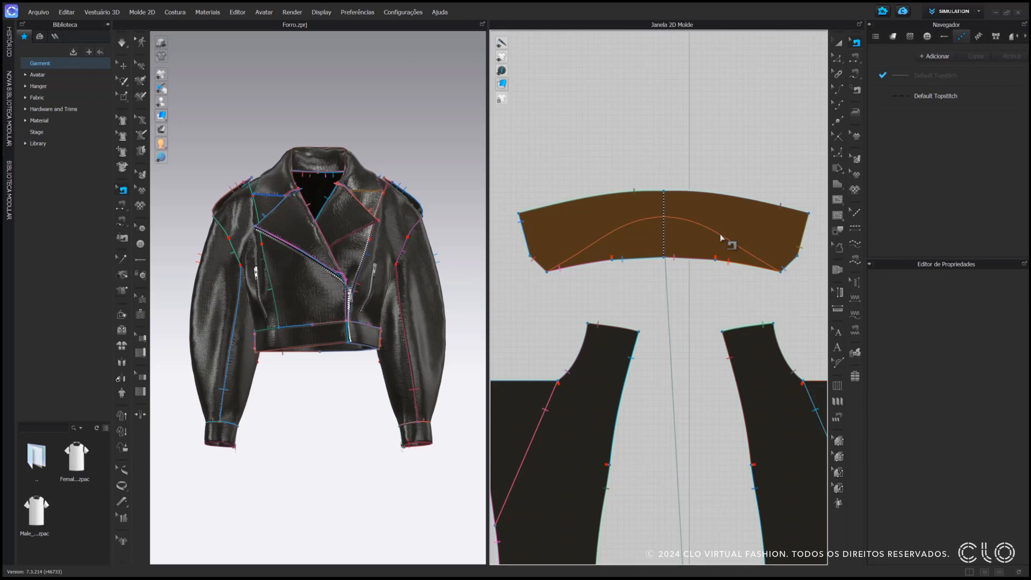
Search the fabric library for satin and add the yellow V2_Woven_Satin_3 to the garment's fabrics
click(893, 37)
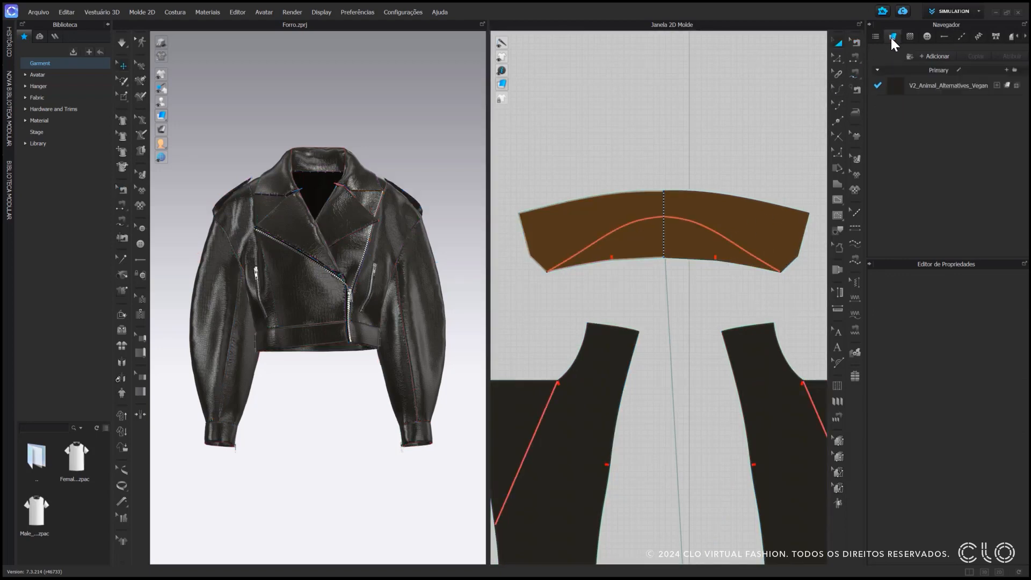
click(40, 95)
click(61, 428)
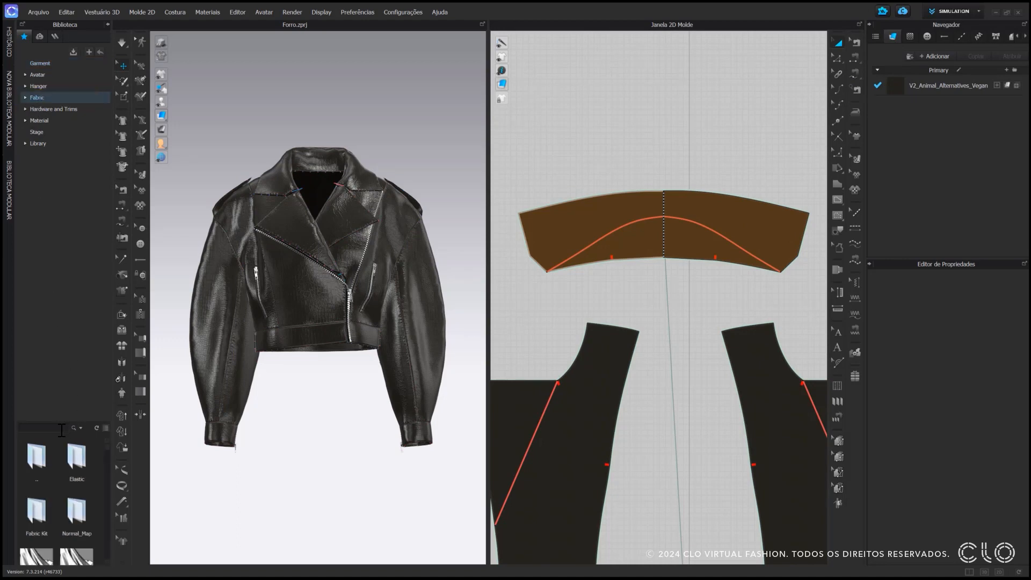
text(satin)
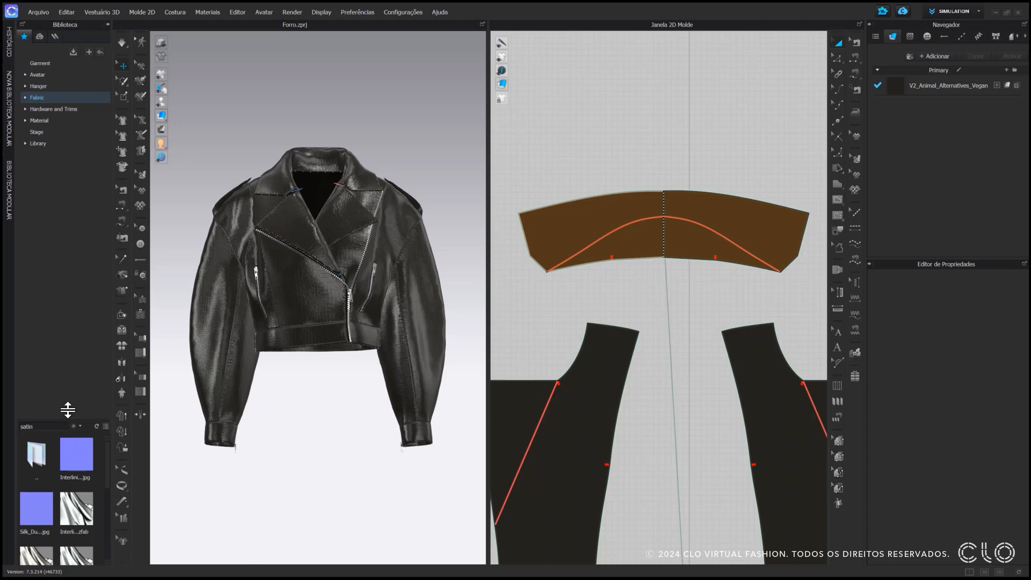
drag(63, 421, 74, 235)
drag(76, 486, 906, 117)
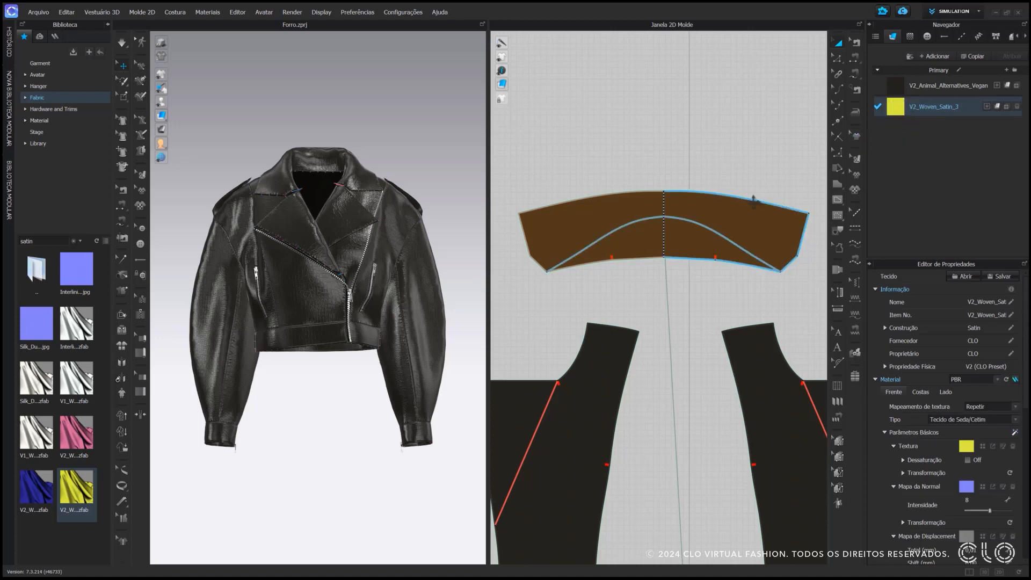
Clone the side front panel with the zip pocket as a layer below, place it beneath the original patterns and assign V2_Woven_Satin_3
scroll(754, 209, down, 4)
scroll(758, 225, down, 3)
middle_drag(761, 266, 659, 250)
scroll(660, 250, down, 2)
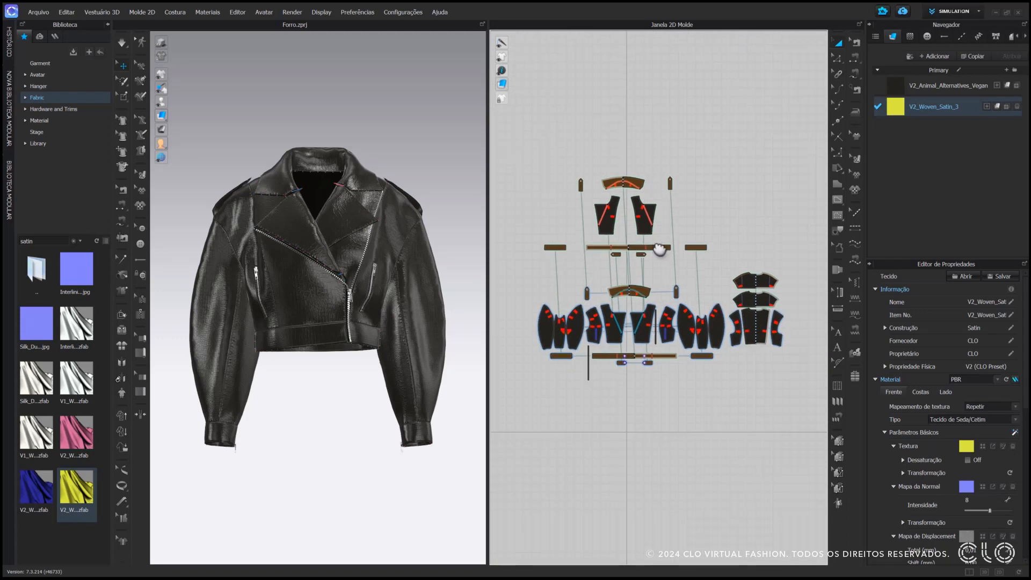
scroll(649, 317, up, 3)
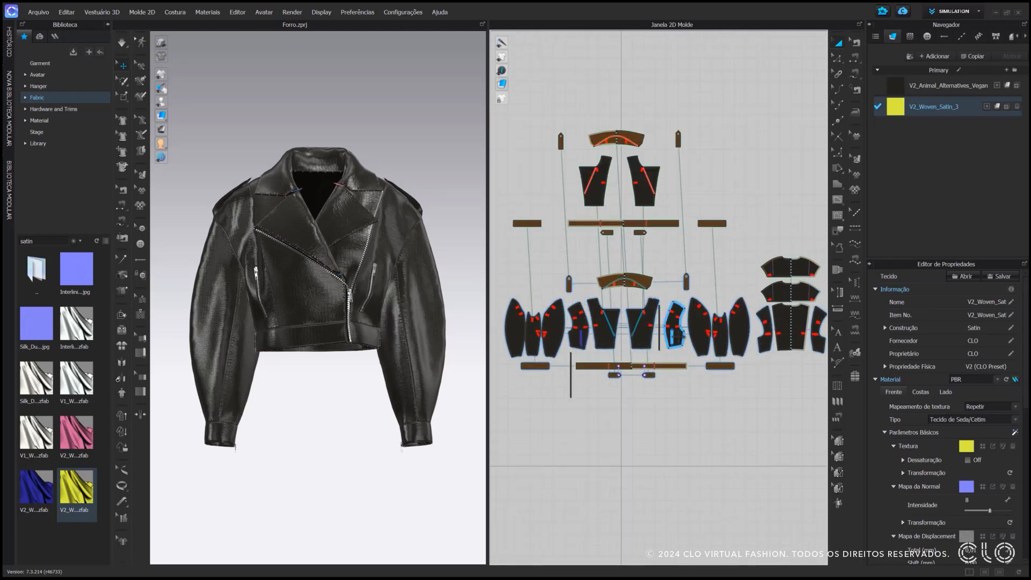
click(675, 327)
right_click(678, 328)
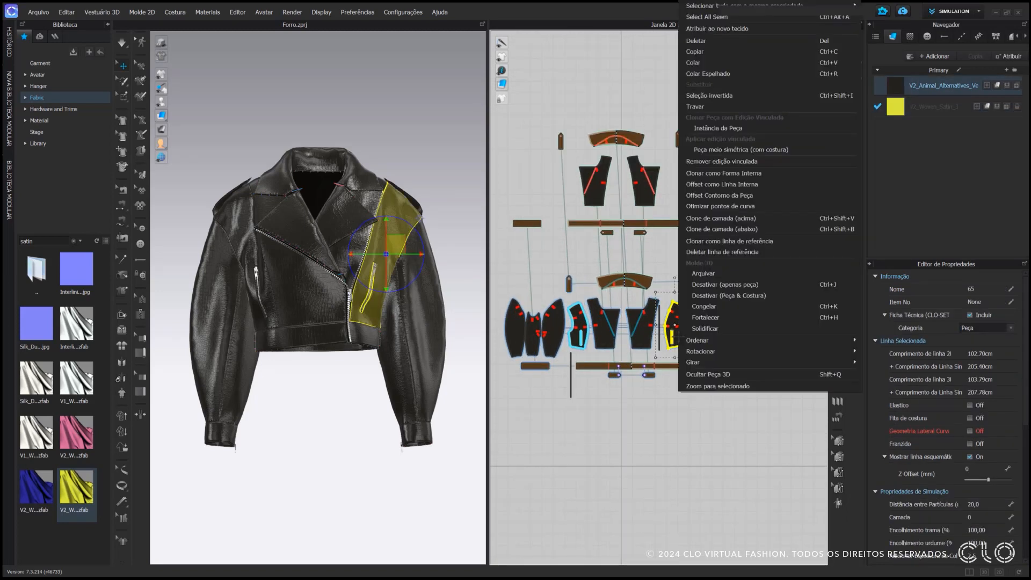
click(732, 229)
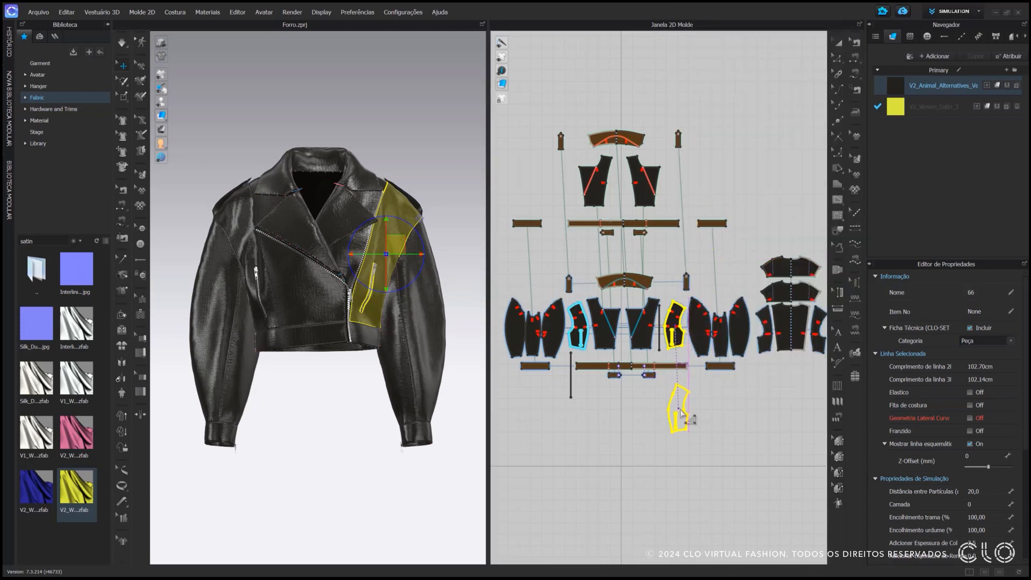
click(680, 414)
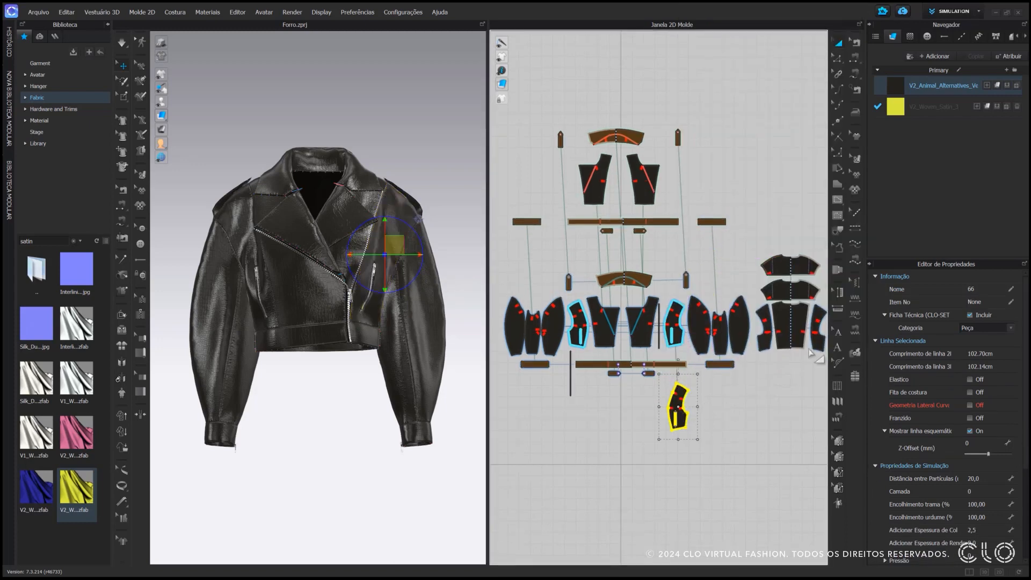
click(997, 106)
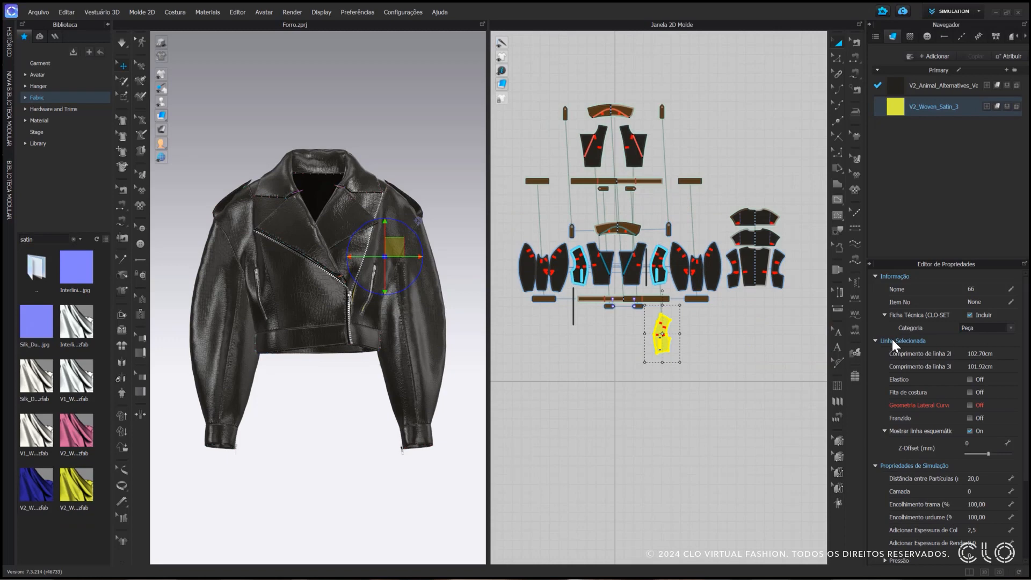
click(460, 248)
Hide the outer back yoke, centre back and back side panels in 3D
key(8)
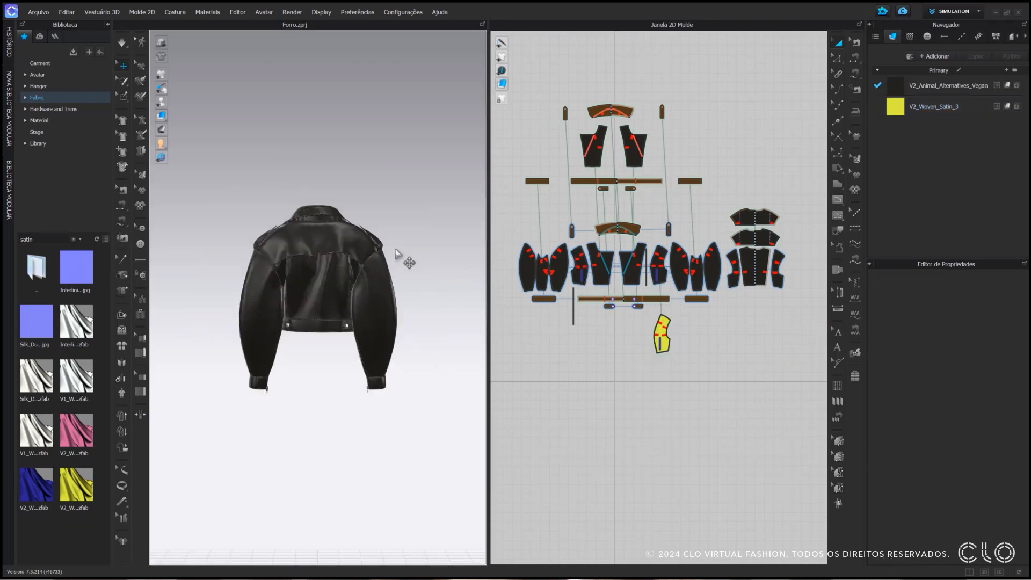
scroll(397, 250, up, 7)
click(226, 231)
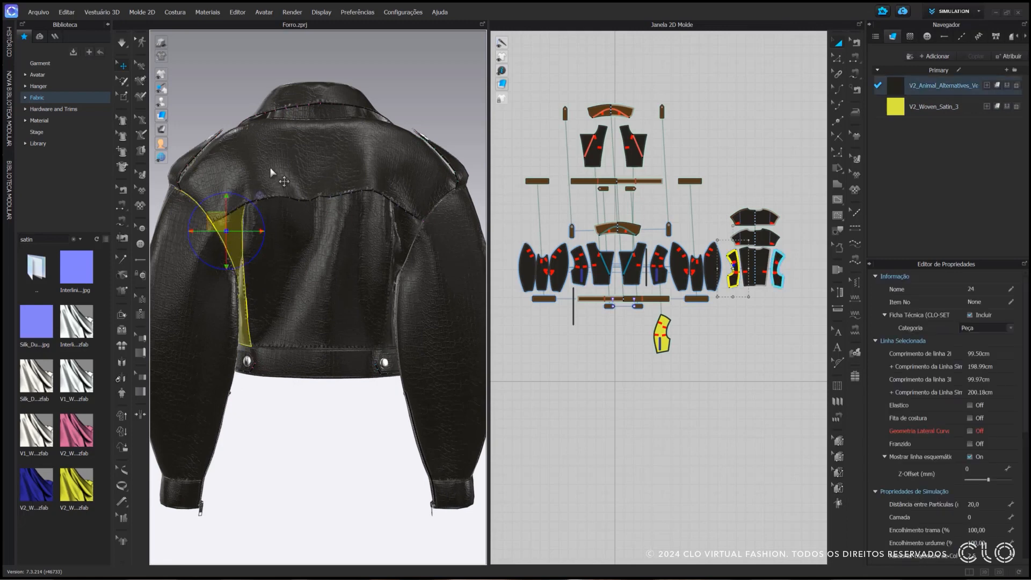
shift+click(269, 168)
shift+click(326, 259)
shift+click(402, 222)
right_click(361, 231)
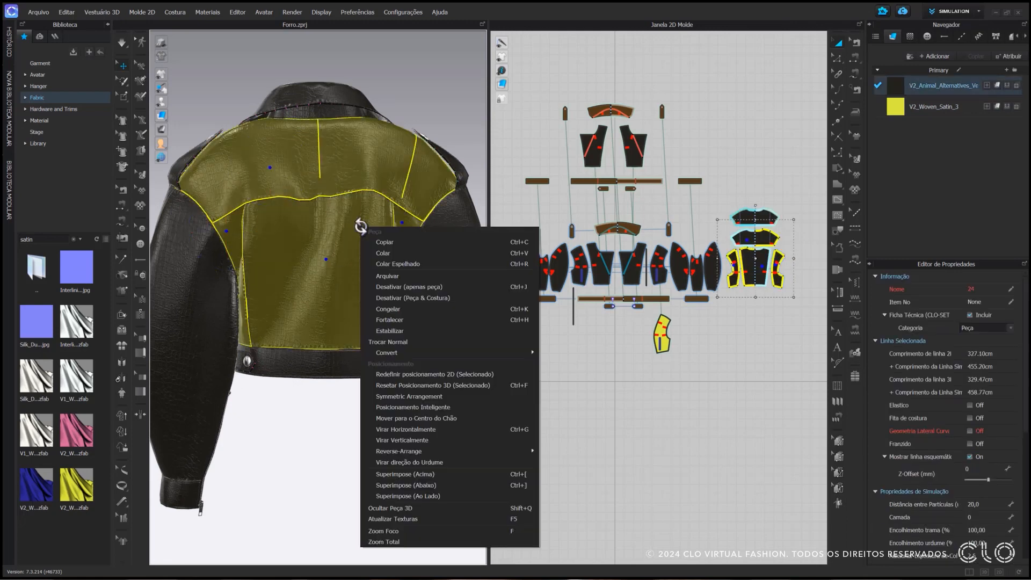
click(423, 508)
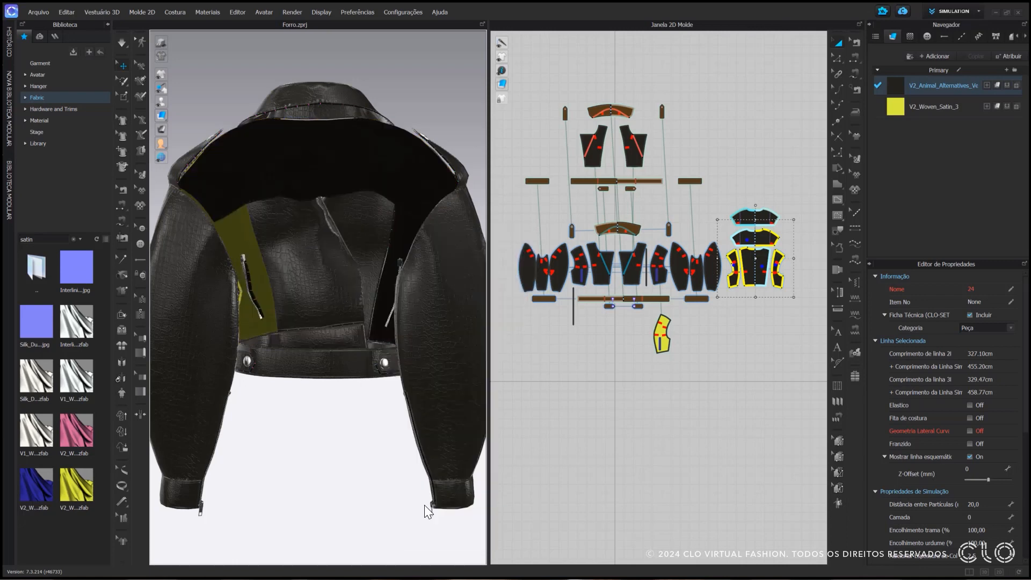
Hide the inner back yoke in 3D and inspect the satin lining panel from inside the jacket
click(332, 166)
right_click(332, 166)
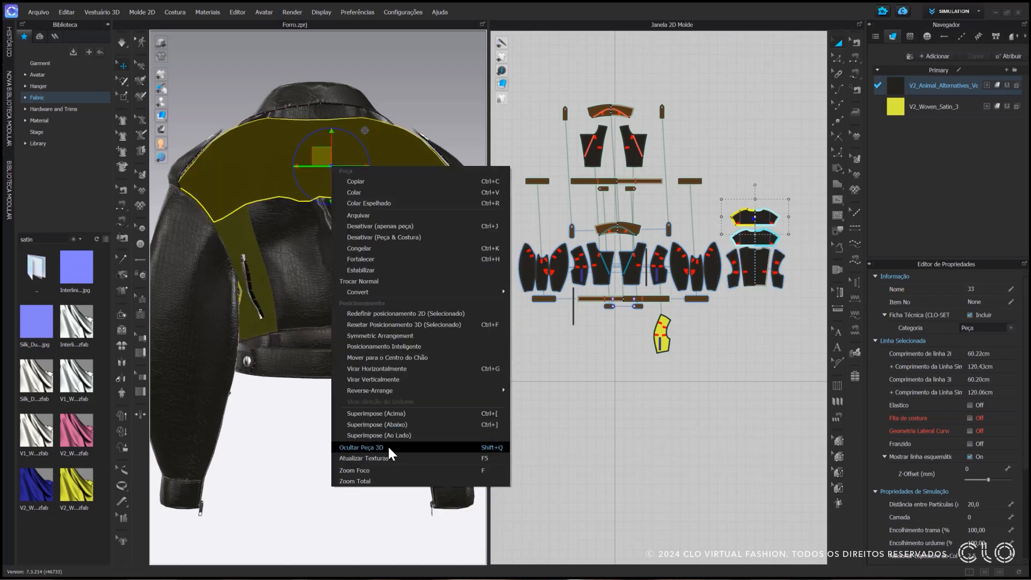
click(388, 446)
right_drag(388, 446, 317, 319)
click(295, 246)
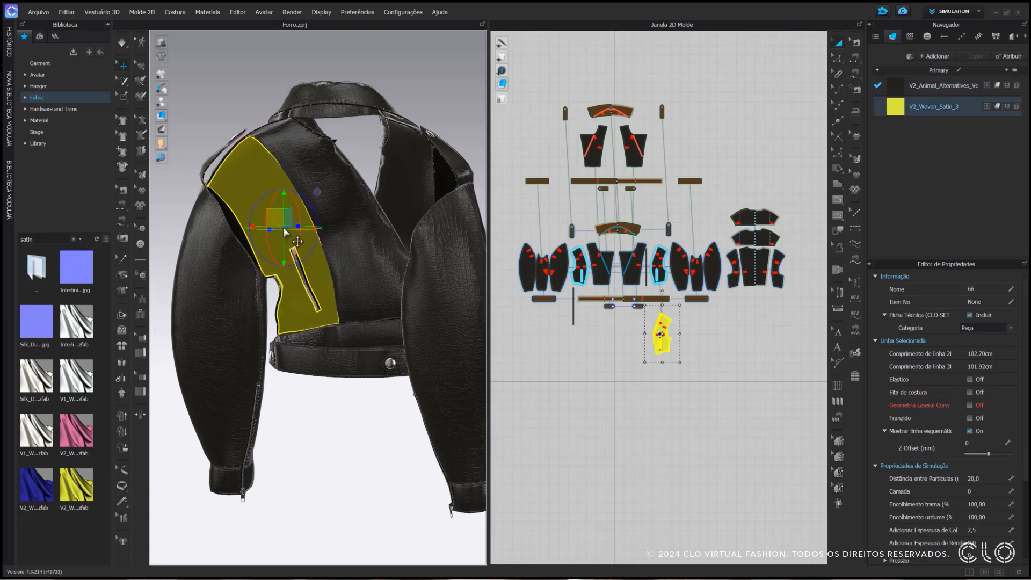
click(330, 409)
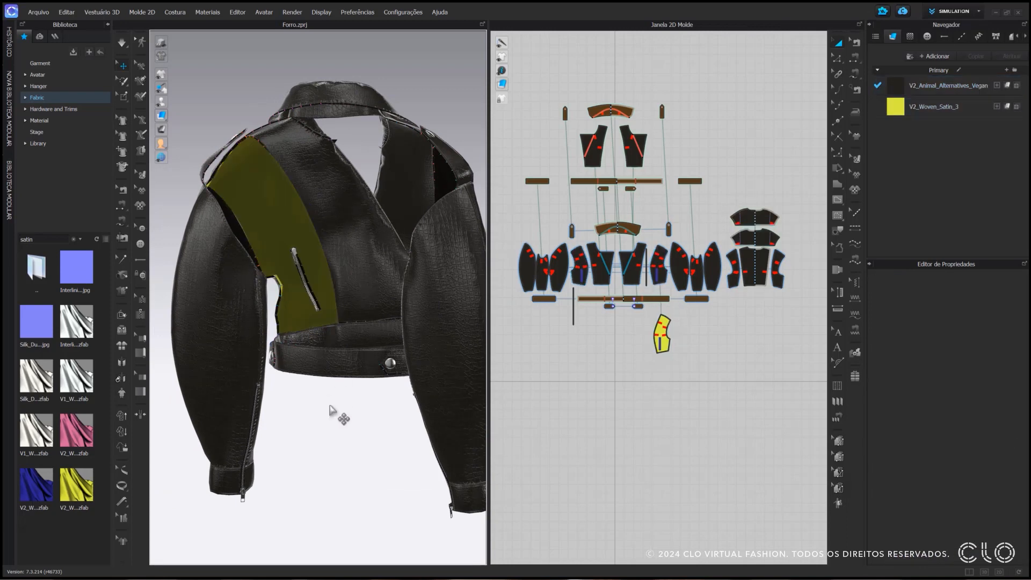
Flip the surface normal of the satin side front lining panel so its face points into the jacket
right_click(279, 218)
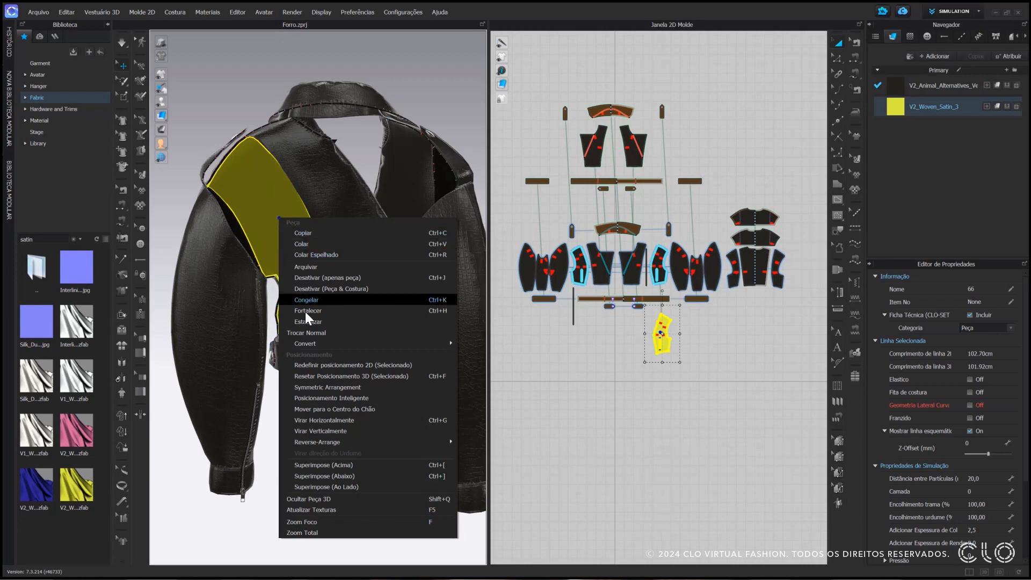
click(310, 334)
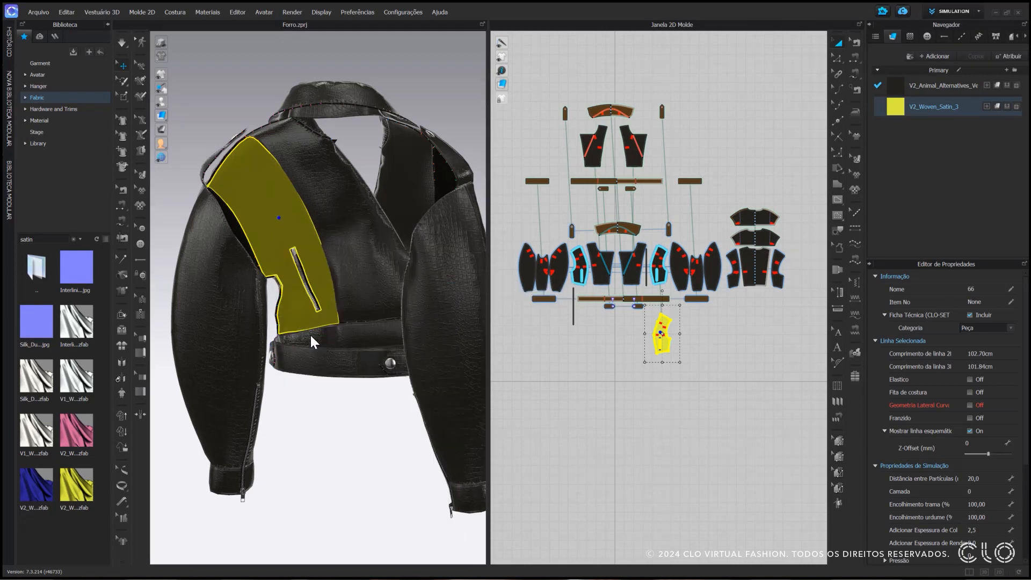
click(649, 356)
Remove the linked editing from the satin side front panel and shift it slightly in the 2D layout
scroll(685, 350, up, 6)
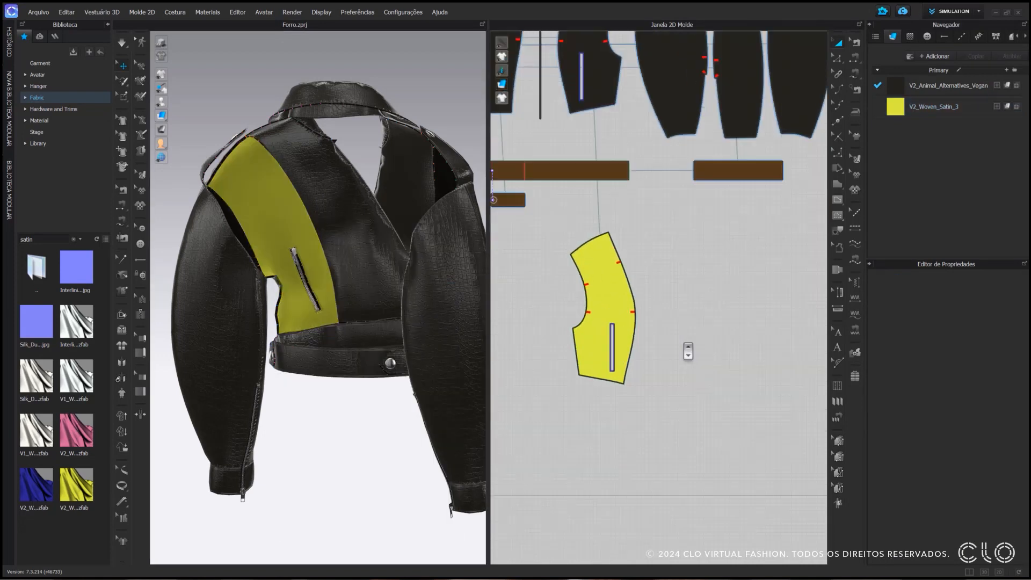
click(702, 323)
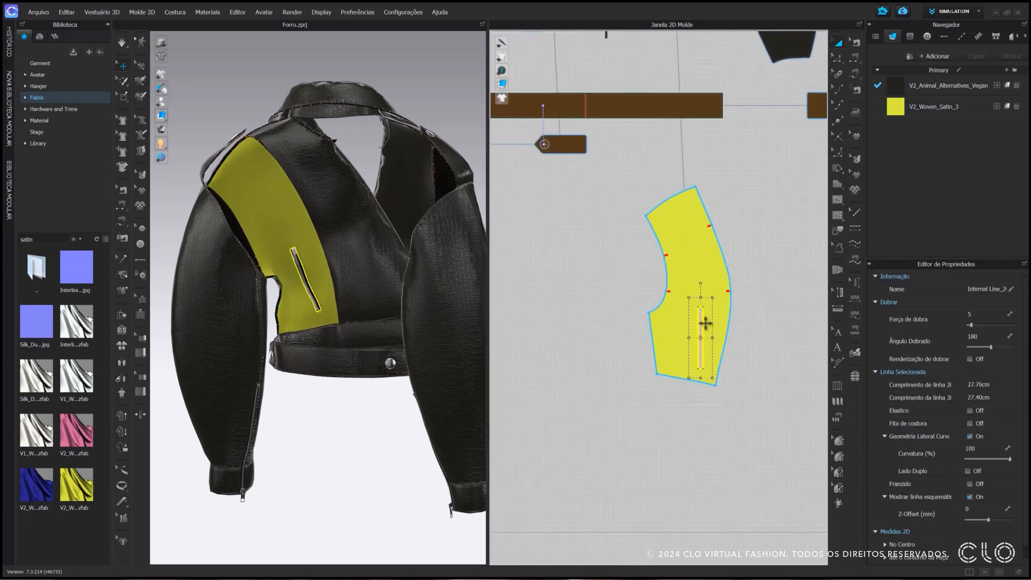
scroll(705, 323, down, 3)
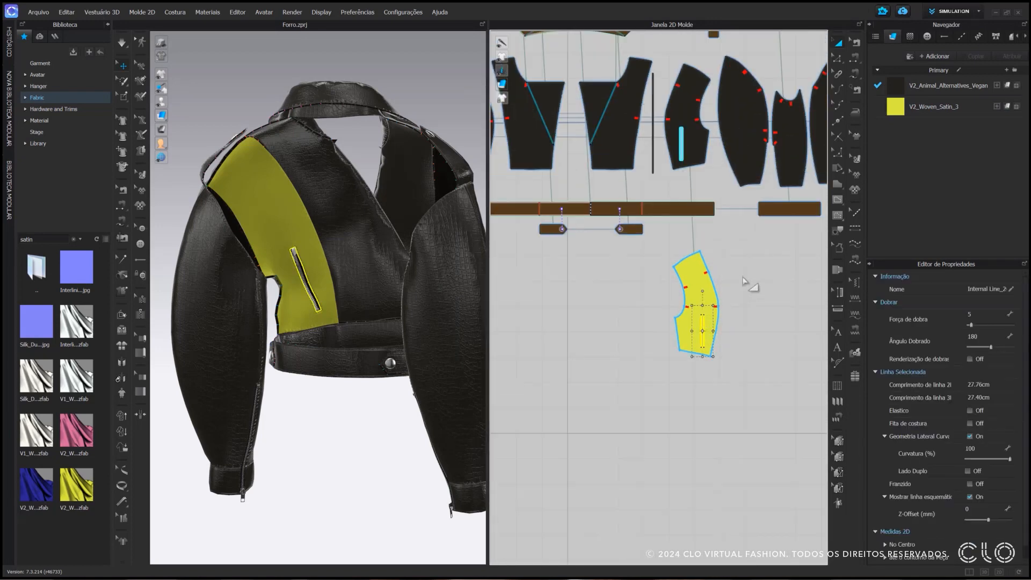
click(703, 151)
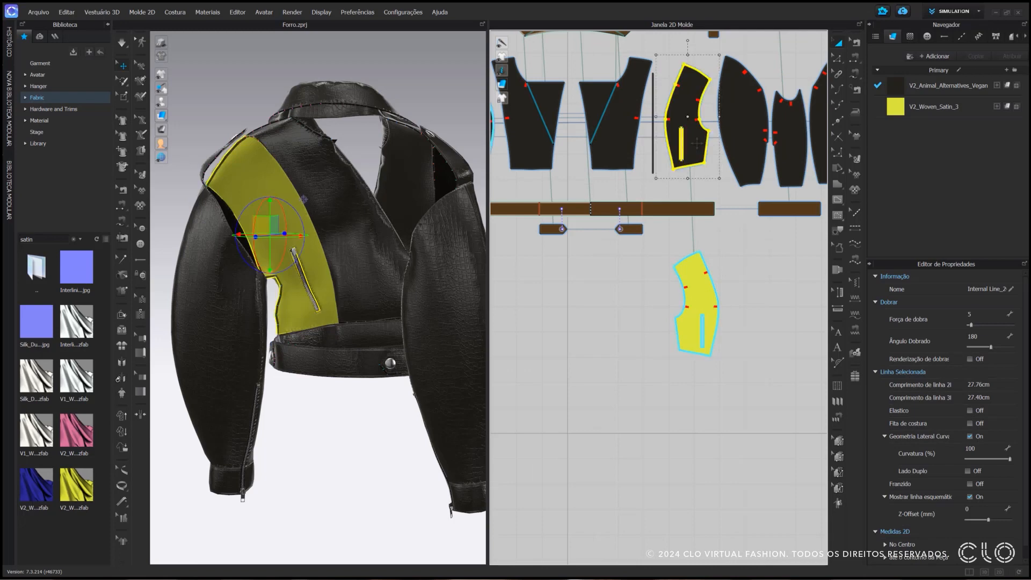
click(736, 253)
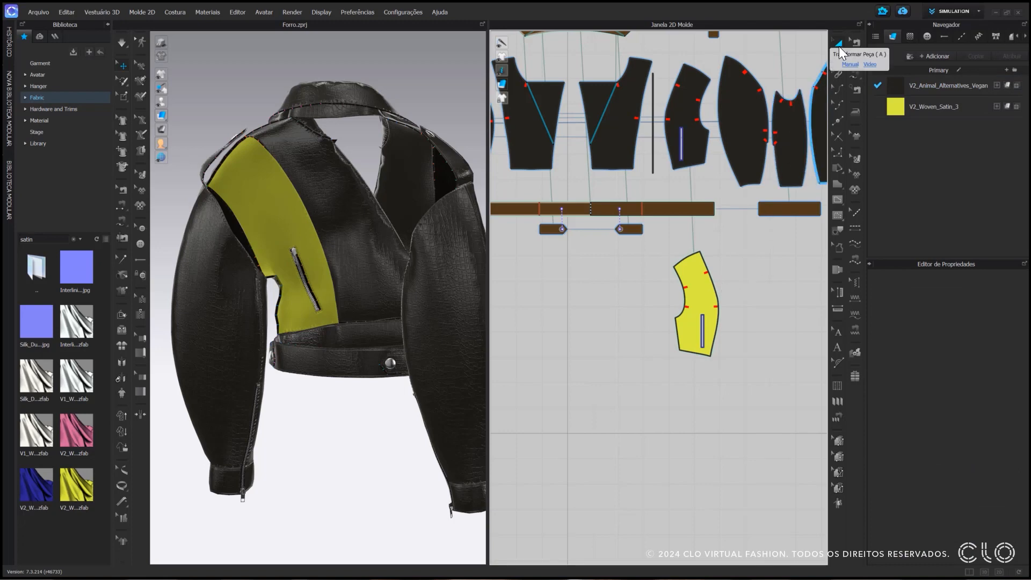
click(708, 274)
right_click(709, 274)
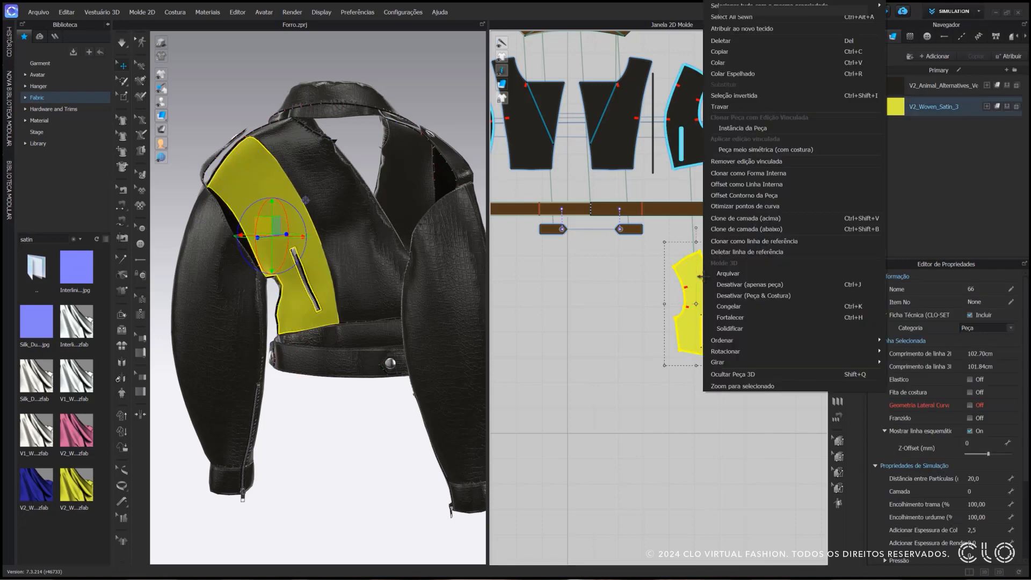
click(802, 160)
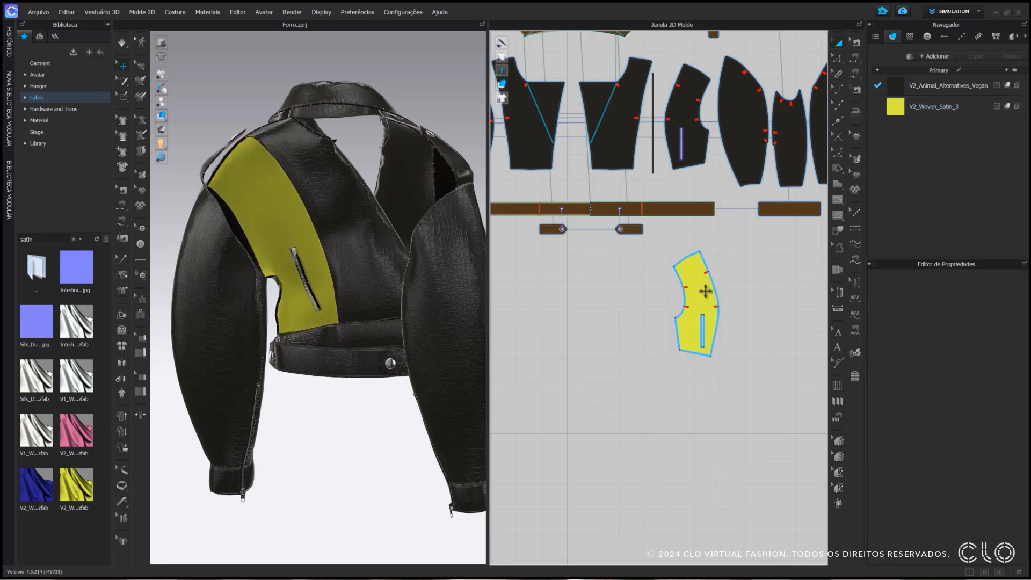
key(ctrl+c)
key(ctrl+v)
drag(691, 287, 690, 287)
click(744, 321)
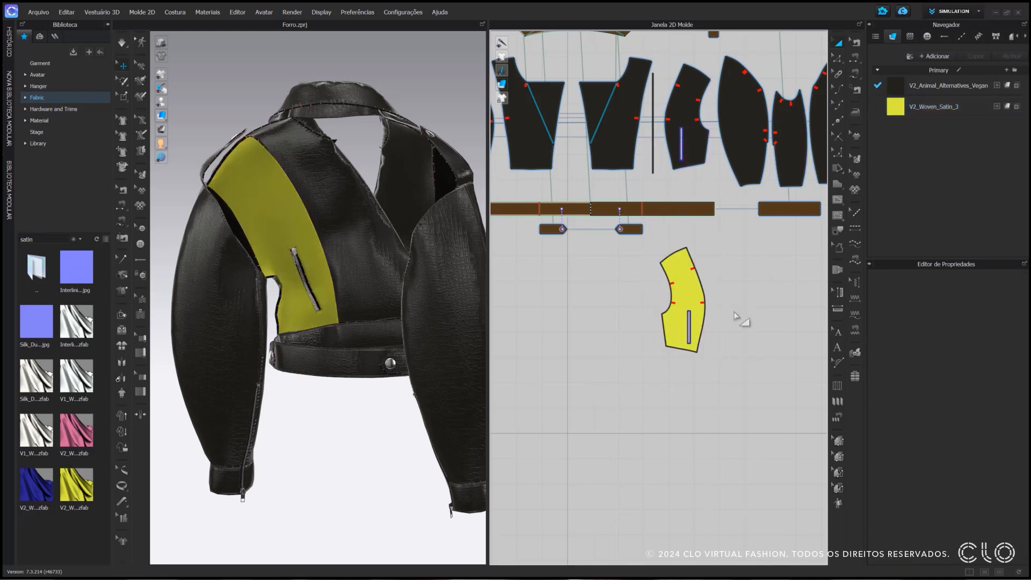
Delete the zip pocket shape from the satin side front panel and simulate the garment
scroll(700, 324, up, 4)
click(683, 315)
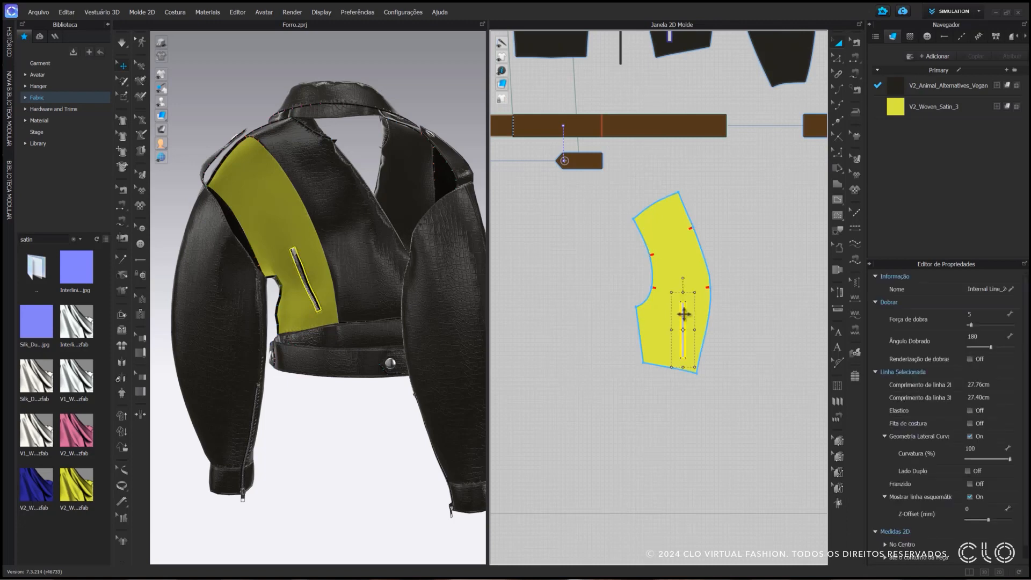
key(Delete)
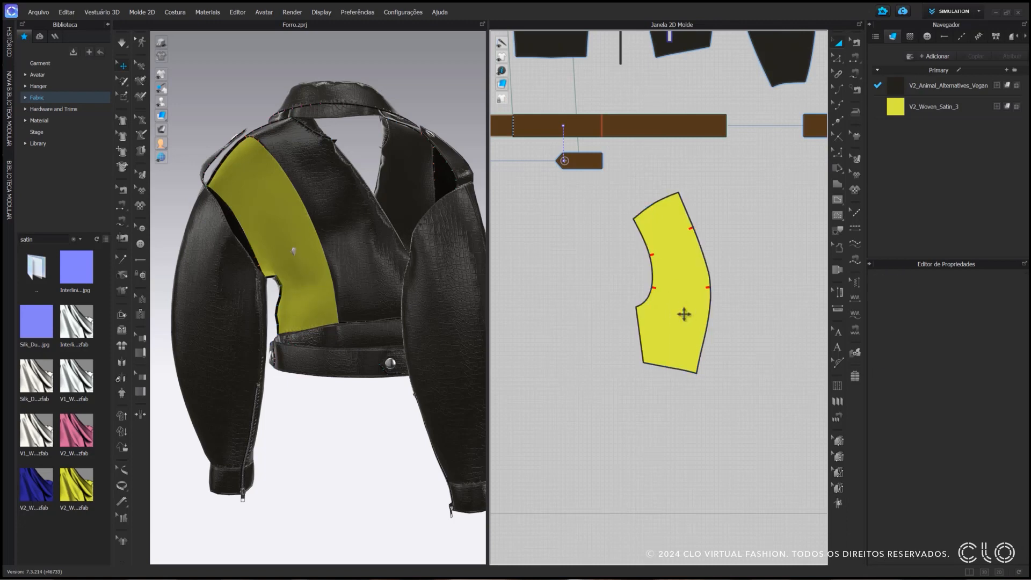
click(123, 44)
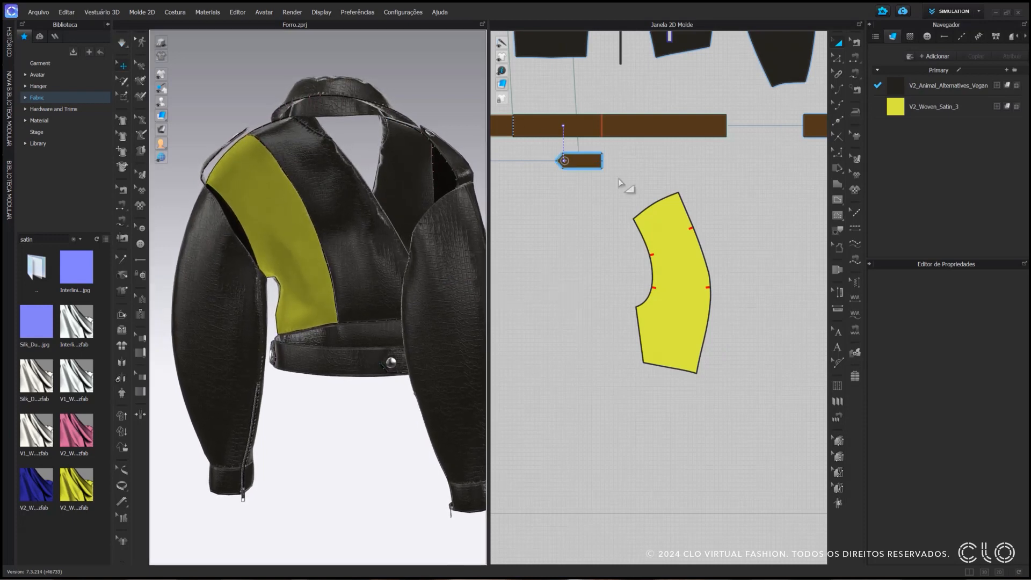
Create a symmetric copy with sewing of the satin side front panel, placed opposite it, and check both panels in 3D
scroll(666, 242, down, 5)
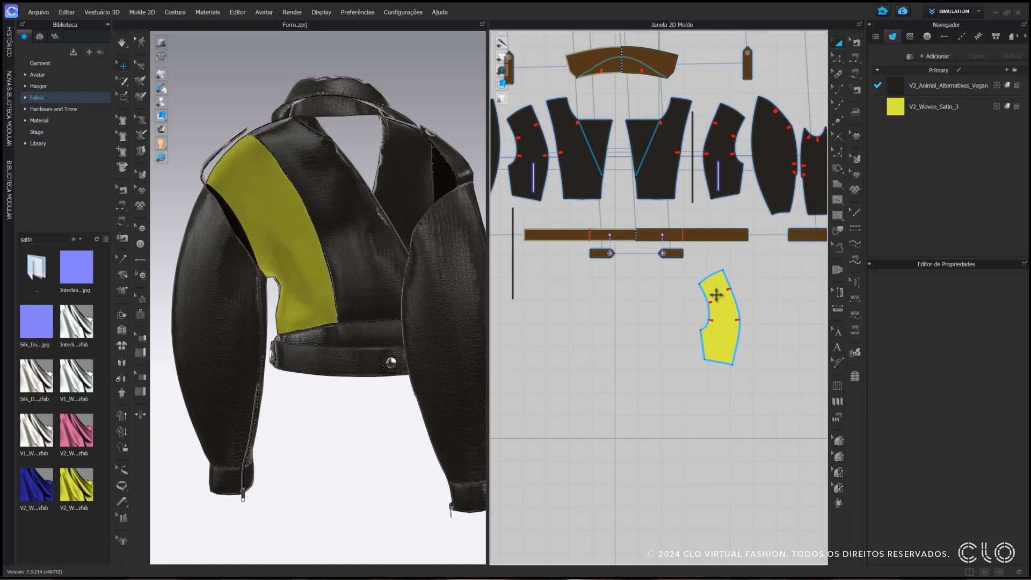
right_click(716, 294)
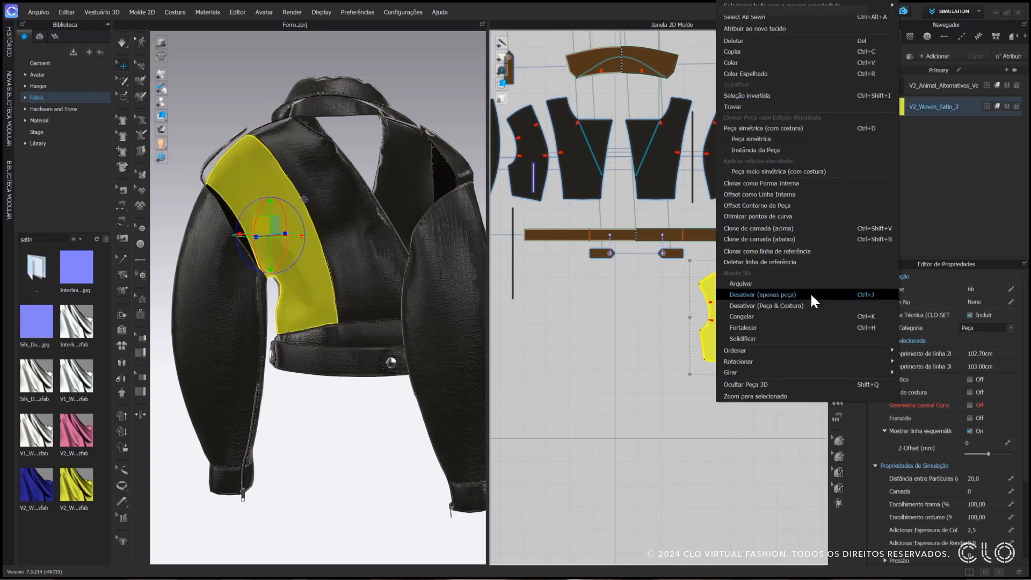
click(807, 127)
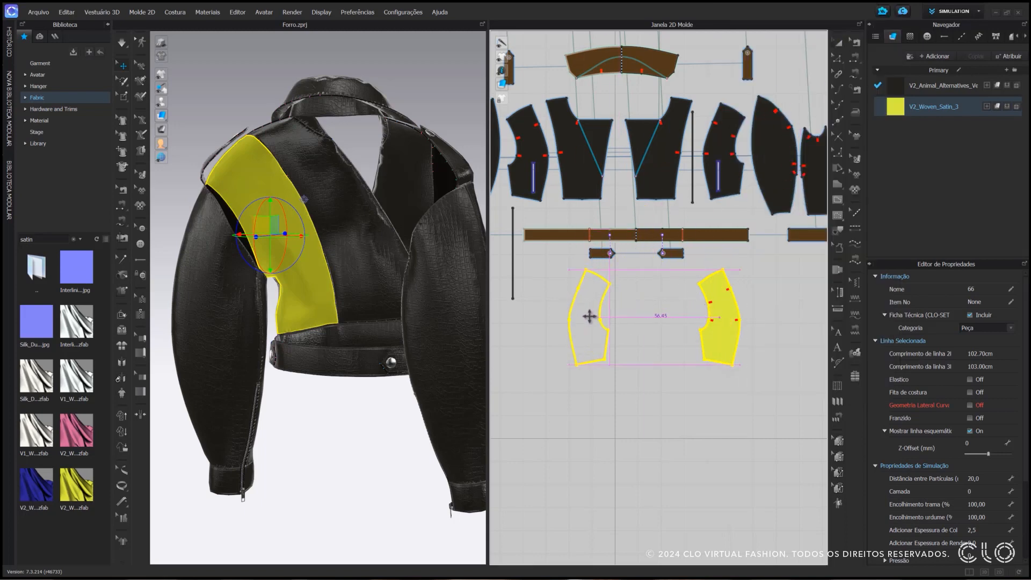
click(591, 318)
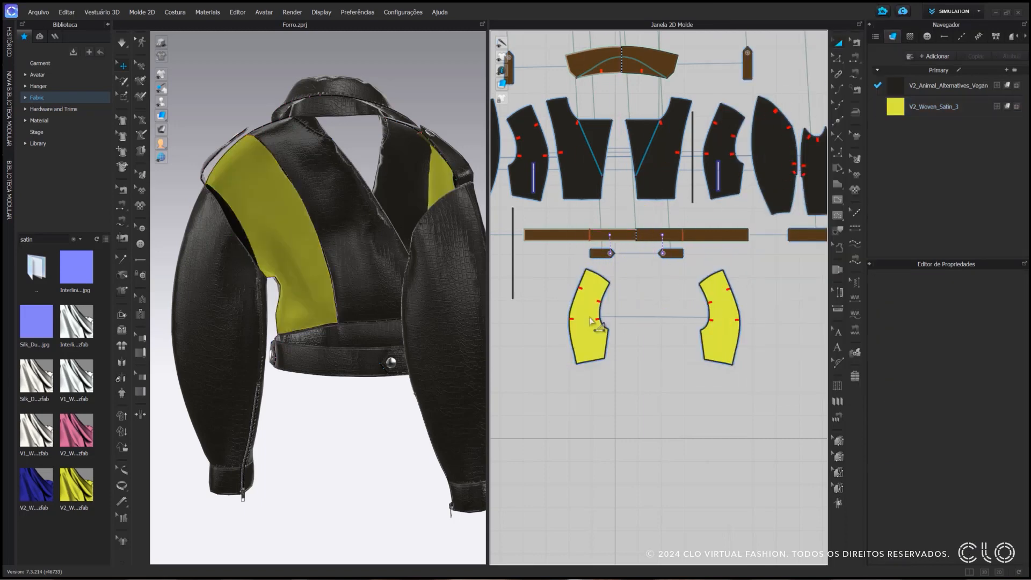
right_drag(422, 273, 453, 270)
key(space)
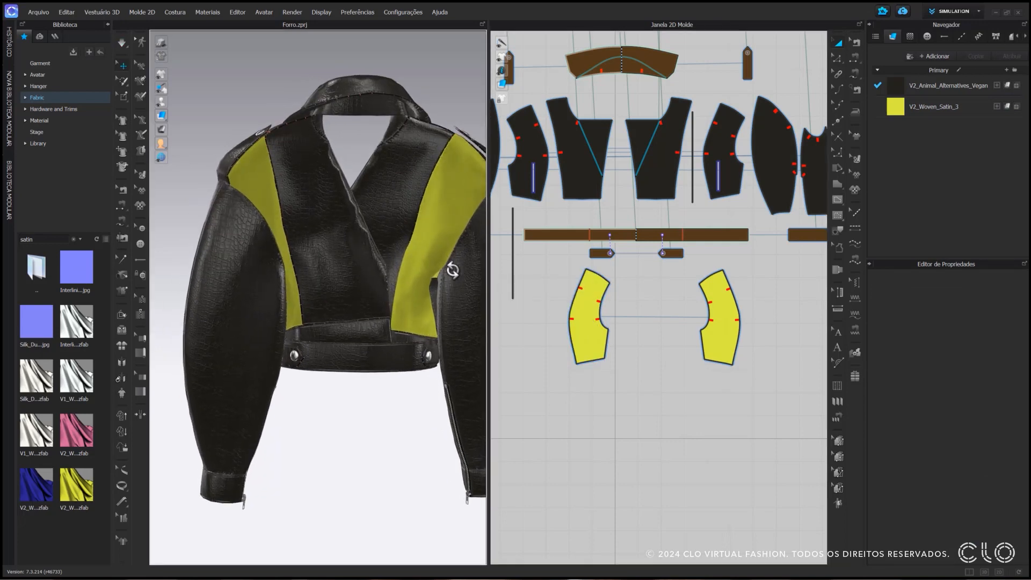
middle_drag(452, 270, 442, 289)
right_drag(442, 289, 427, 290)
Clone the three sleeve pieces, back side panel and centre back as a layer below, place them beneath the originals and assign V2_Woven_Satin_3
scroll(758, 312, down, 4)
middle_drag(757, 310, 593, 313)
click(608, 221)
shift+click(635, 220)
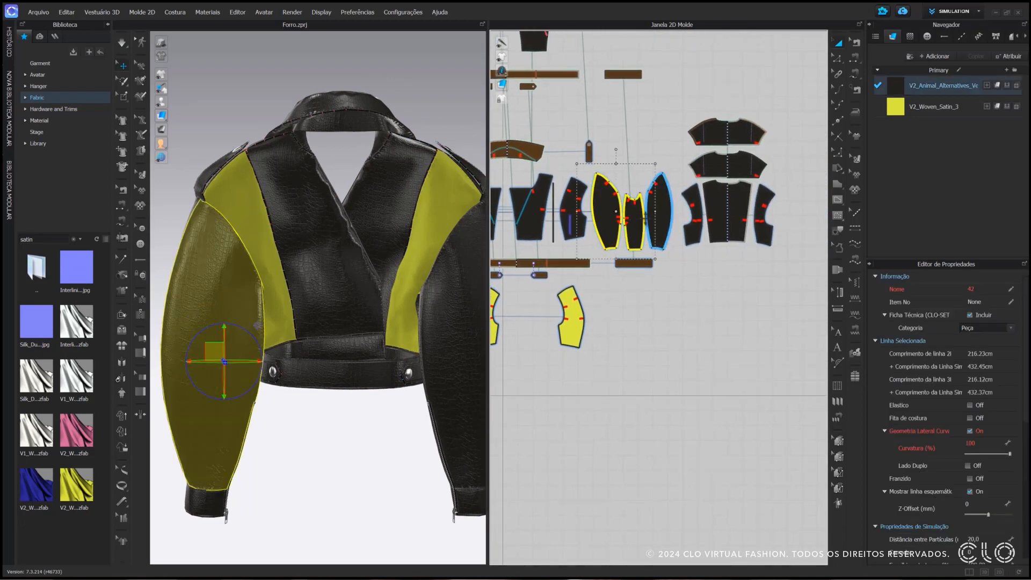
shift+click(658, 215)
shift+click(693, 215)
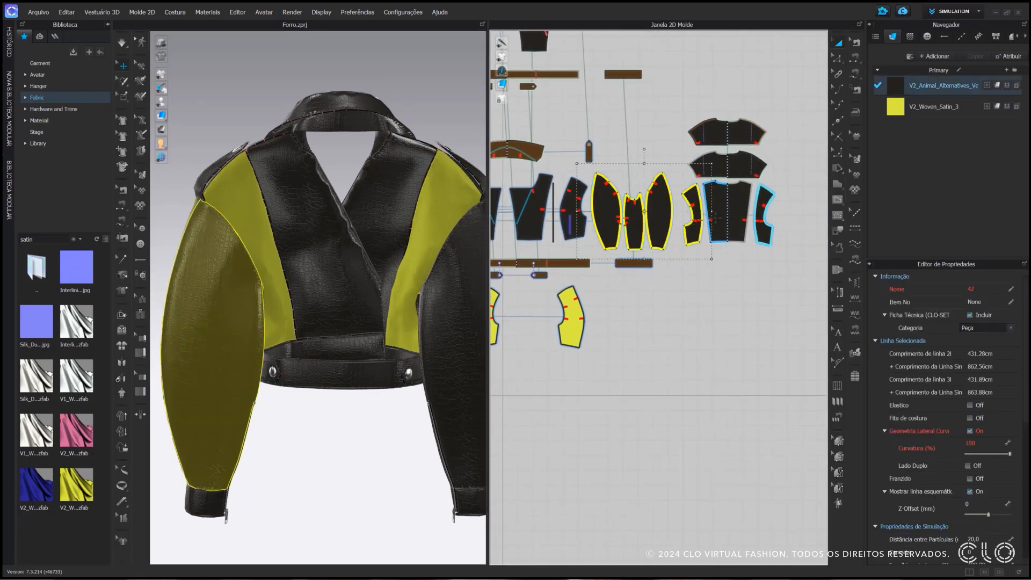
shift+click(717, 217)
right_click(717, 217)
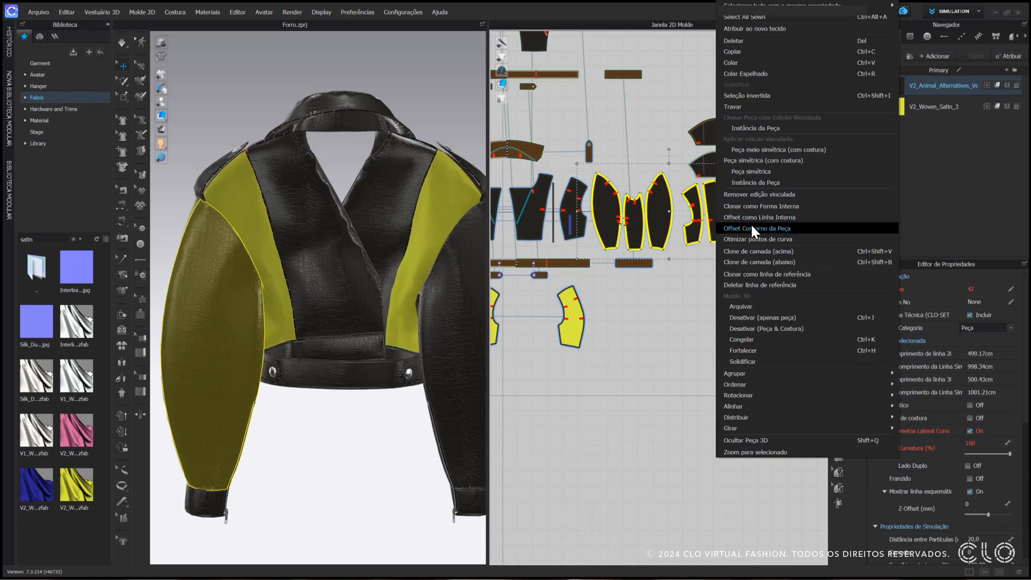
click(800, 262)
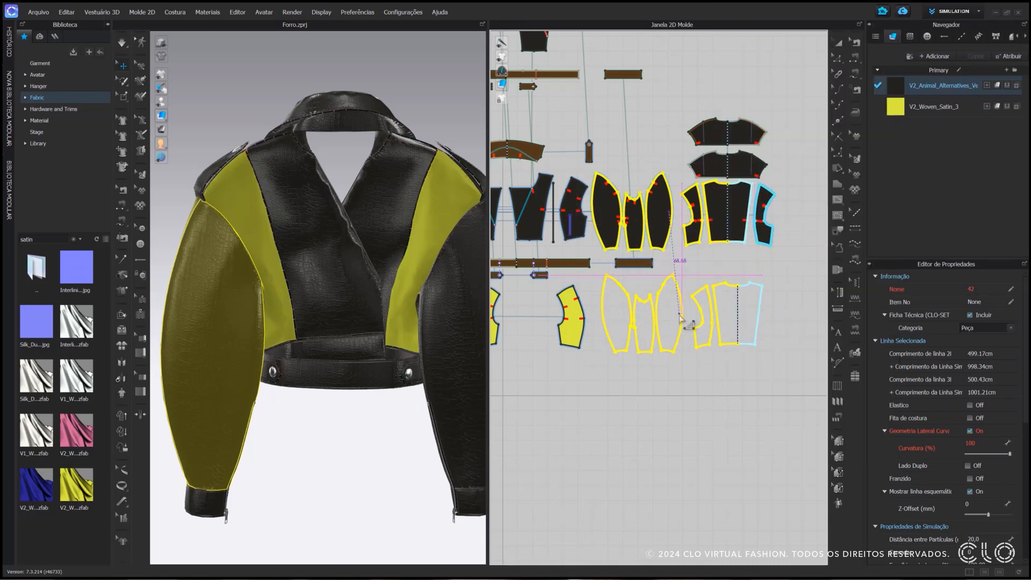
click(680, 317)
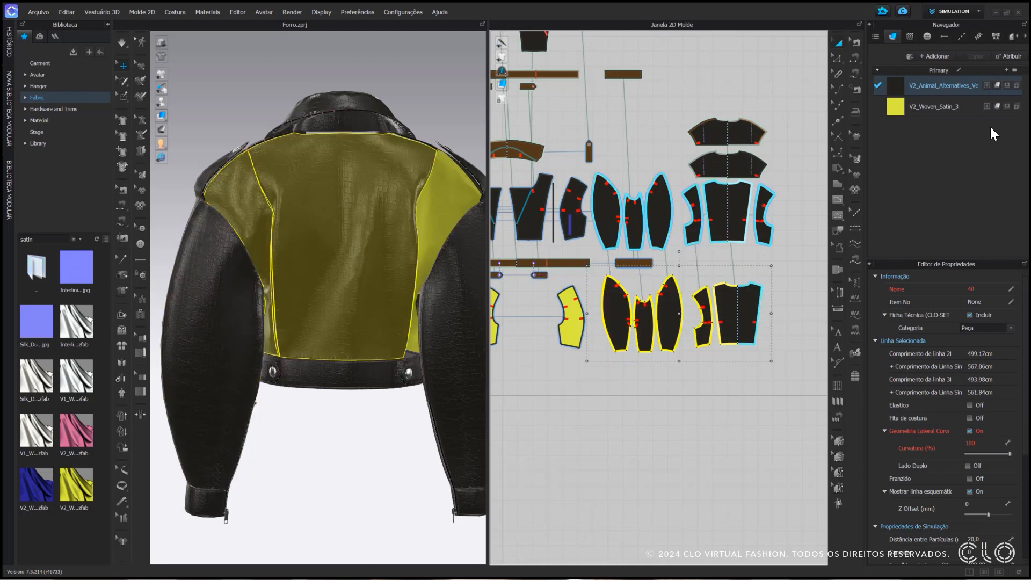
click(1006, 106)
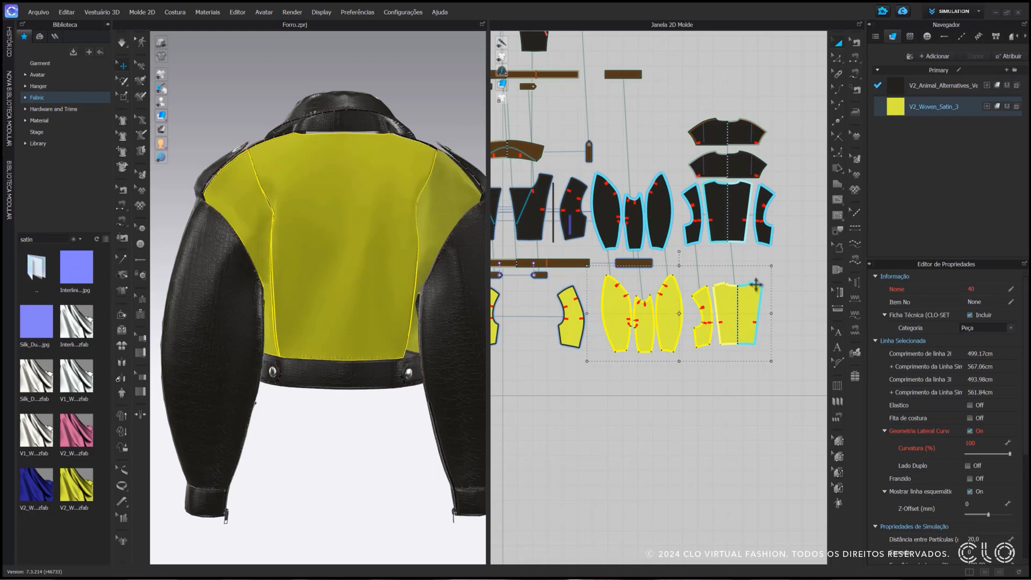
Flip the surface normals of the cloned satin sleeve and back pieces and check the jacket from the front
right_click(344, 237)
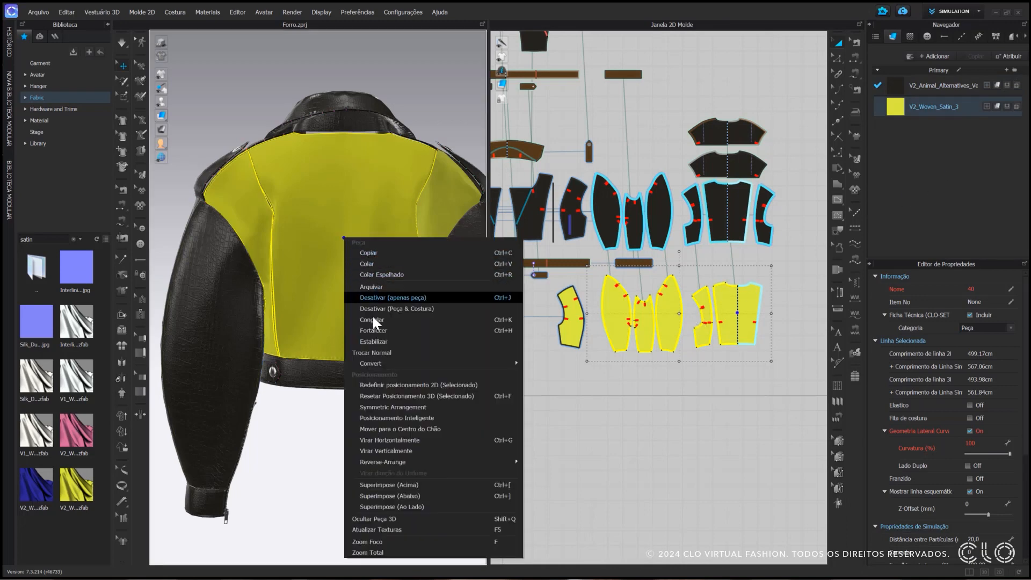
click(409, 352)
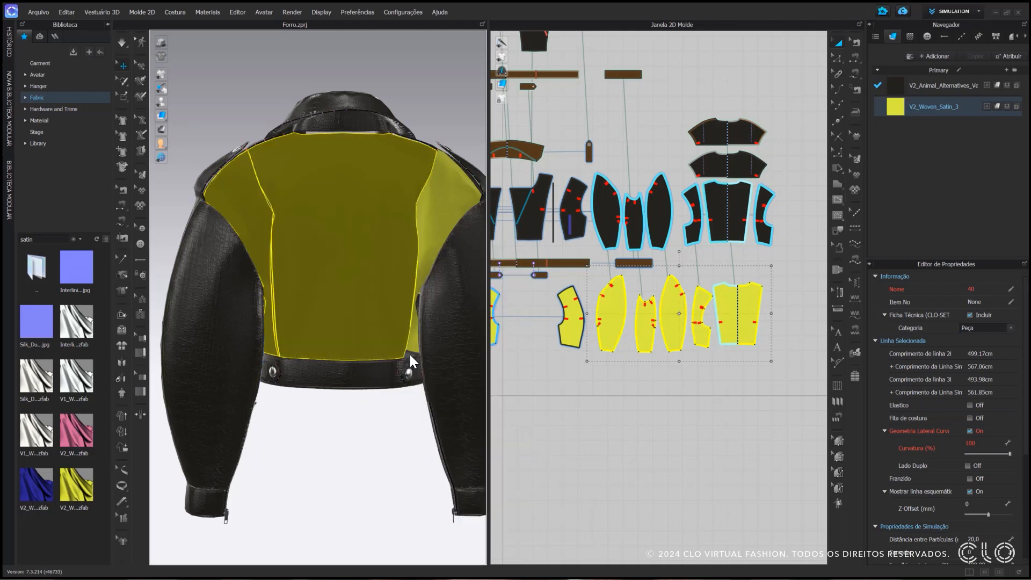
key(2)
scroll(381, 239, up, 4)
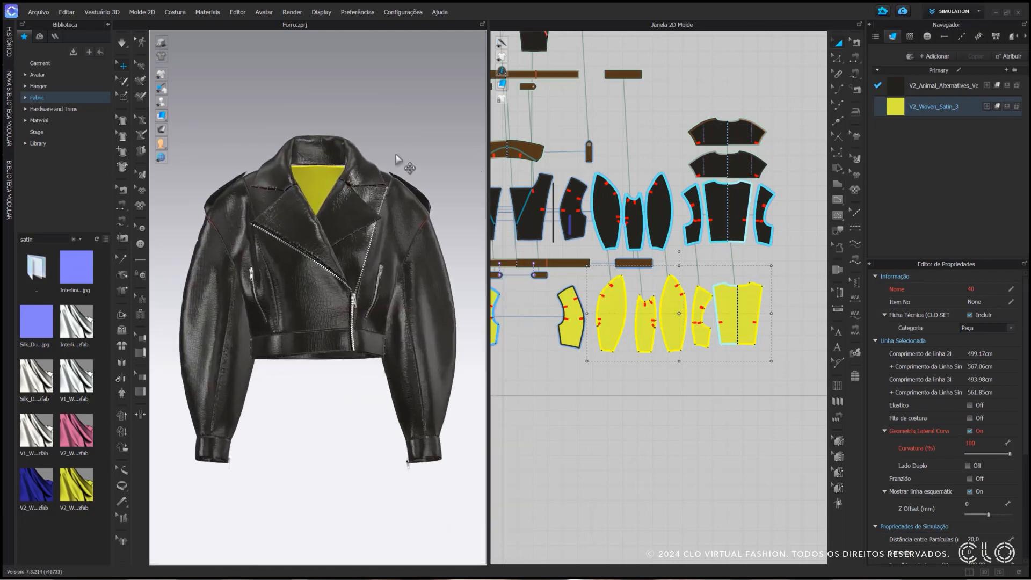
click(646, 370)
right_drag(646, 370, 653, 387)
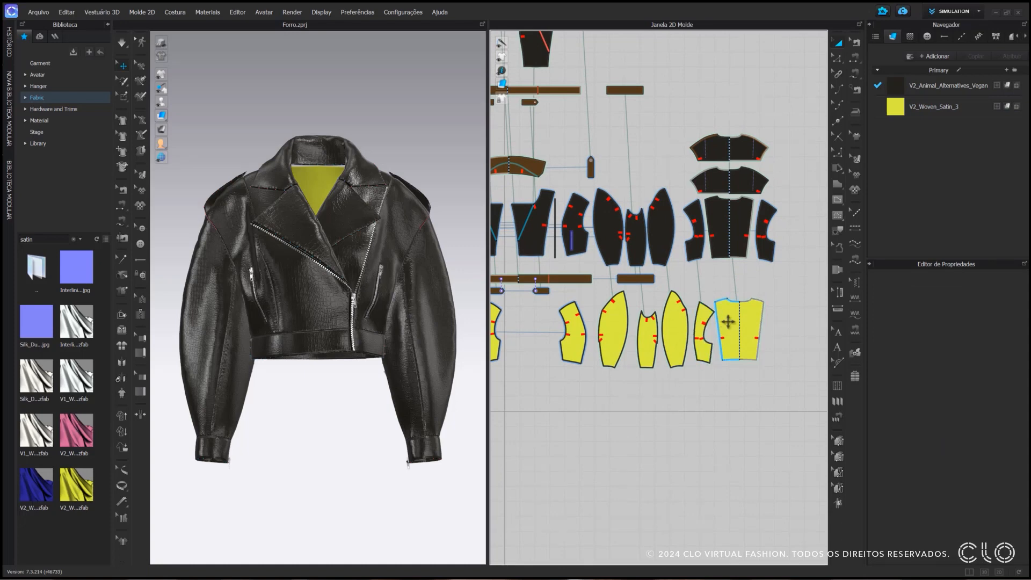
Remove the linked editing from the satin centre back panel and compare it with the original leather centre back
click(729, 321)
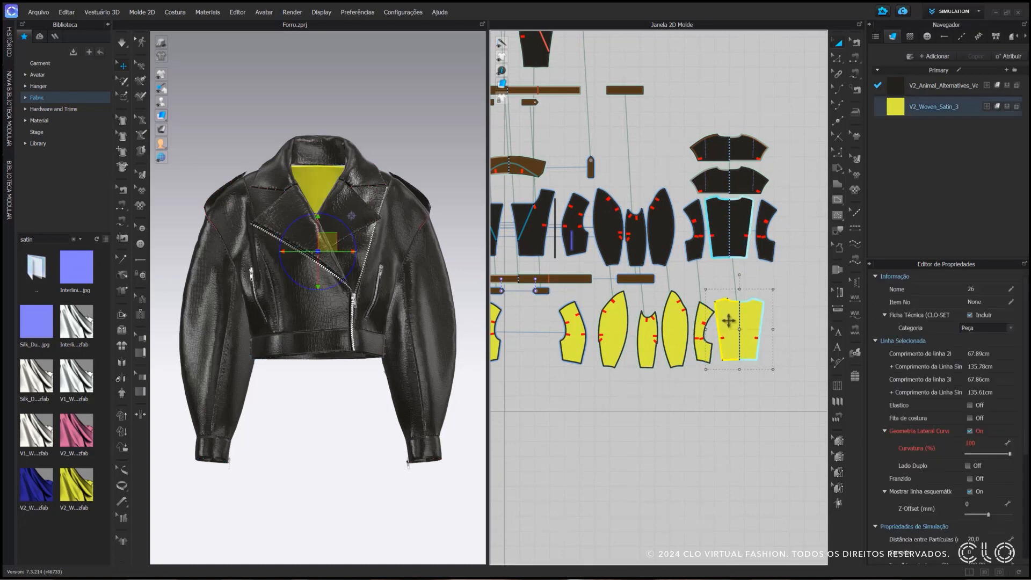
right_click(728, 321)
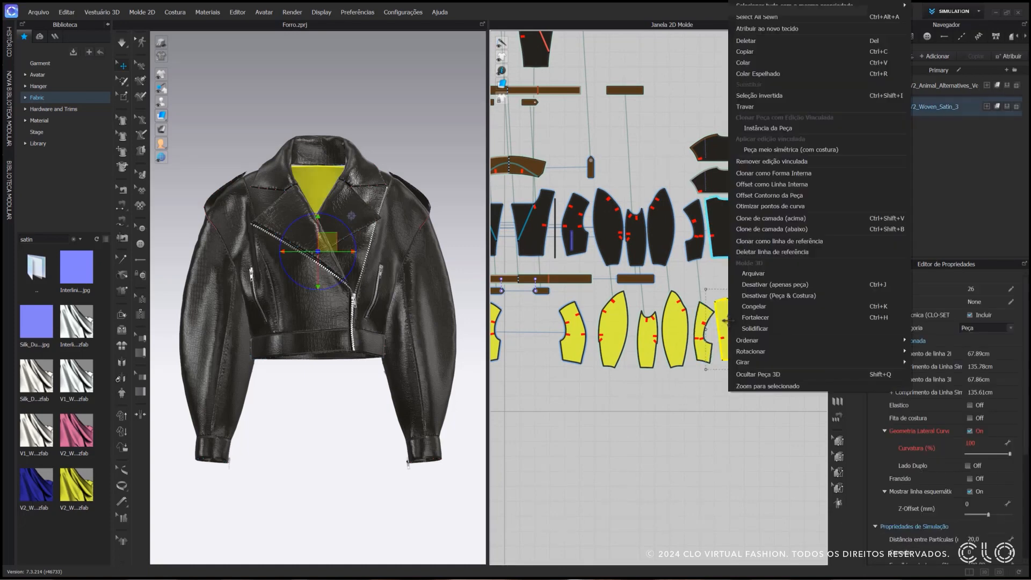
click(824, 161)
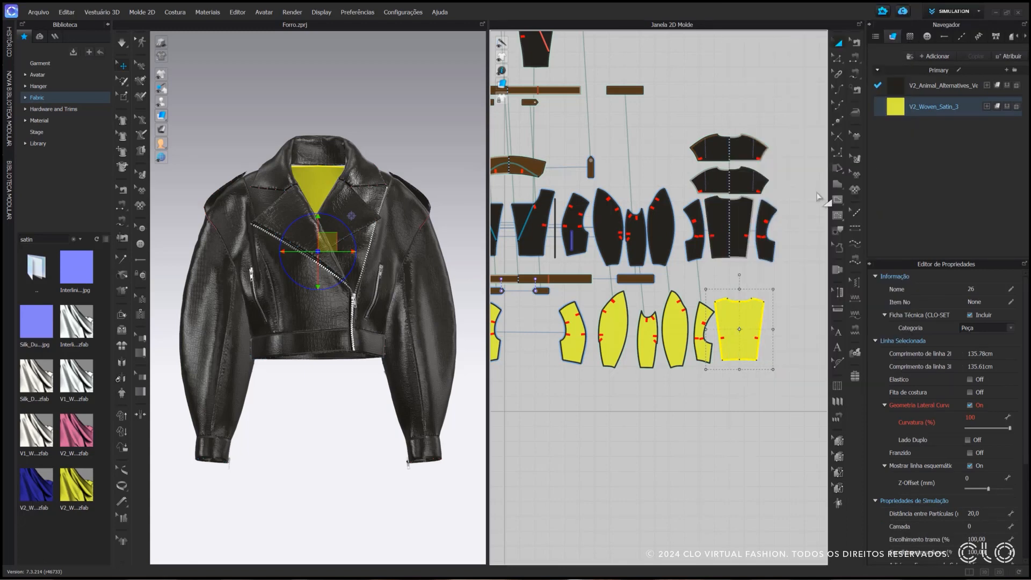
scroll(754, 295, up, 4)
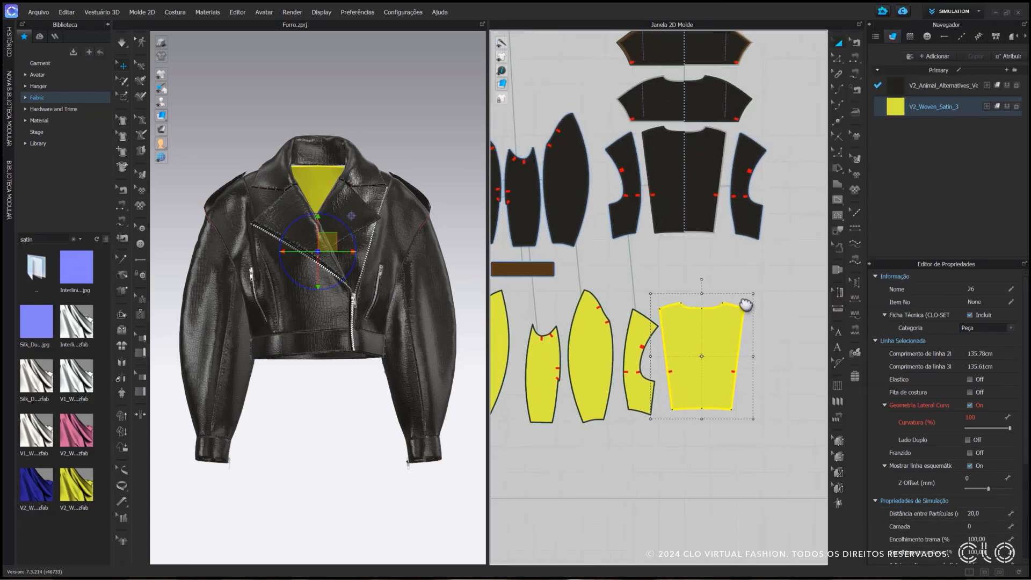
click(695, 199)
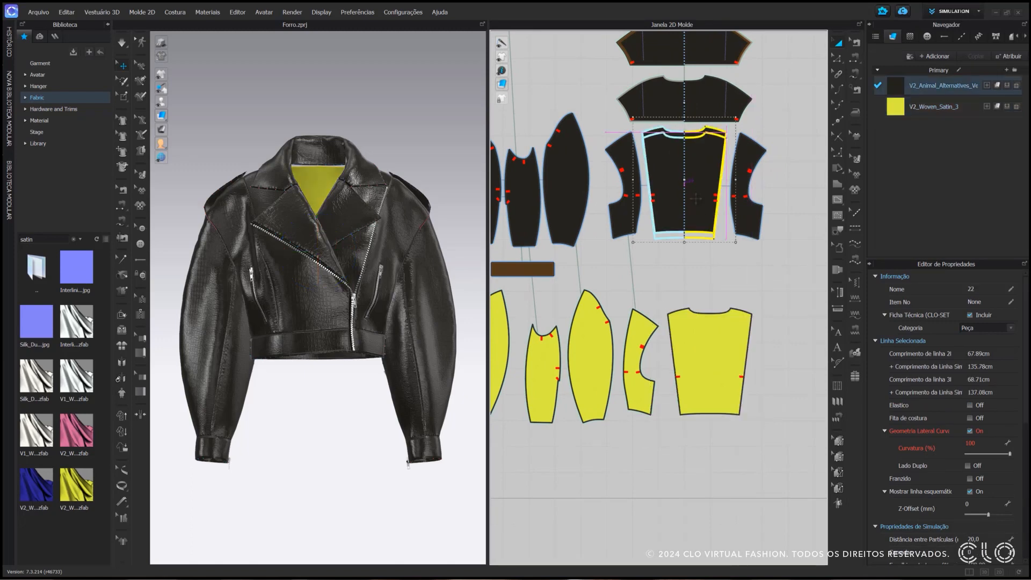
click(745, 284)
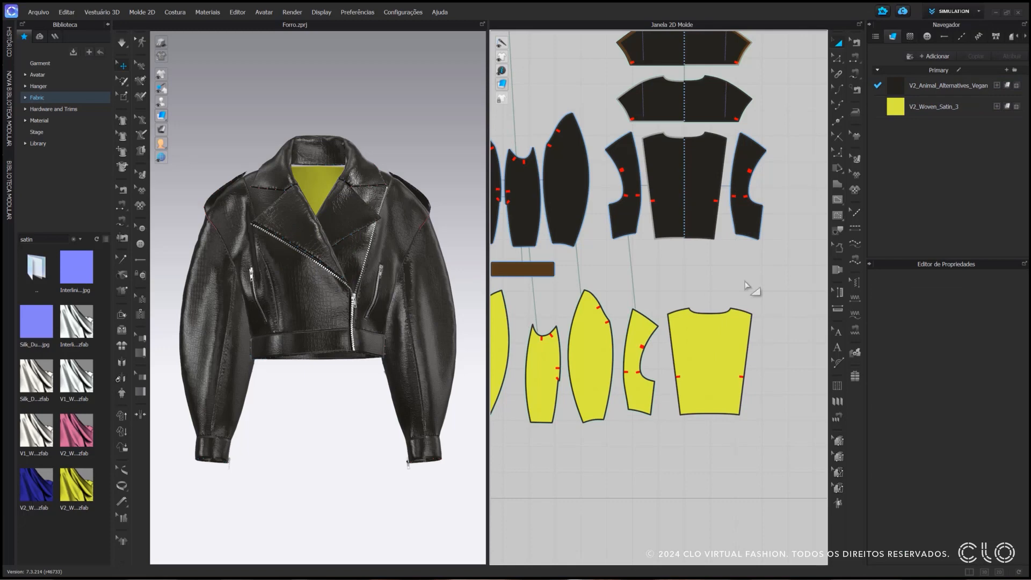
Apply half-symmetric linked editing with sewing to the satin centre back panel
right_click(716, 365)
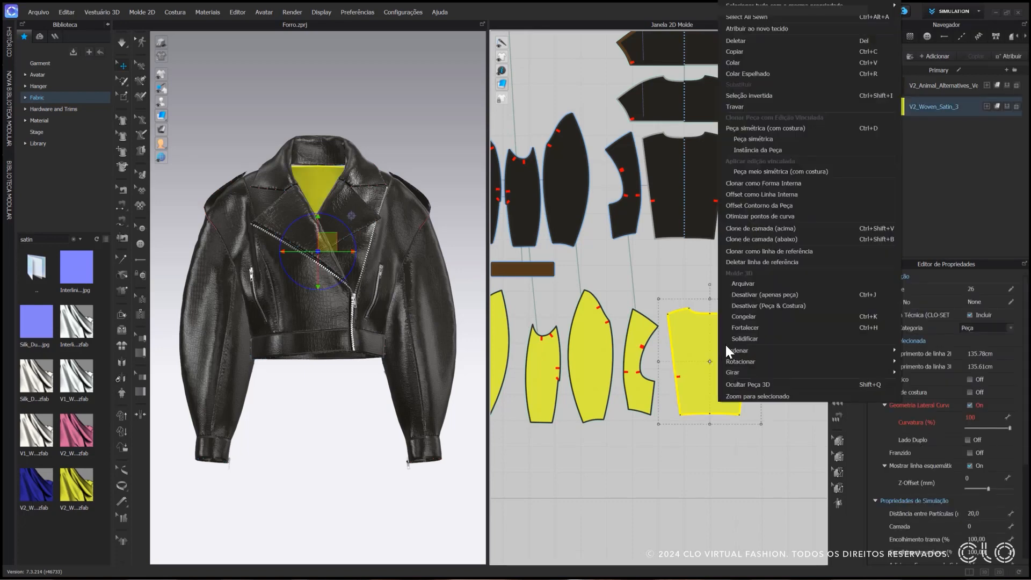
click(724, 172)
click(729, 292)
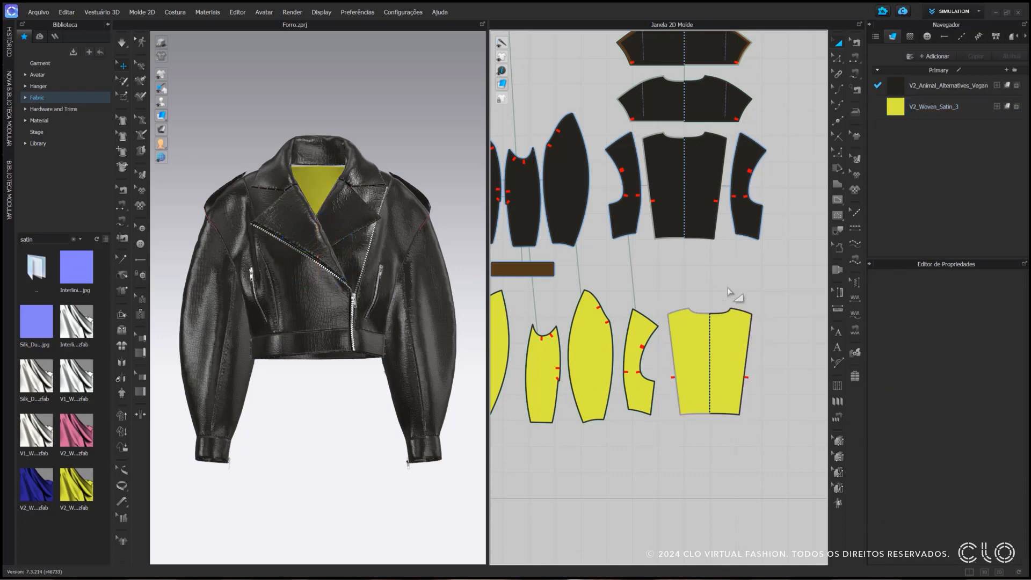
Remove the linked editing from the three satin sleeve pieces and the satin side back panel
scroll(681, 288, down, 2)
middle_drag(682, 288, 763, 294)
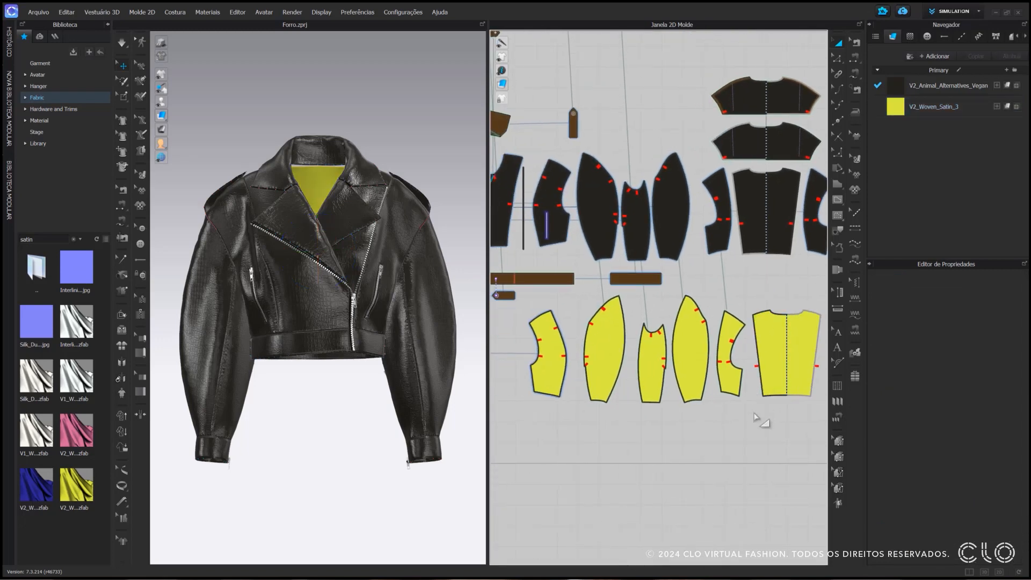
drag(749, 432, 570, 294)
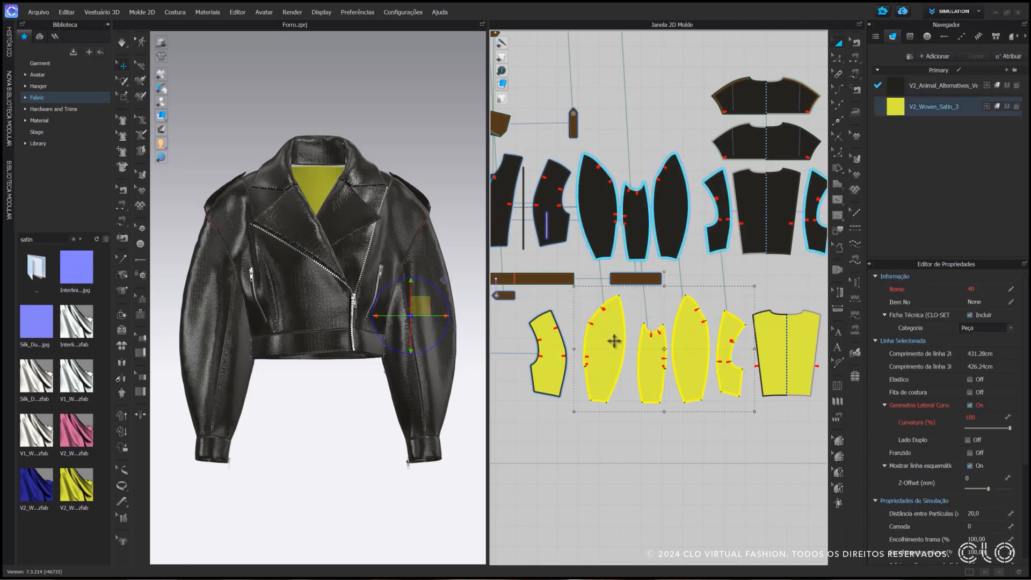
right_click(614, 340)
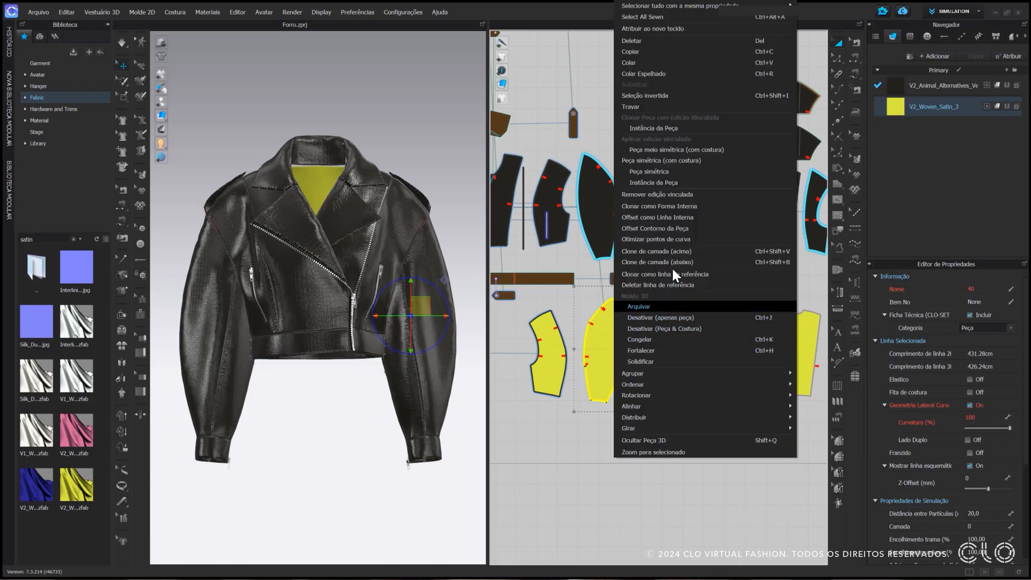
click(694, 194)
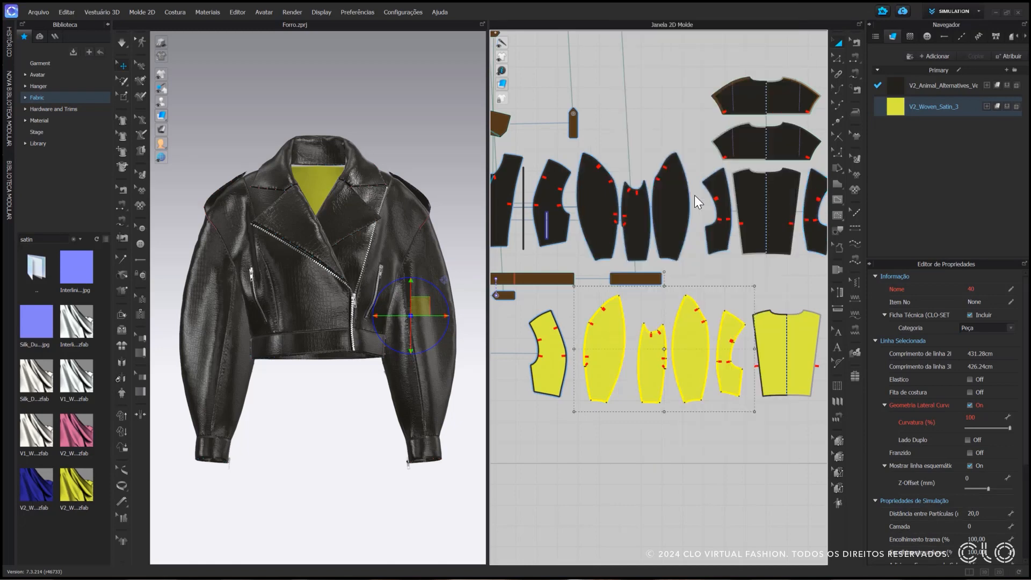
Create a symmetric copy with sewing of the satin sleeve pieces and side back panel, placed on the opposite side of the front panels
scroll(699, 381, down, 2)
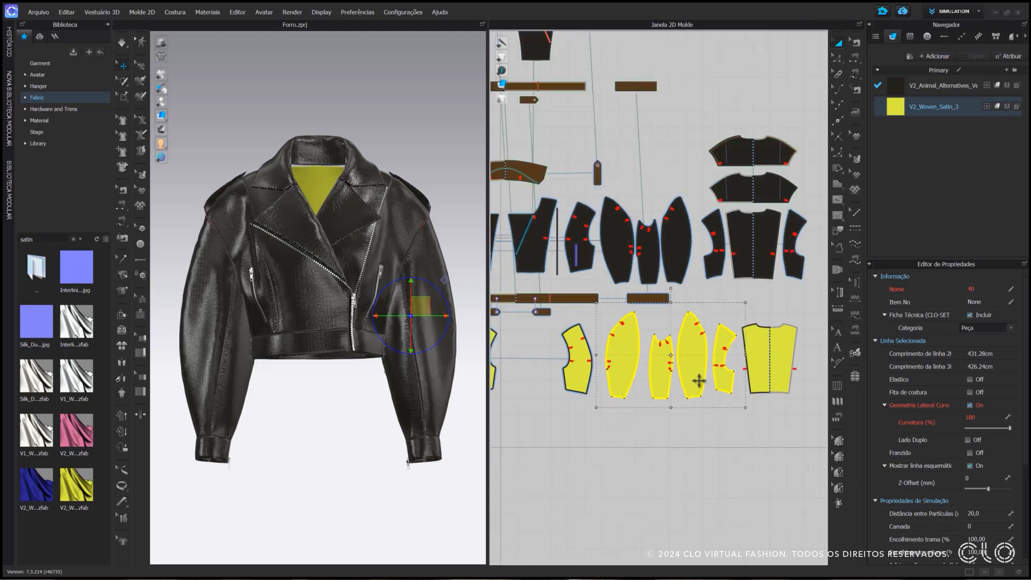
scroll(699, 380, down, 4)
right_click(711, 344)
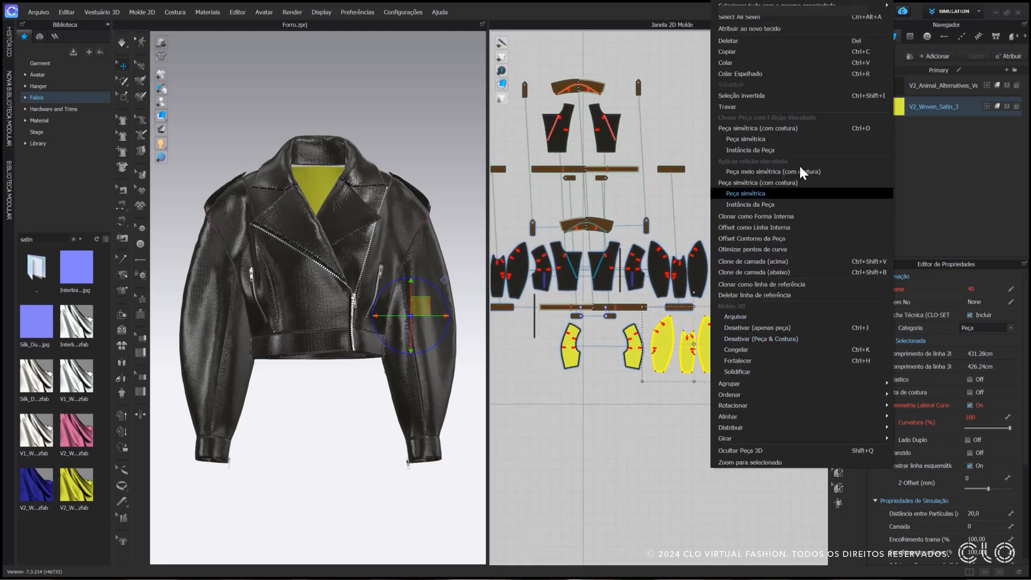
click(800, 127)
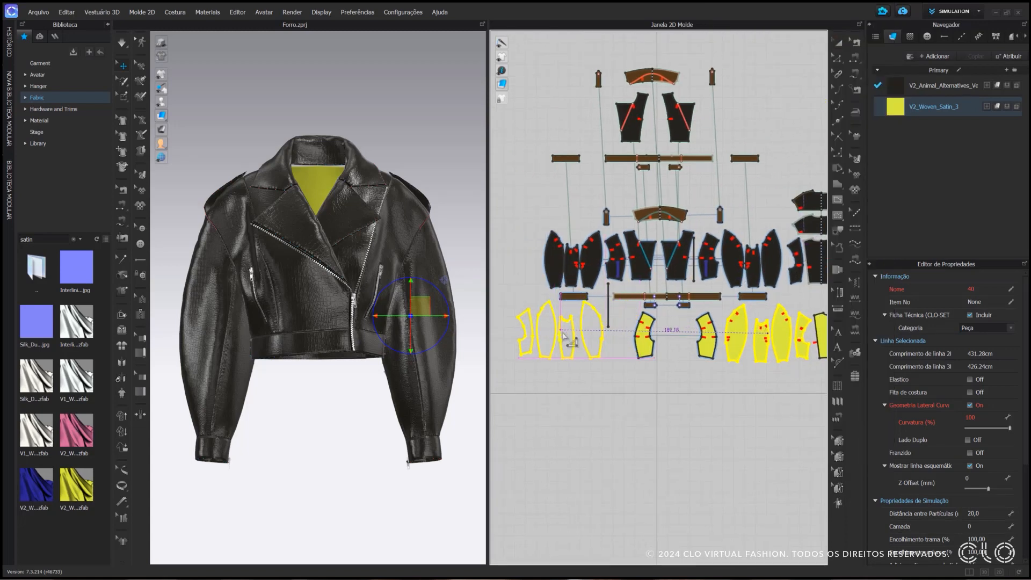
click(563, 338)
Arrange the two satin side back panels on either side of the satin centre back
drag(527, 338, 802, 387)
middle_drag(799, 393, 627, 389)
scroll(632, 350, up, 3)
click(633, 377)
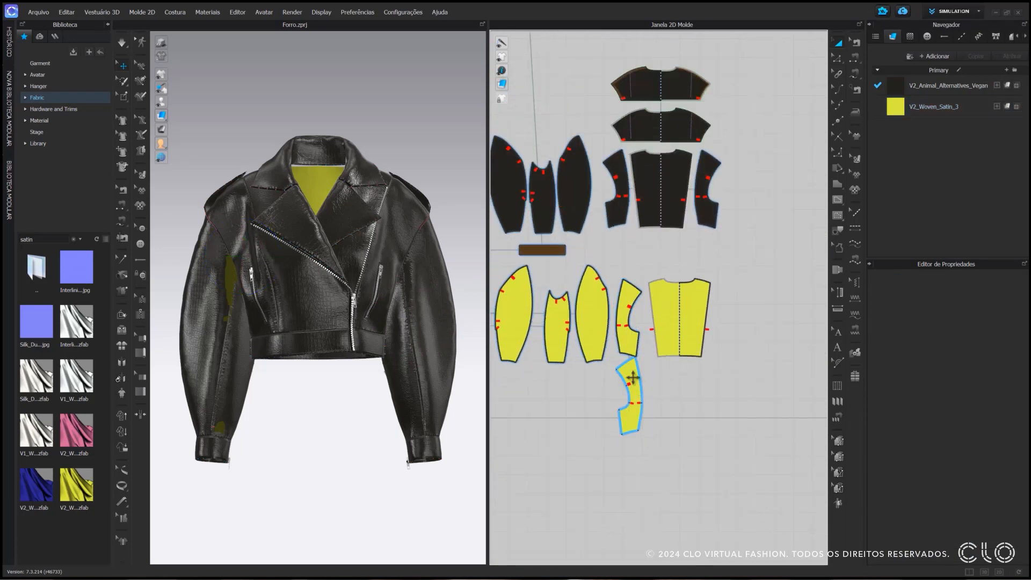
drag(627, 336, 720, 341)
drag(629, 378, 634, 311)
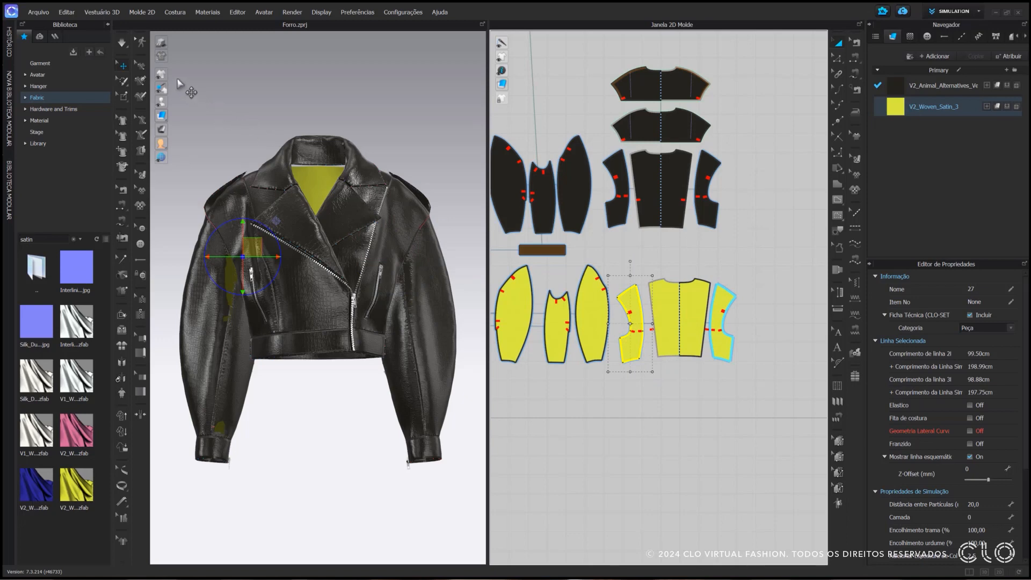
Simulate the jacket with the mirrored lining pieces, tug the garment into place and check it from the front
mouse_move(164, 77)
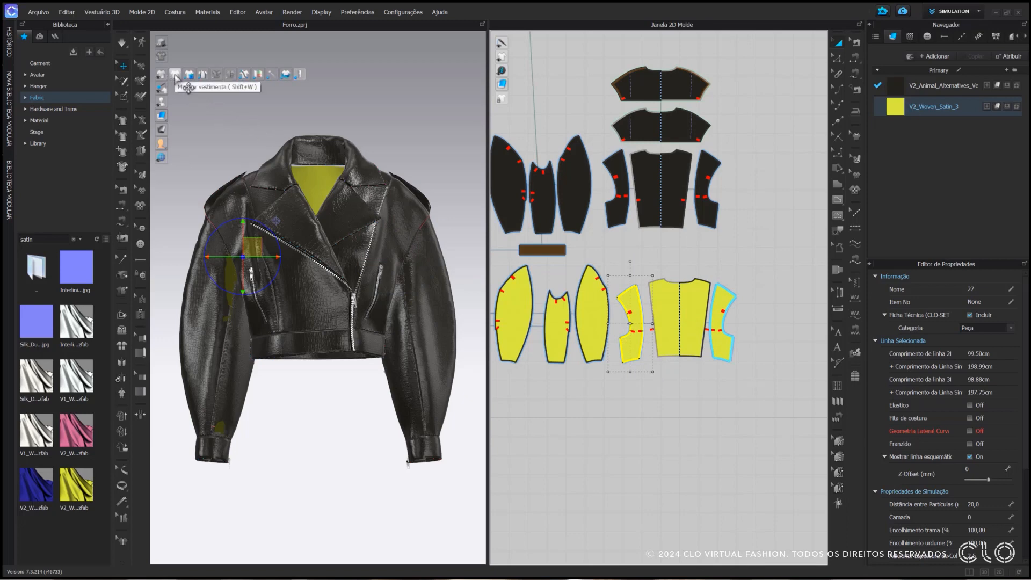
click(366, 106)
key(space)
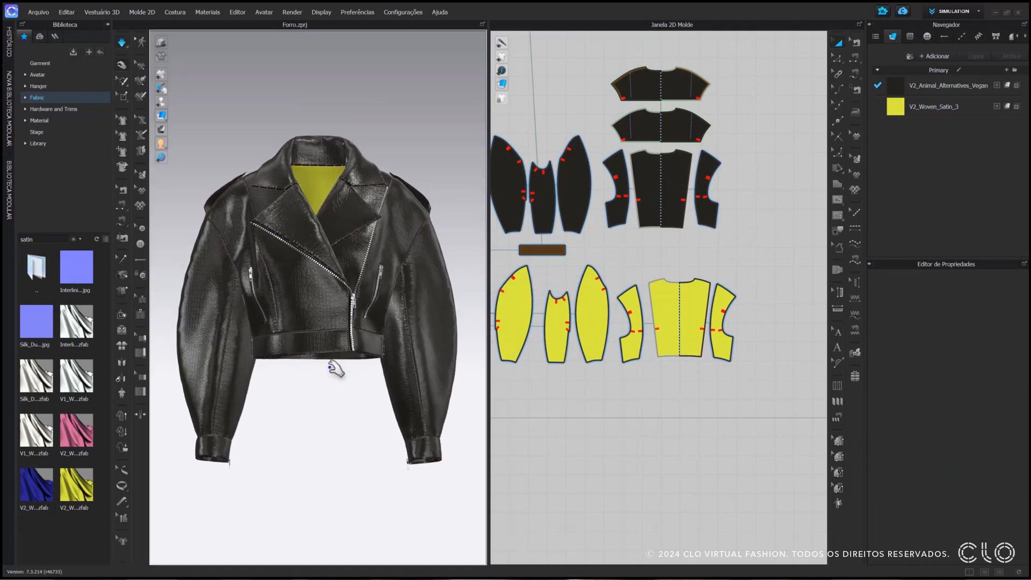
right_drag(329, 369, 320, 326)
key(2)
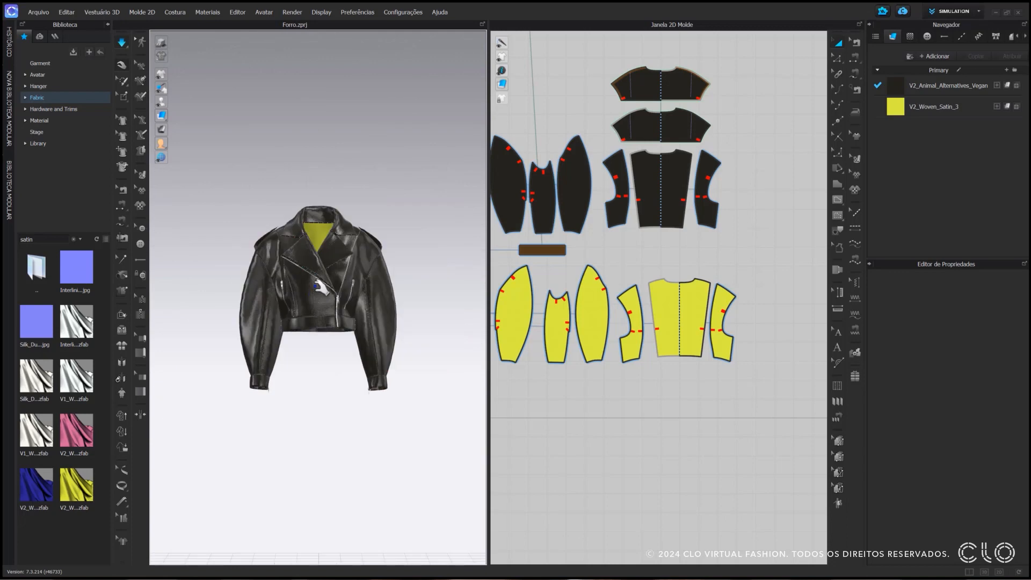
scroll(320, 286, up, 5)
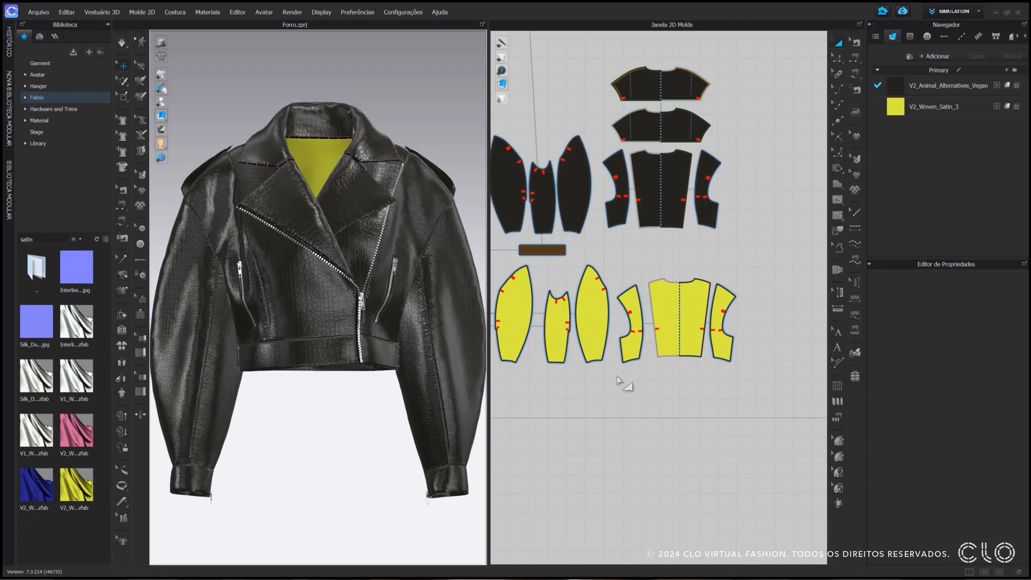
Delete the sewing that joins the satin centre back and side back edges to the leather panels along their shared seam
middle_drag(618, 381, 650, 399)
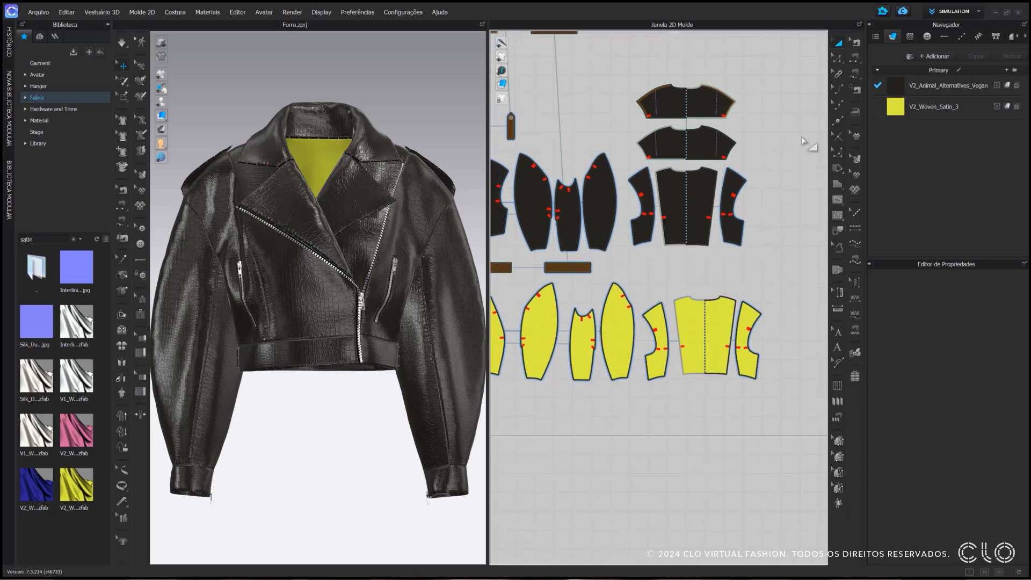
click(855, 46)
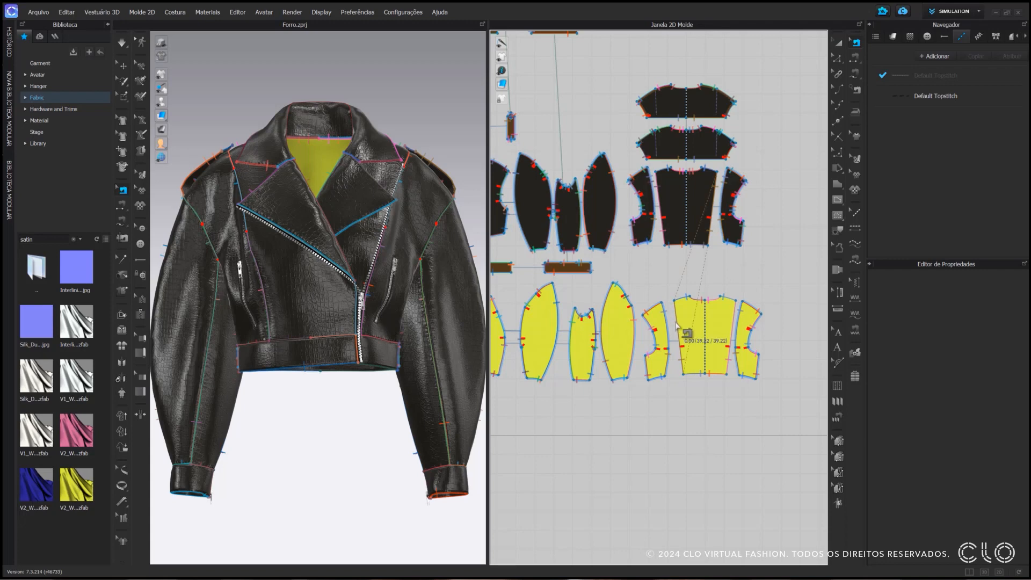
scroll(678, 325, up, 3)
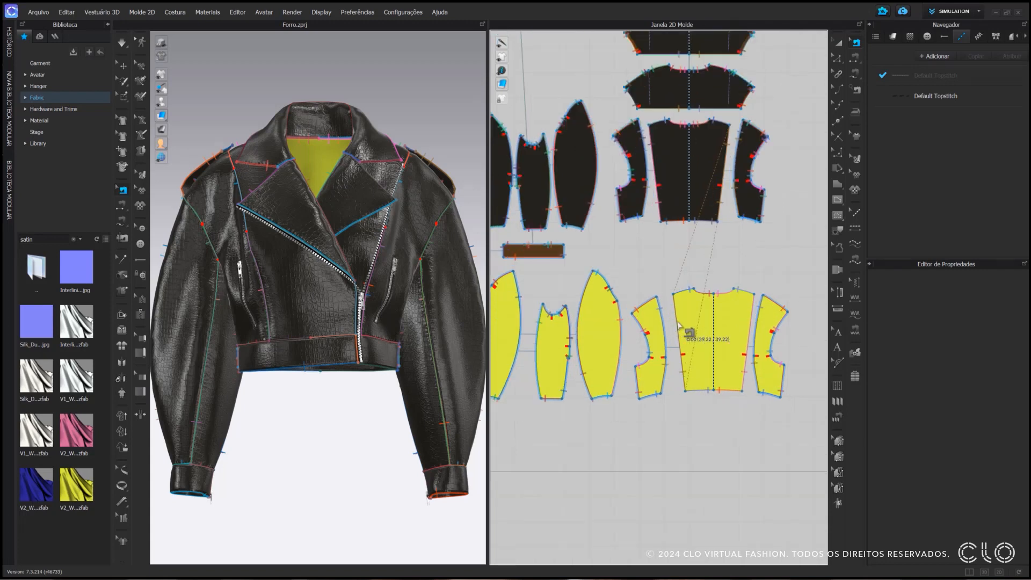
middle_drag(679, 324, 664, 301)
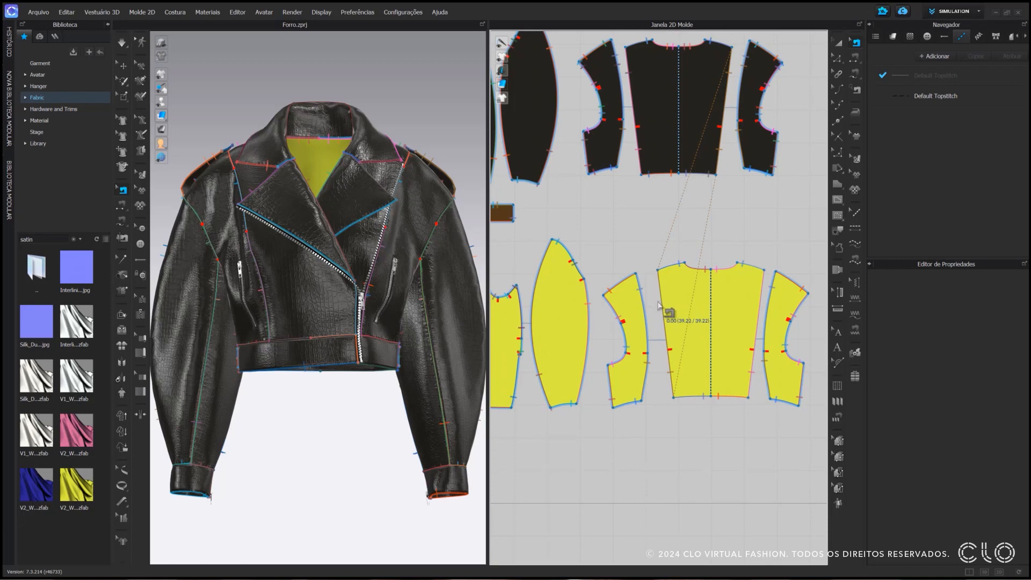
click(661, 306)
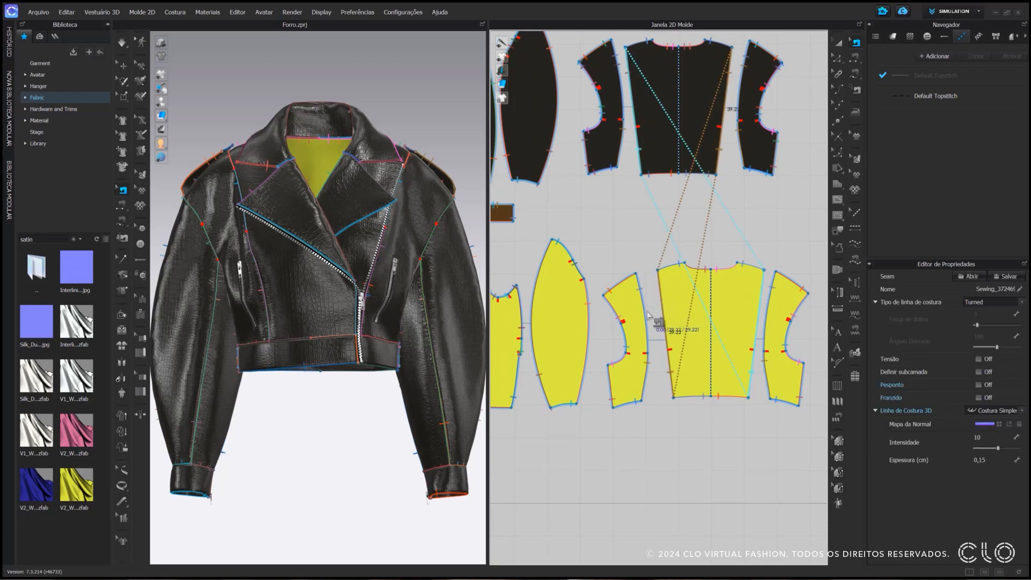
click(647, 321)
click(648, 370)
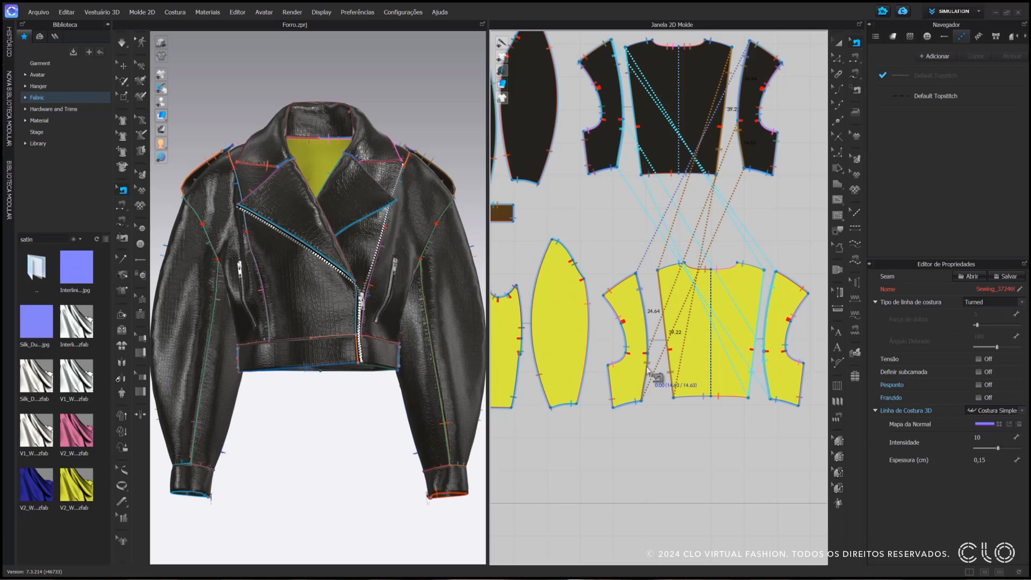
key(Delete)
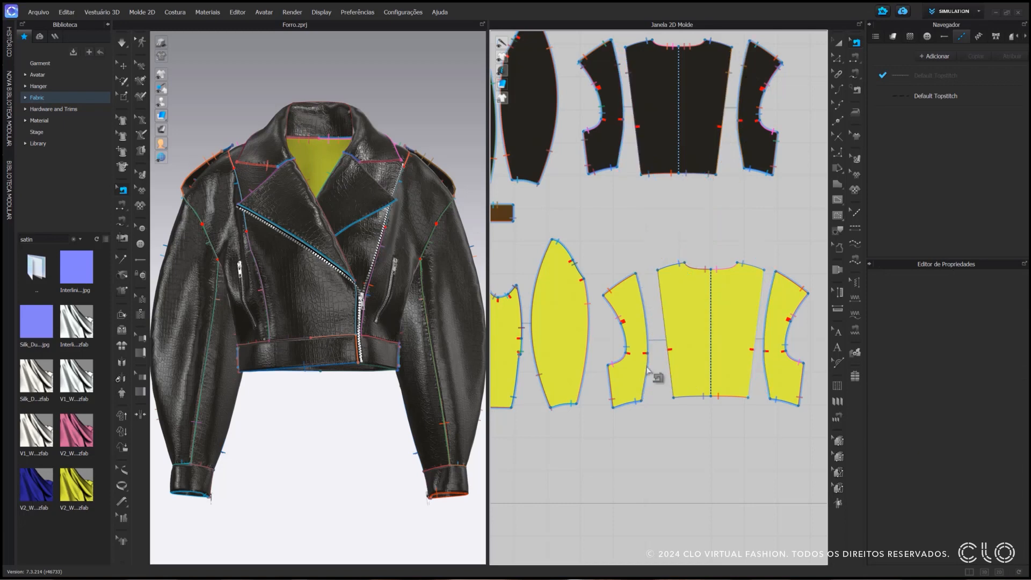
Sew the satin side back to the satin centre back, both above and below the notch, and simulate briefly
click(852, 59)
click(655, 295)
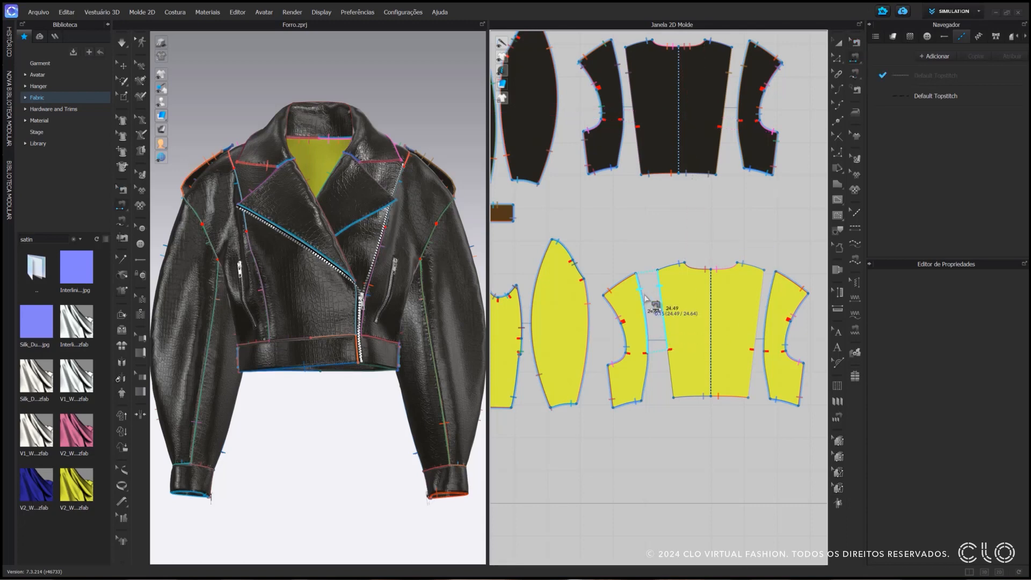
click(646, 306)
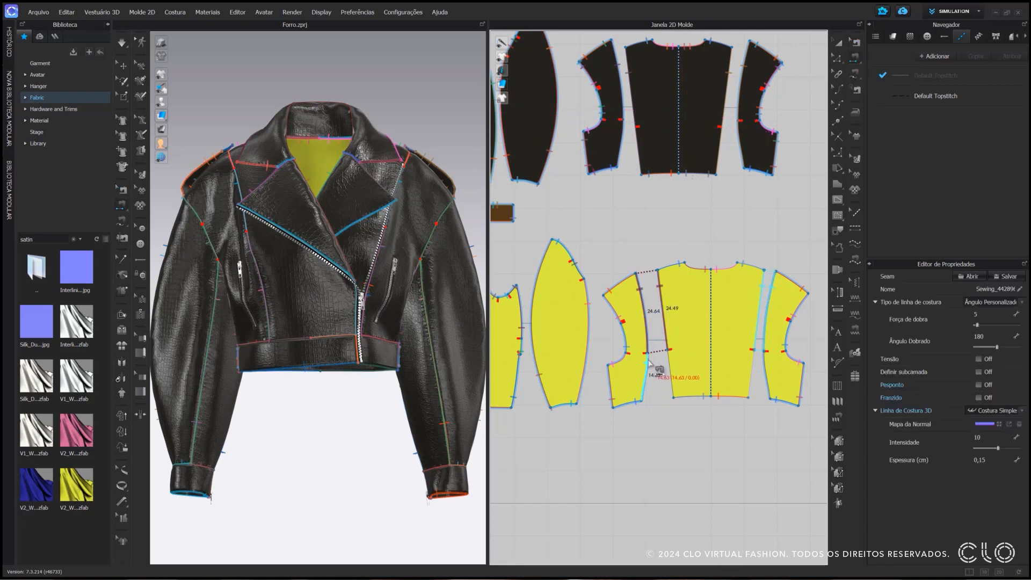
click(652, 363)
click(671, 365)
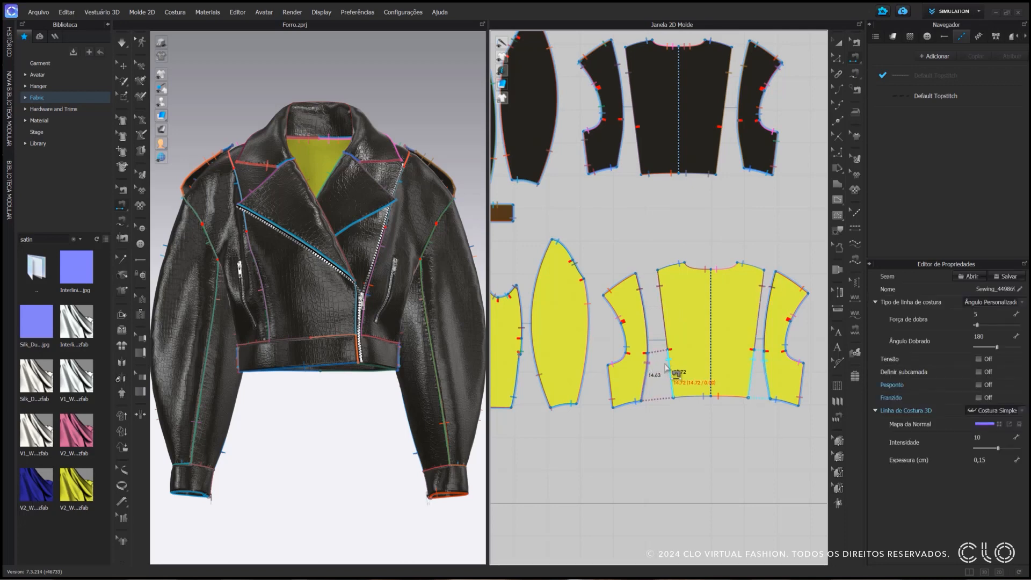
key(space)
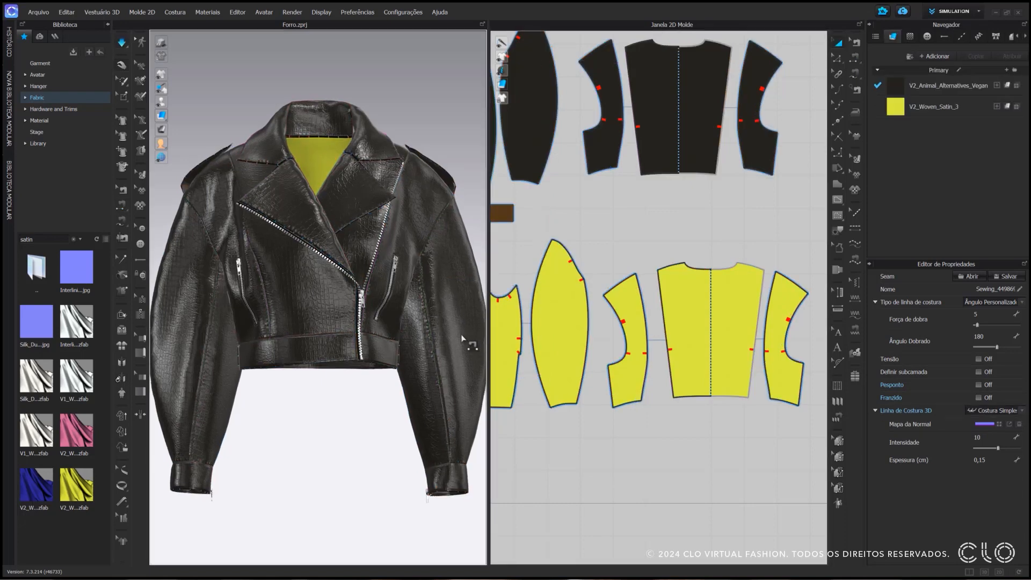
key(space)
Delete the sewing that joins the side seams of the satin side back and side front panels to the leather
scroll(655, 363, up, 3)
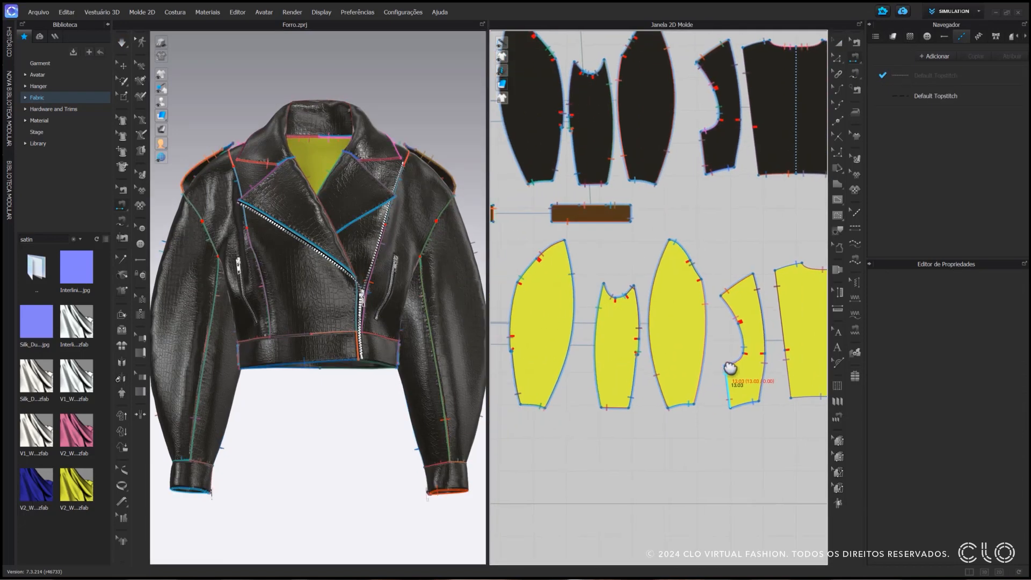
click(858, 39)
click(744, 407)
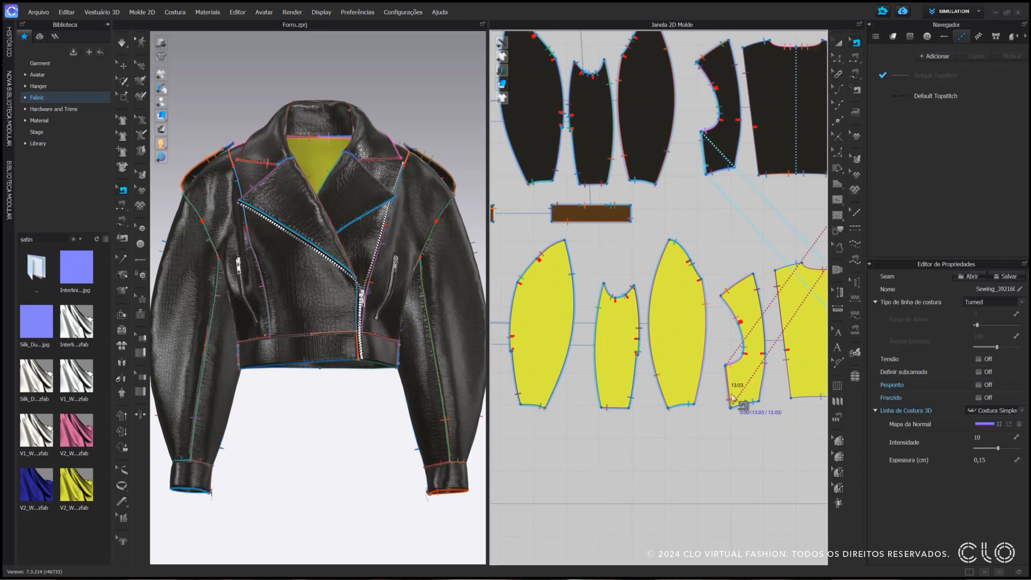
scroll(743, 410, down, 3)
click(576, 381)
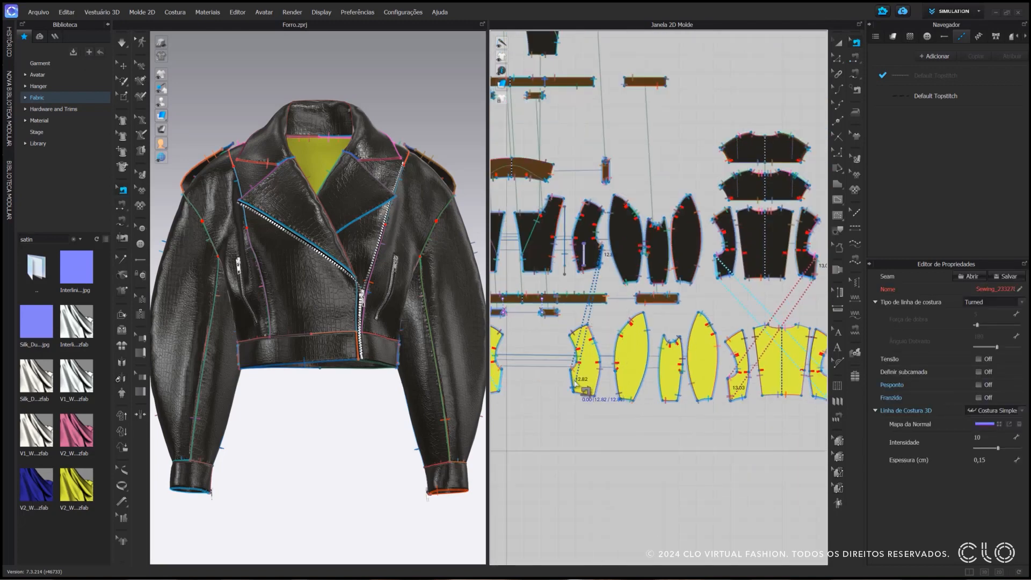
key(Delete)
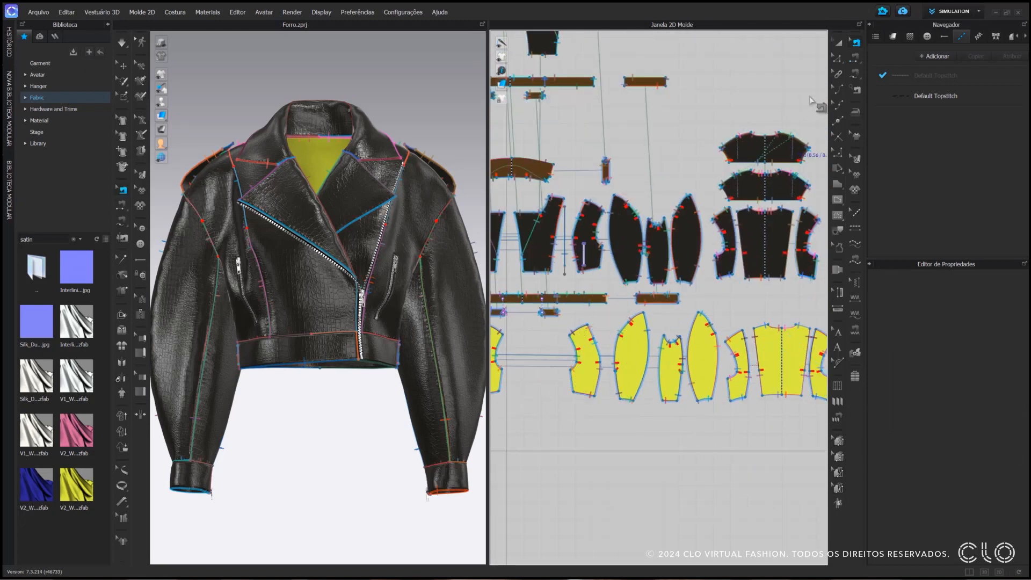
Sew the side seam of the satin side back panel to the side seam of the satin side front panel
click(854, 57)
click(730, 388)
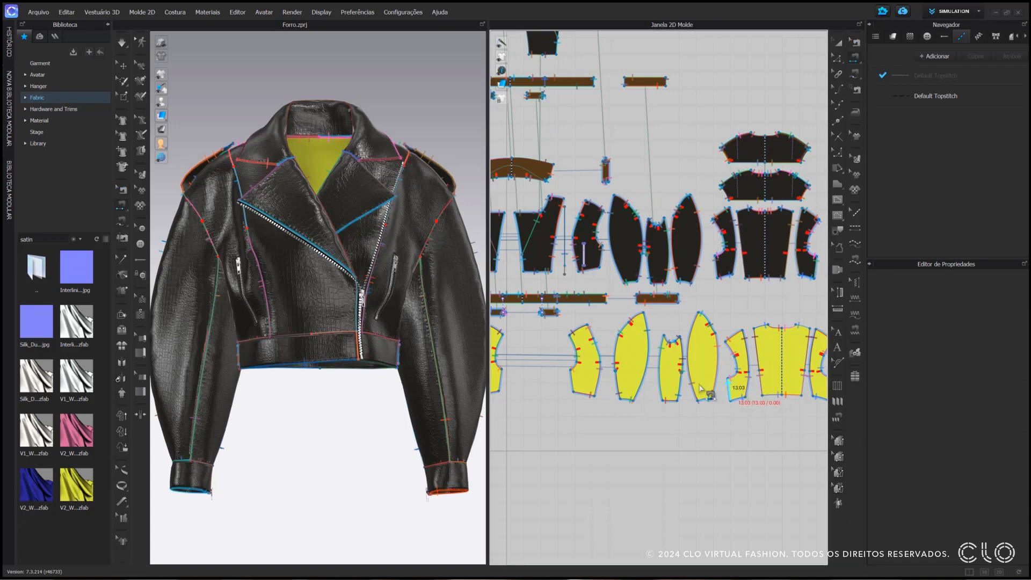
click(504, 378)
Delete the sewing that joins the lengthwise edges of the satin sleeve pieces to the leather sleeve
key(b)
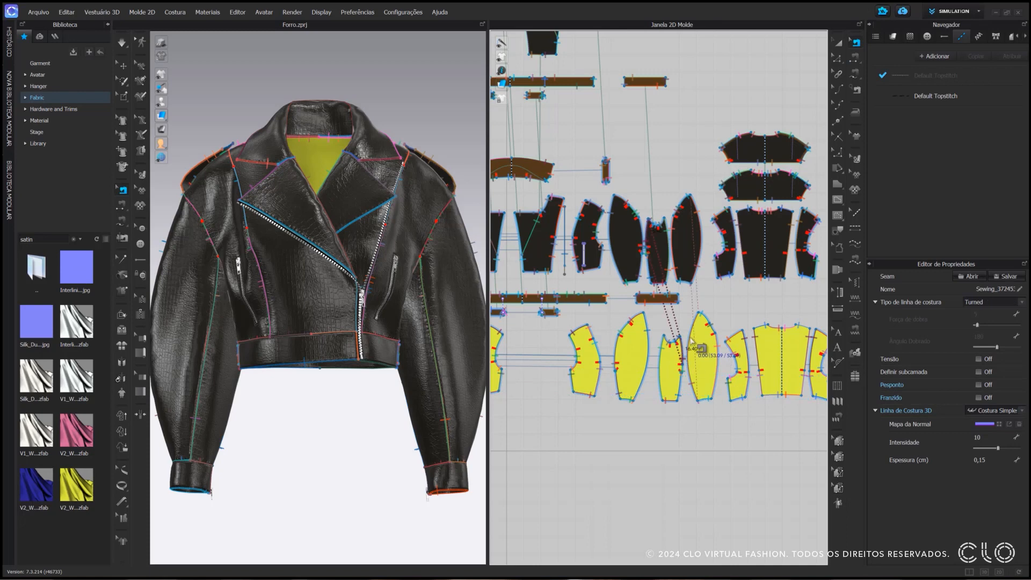
click(691, 342)
scroll(666, 354, up, 3)
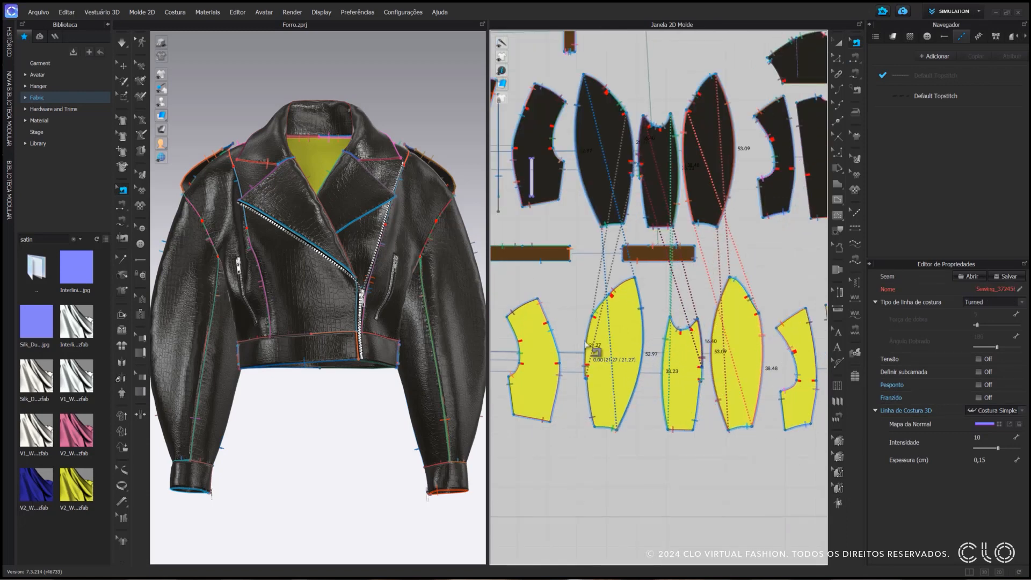
Sew the two large satin sleeve pieces together along their long edges, and the second one's free edge to the narrow sleeve piece
key(n)
click(642, 317)
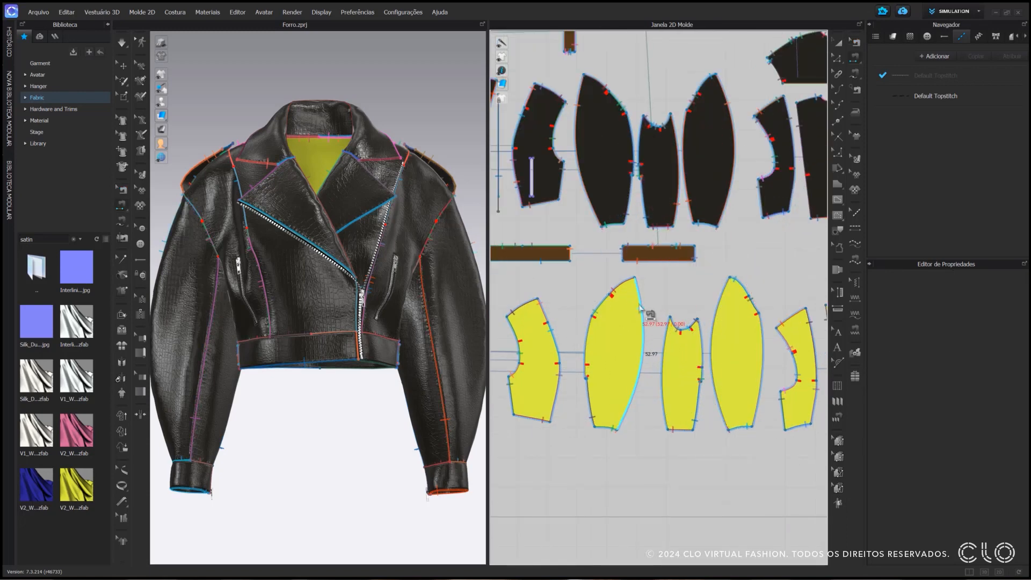
click(751, 329)
click(754, 331)
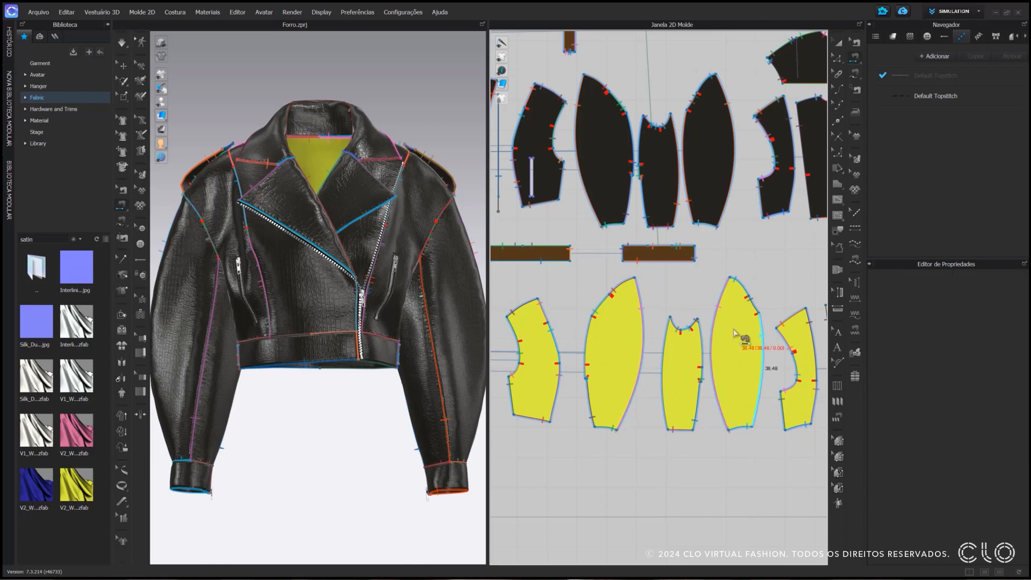
click(675, 346)
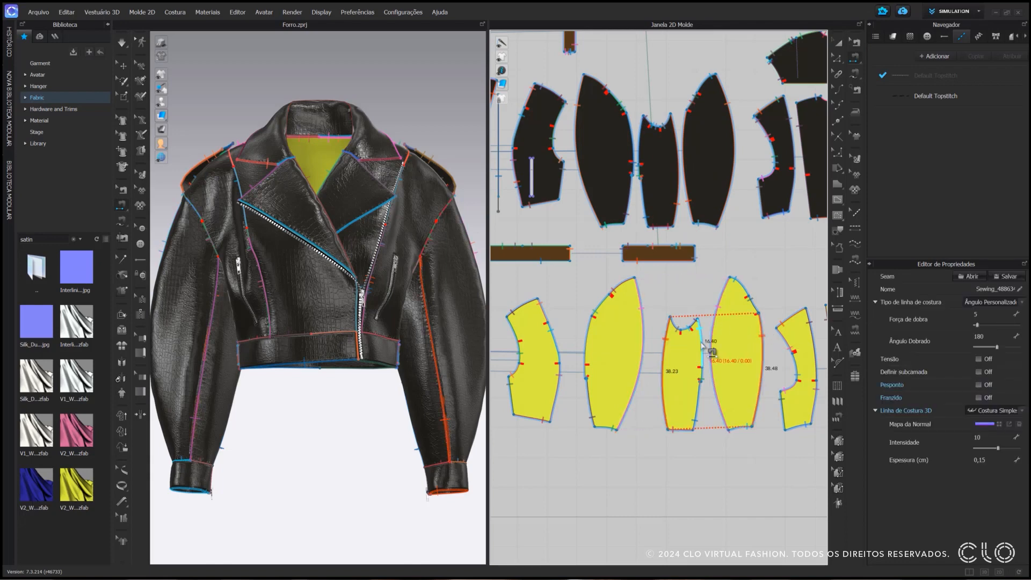
Sew the narrow satin sleeve piece's remaining long edge to the first large sleeve piece, segment by segment at the notches
click(701, 343)
click(588, 336)
click(585, 371)
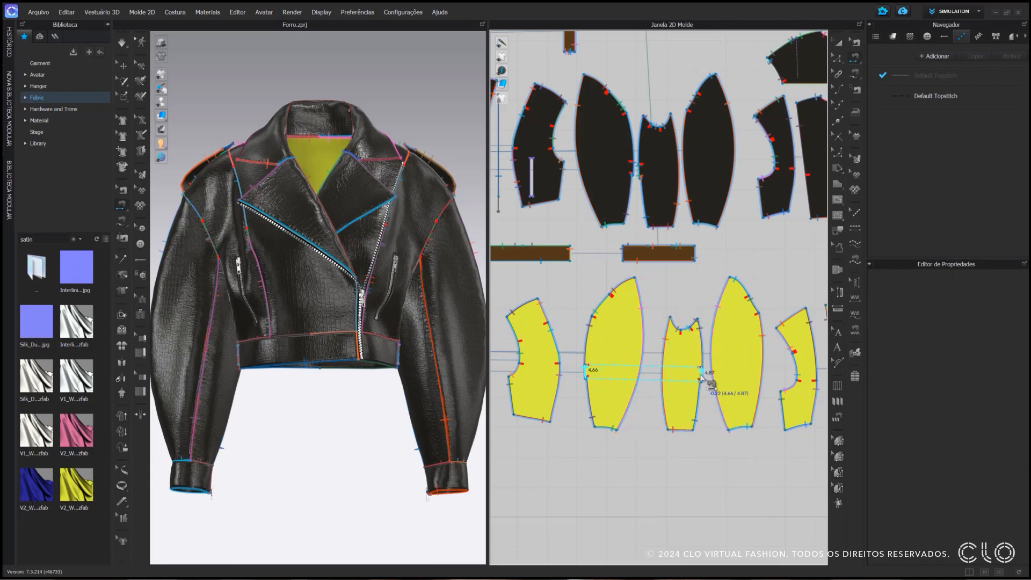
click(701, 376)
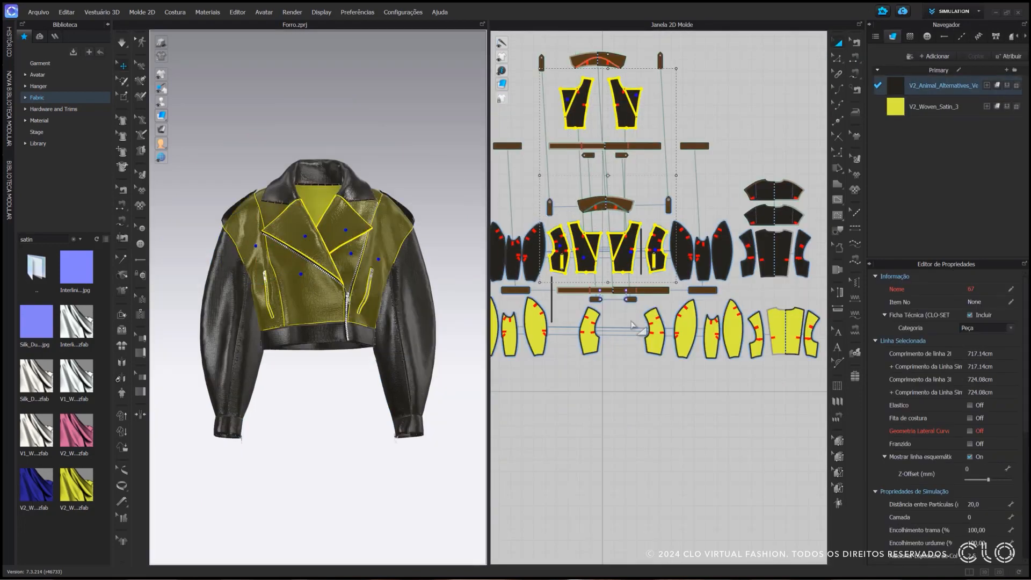
Hide the leather front and side front pieces together with the satin side front pieces in the 3D garment
middle_drag(633, 325, 632, 311)
shift+click(590, 318)
shift+click(654, 317)
right_click(385, 256)
click(428, 522)
Simulate the open jacket while pulling the satin back lining smooth, and show all hidden pieces again
scroll(304, 274, up, 5)
right_drag(284, 303, 267, 319)
key(space)
drag(268, 317, 324, 263)
right_drag(323, 263, 424, 231)
scroll(430, 230, up, 4)
mouse_move(434, 209)
mouse_down()
mouse_move(441, 207)
mouse_move(429, 207)
mouse_up()
scroll(428, 208, down, 4)
right_drag(427, 208, 326, 286)
drag(325, 282, 306, 297)
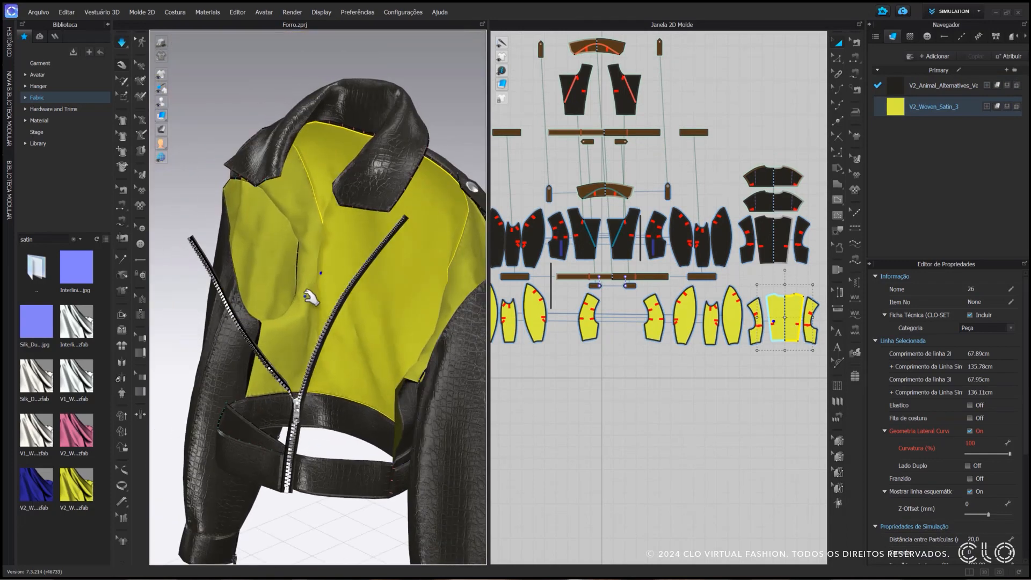
right_drag(305, 299, 365, 333)
drag(366, 334, 354, 352)
drag(362, 336, 383, 360)
right_drag(383, 361, 323, 291)
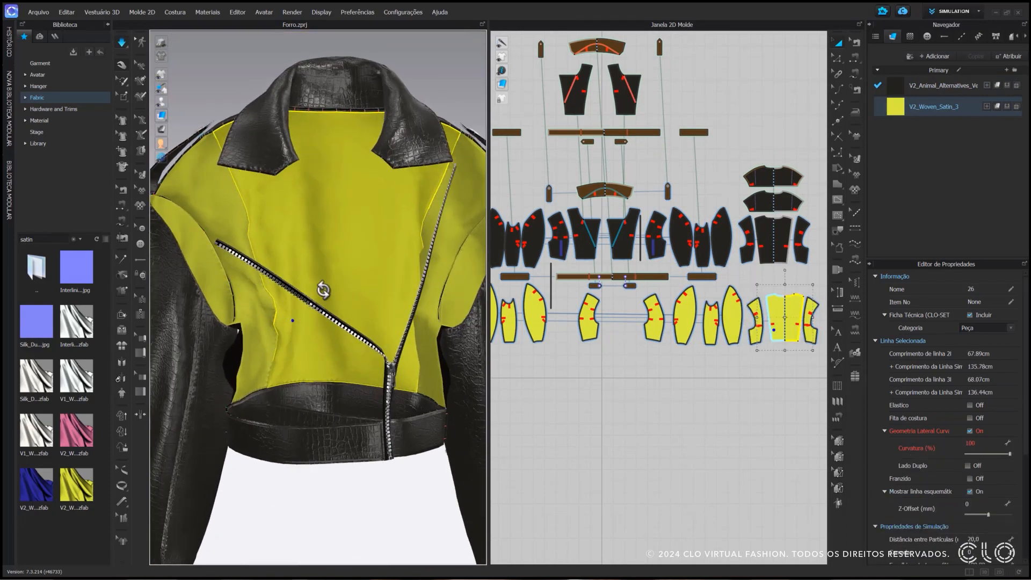
click(176, 75)
key(space)
Lengthen the hem edges of the satin back, side and sleeve pieces by moving them 2 cm downward with the Edit Pattern tool
scroll(345, 184, down, 6)
scroll(345, 185, up, 3)
click(755, 368)
scroll(755, 367, up, 1)
middle_drag(755, 367, 709, 355)
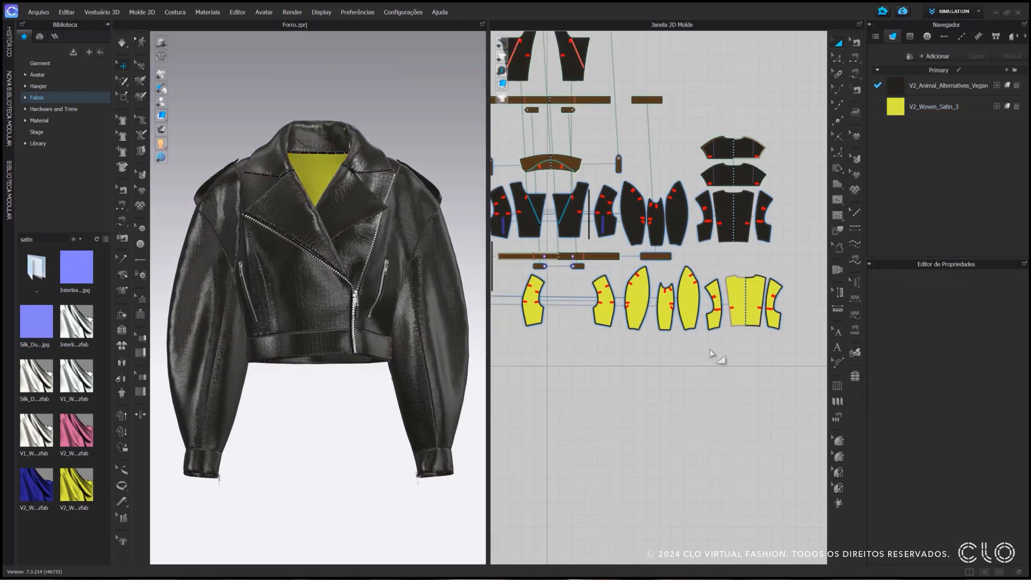
click(838, 58)
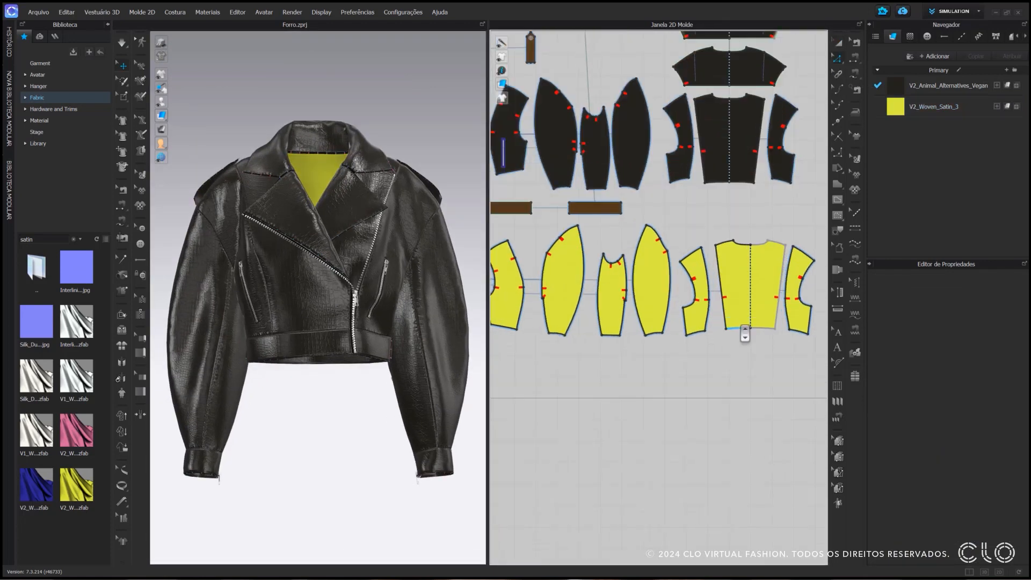
scroll(741, 322, up, 3)
click(749, 328)
shift+click(694, 334)
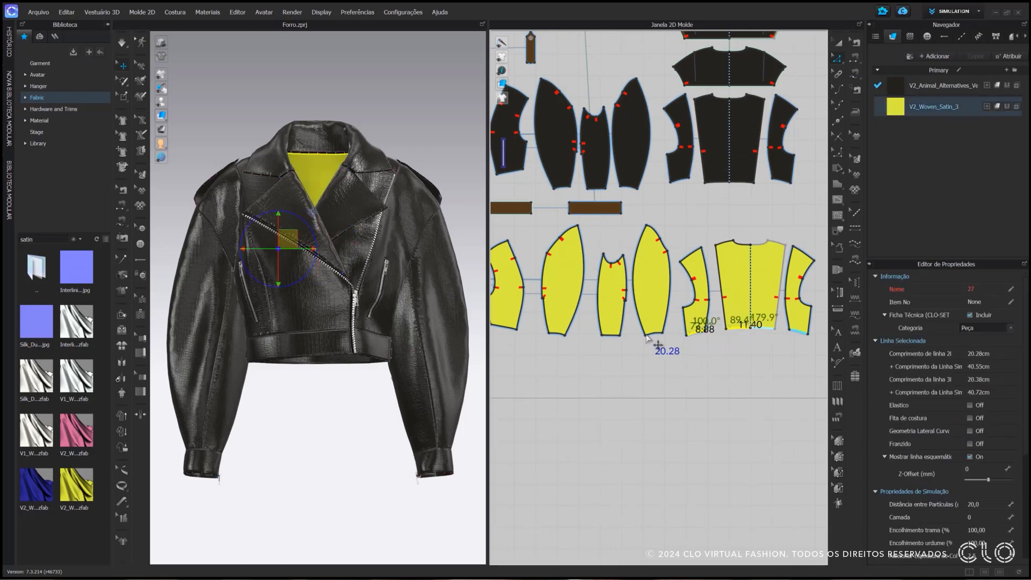
shift+click(651, 333)
shift+click(613, 334)
shift+click(562, 334)
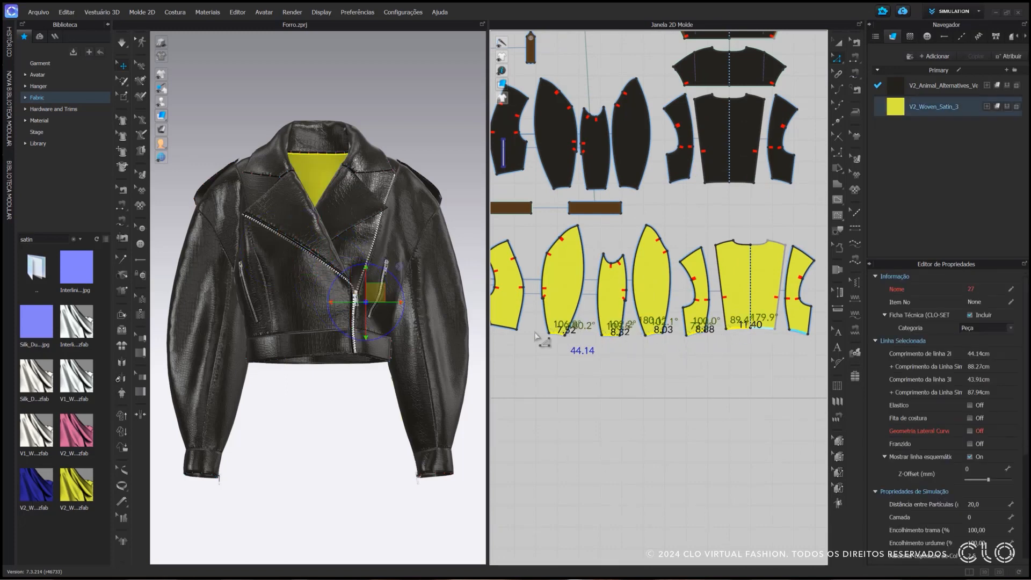
shift+click(507, 328)
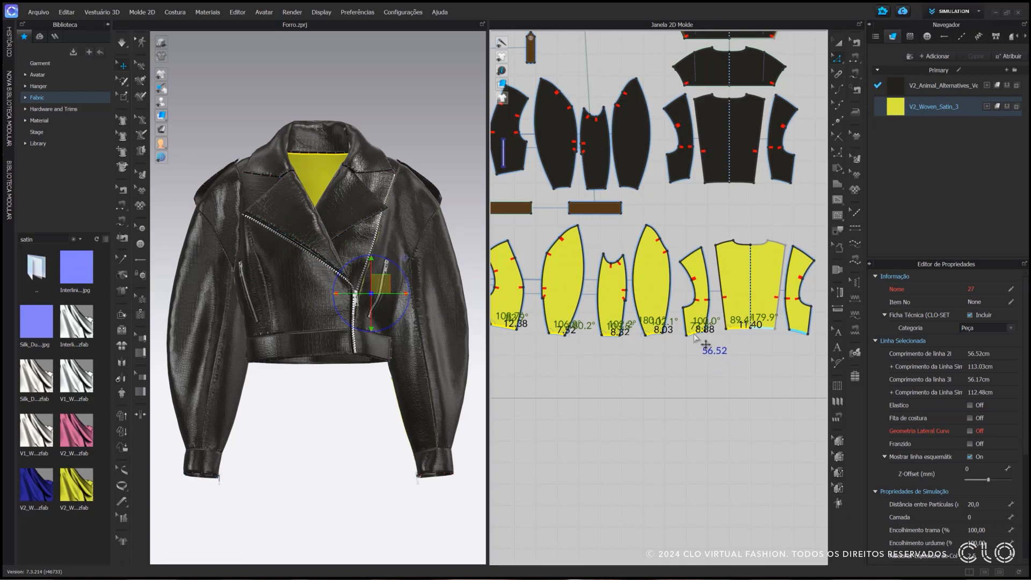
drag(695, 335, 694, 344)
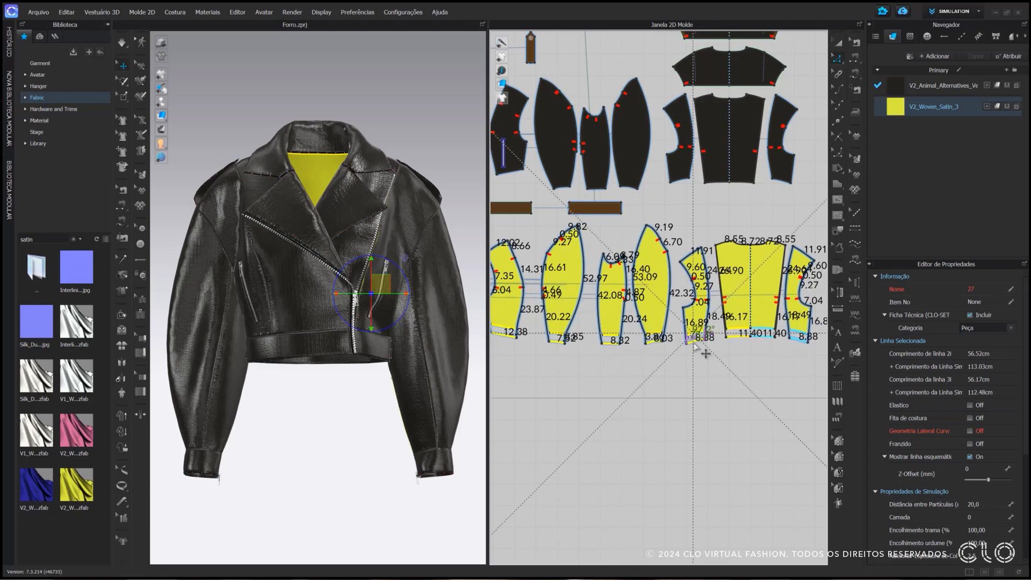
right_click(693, 345)
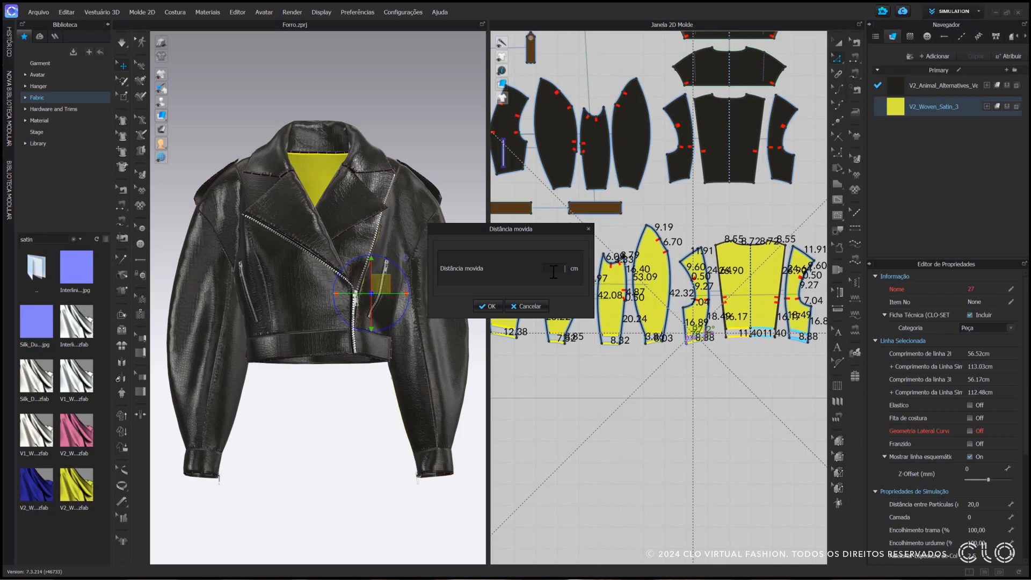
text(2)
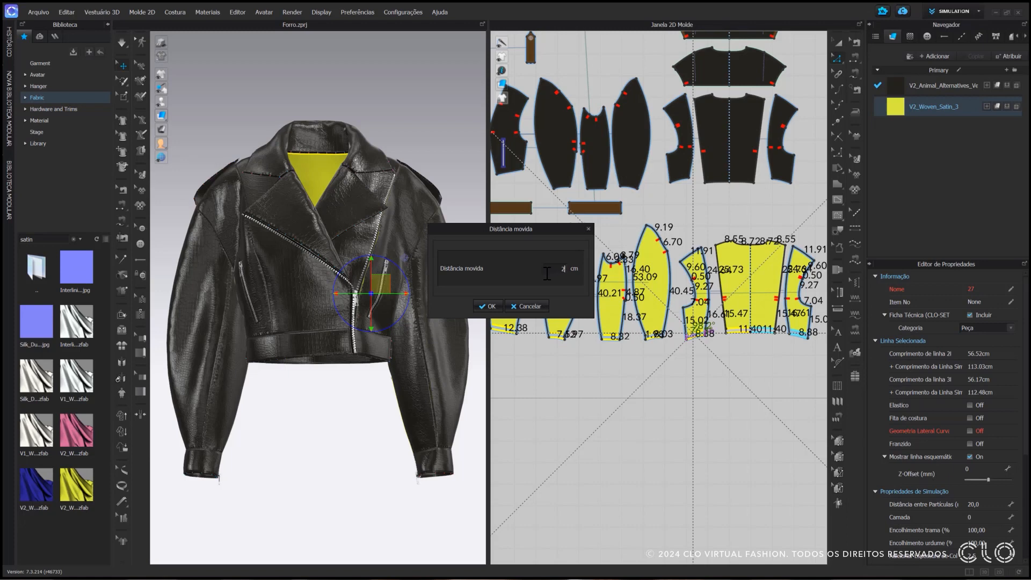
click(488, 306)
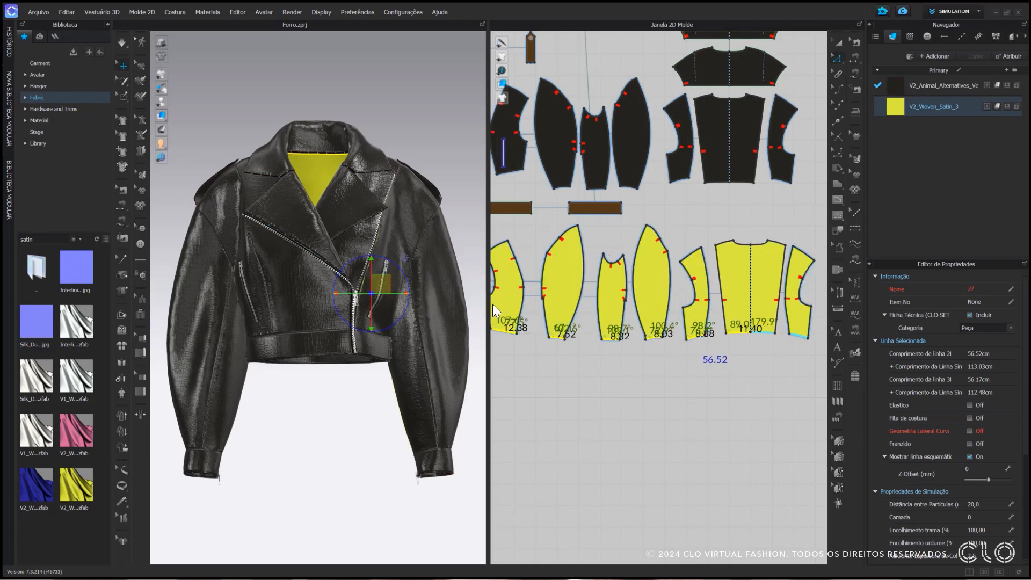
Move the lower front corner of the satin side front piece 2 cm upward to straighten its hem
right_drag(329, 426, 371, 412)
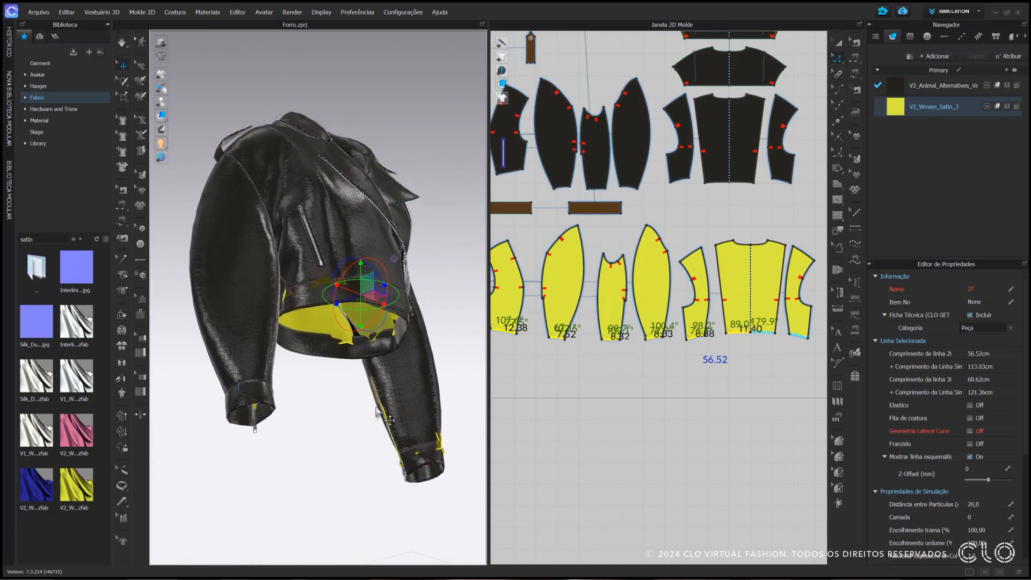
scroll(391, 361, up, 3)
right_drag(391, 361, 374, 359)
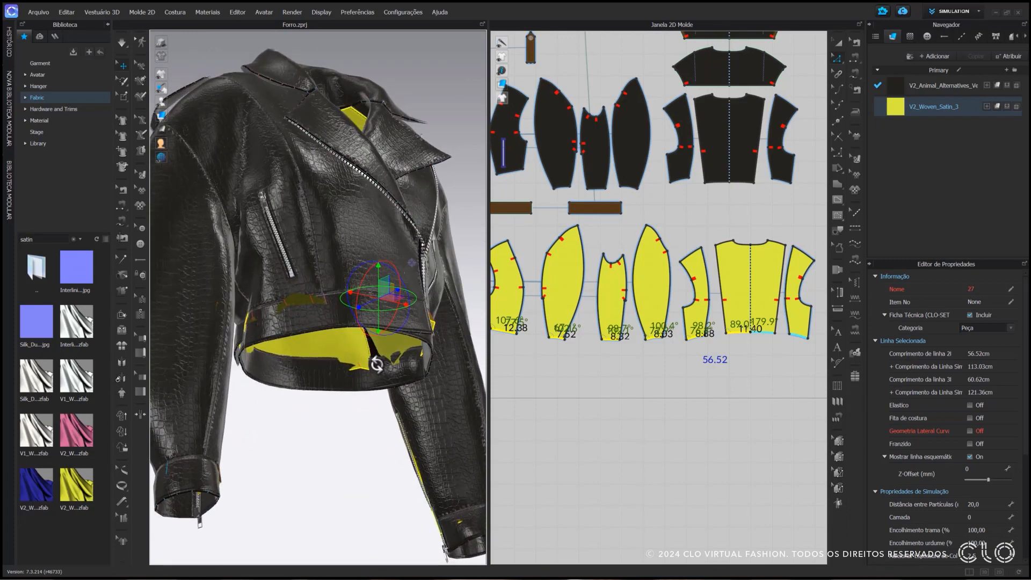
scroll(385, 349, down, 5)
key(2)
scroll(693, 376, up, 3)
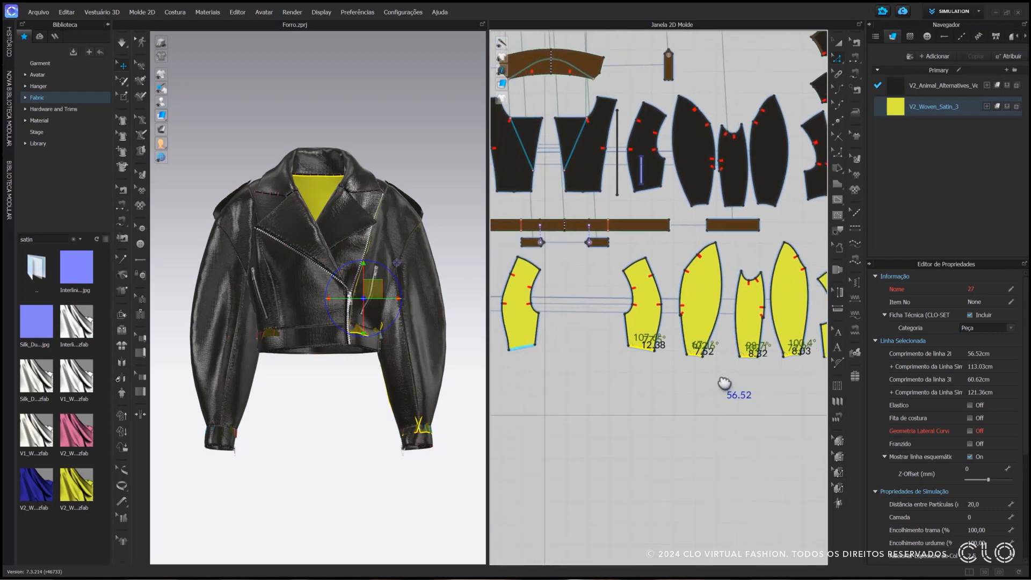
click(683, 391)
scroll(668, 368, up, 3)
scroll(658, 346, up, 2)
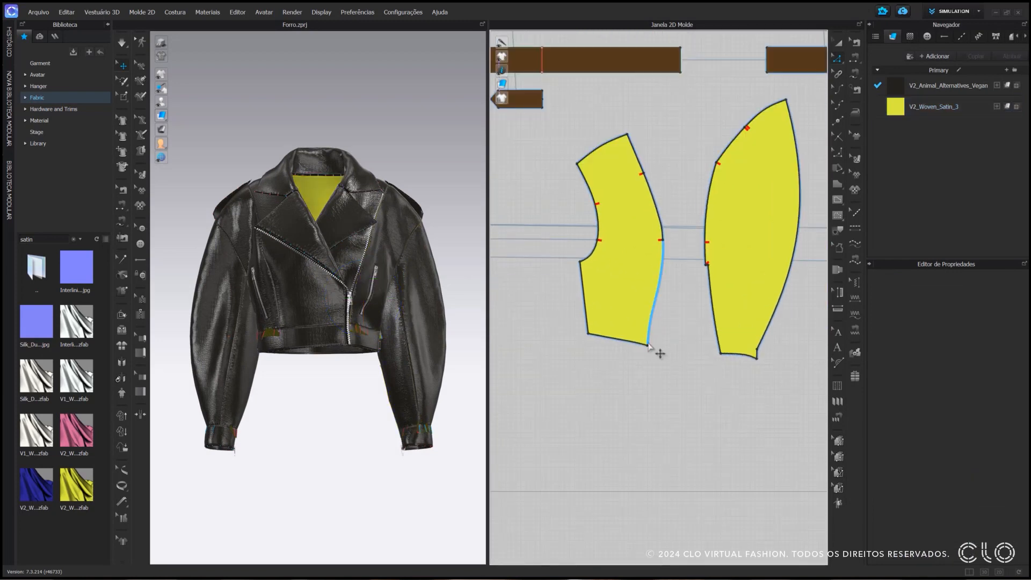
click(648, 347)
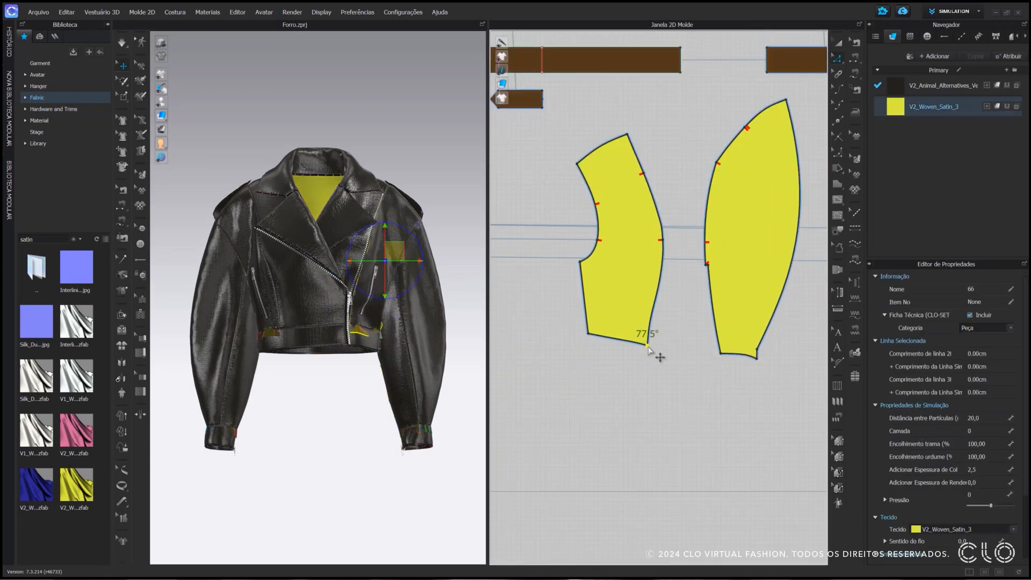
drag(648, 347, 648, 339)
right_click(648, 338)
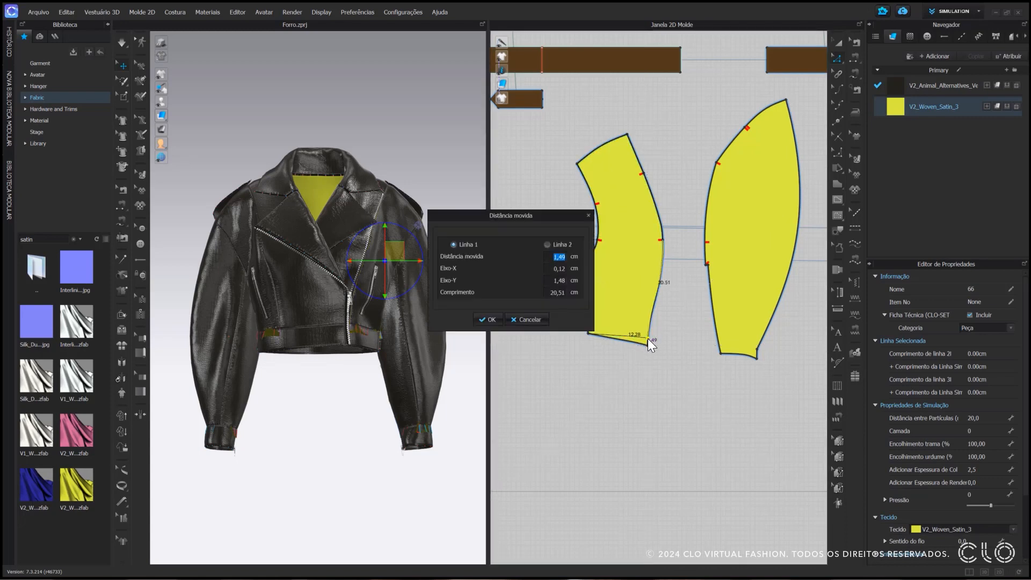
text(2)
click(491, 320)
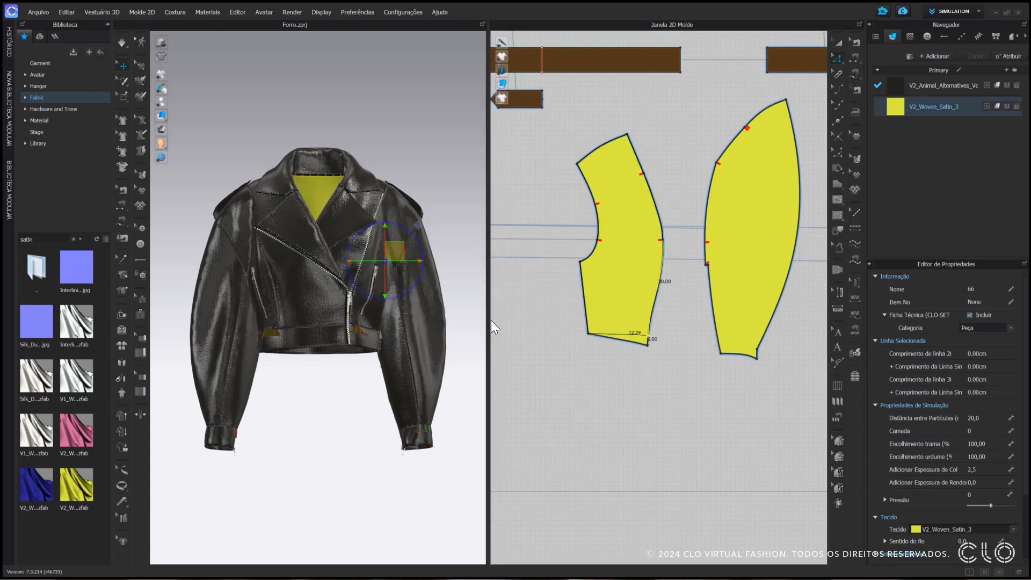
scroll(613, 358, down, 3)
click(602, 368)
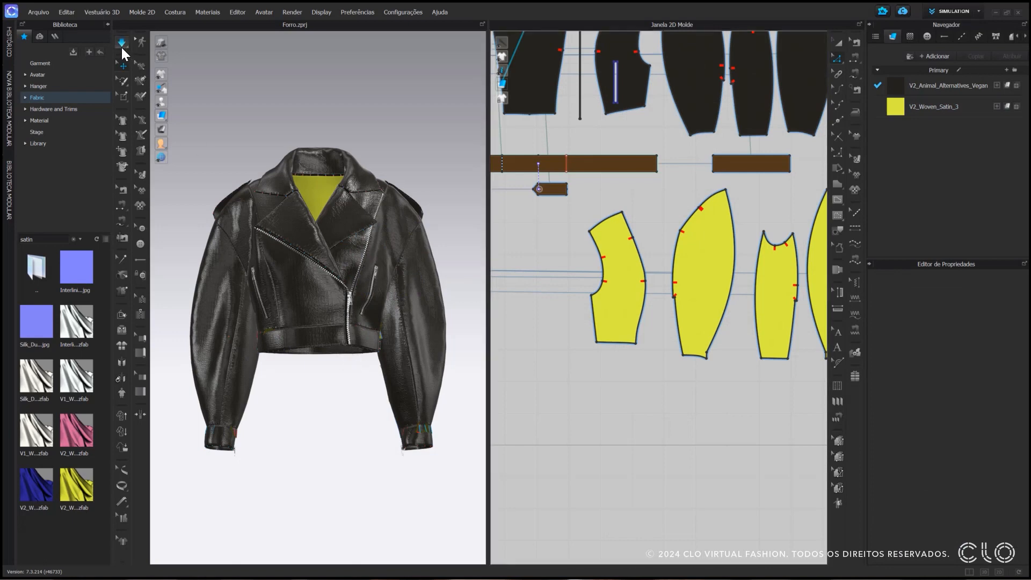
Simulate the lengthened lining briefly and hide the leather front pieces in the 3D garment
click(122, 43)
right_drag(301, 239, 283, 267)
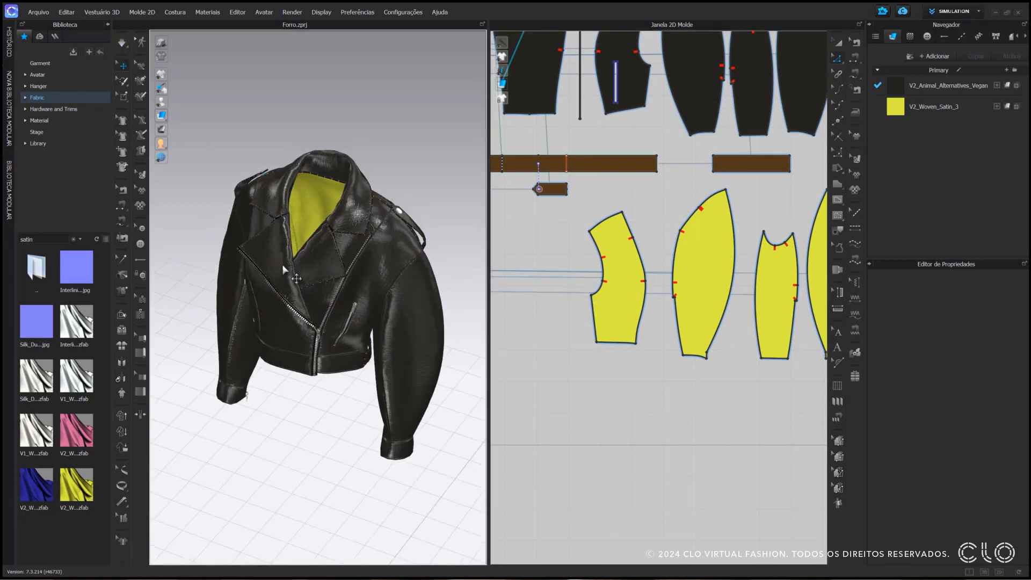
click(283, 270)
shift+click(328, 276)
shift+click(365, 298)
shift+click(247, 214)
right_click(246, 213)
click(292, 492)
Simulate and pull the satin back lining into place inside the opened jacket
right_drag(314, 322, 306, 311)
scroll(306, 311, up, 2)
key(space)
drag(301, 322, 304, 345)
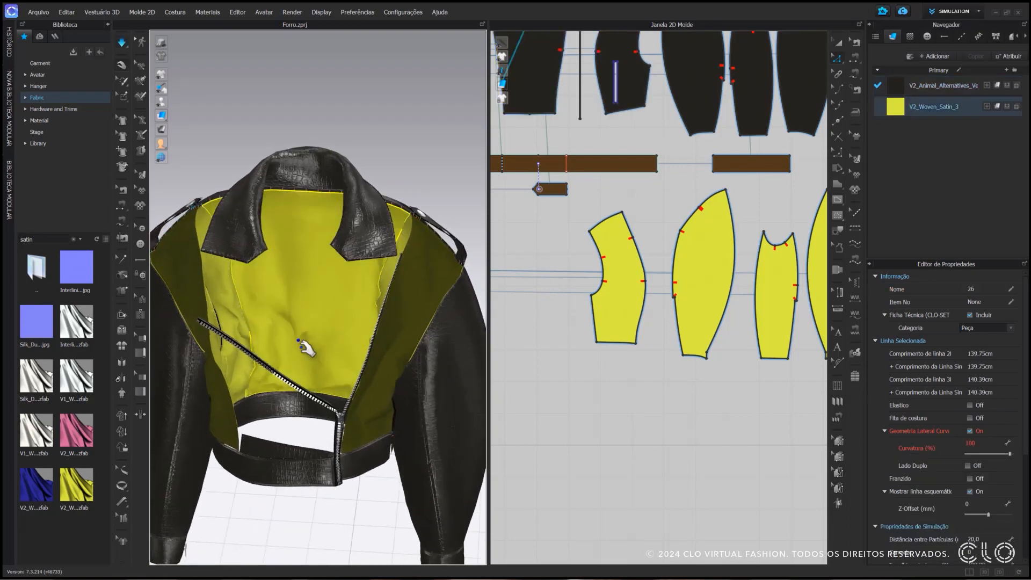
right_drag(304, 345, 281, 337)
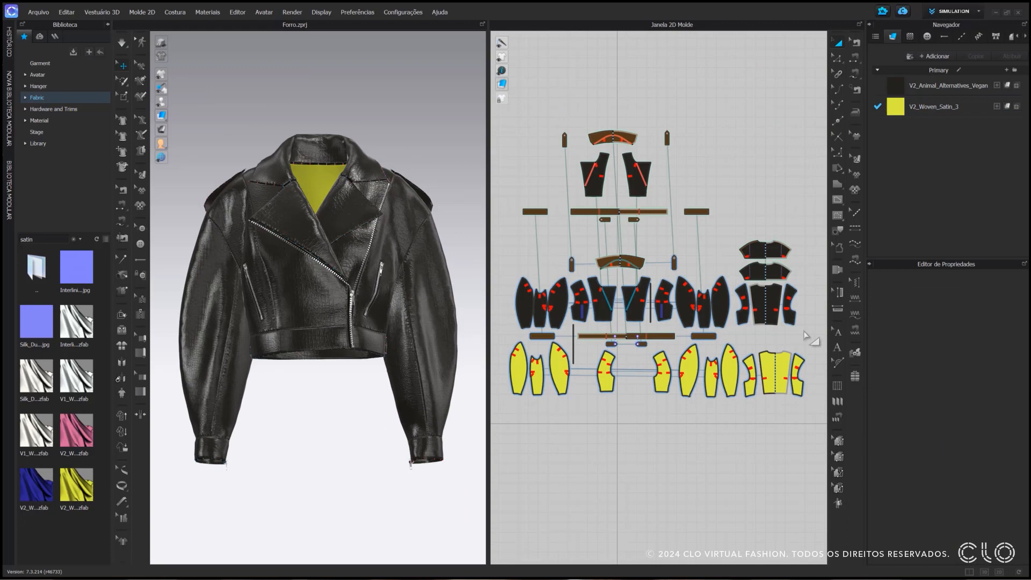
Draw a curved internal line about 15.4 cm long on the satin centre back, from about 8 cm below the neckline to the shoulder seam
scroll(805, 335, up, 10)
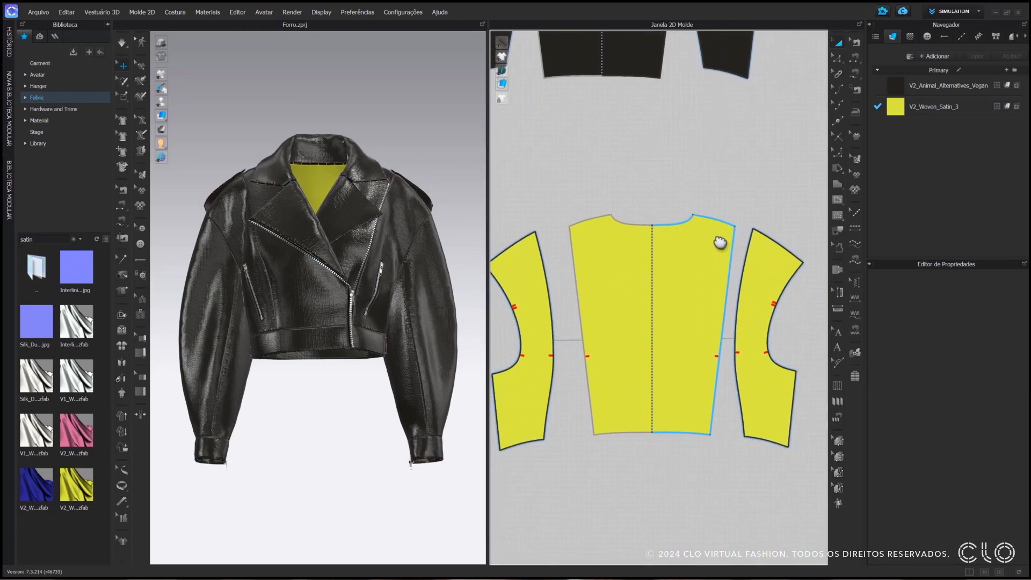
scroll(639, 251, up, 2)
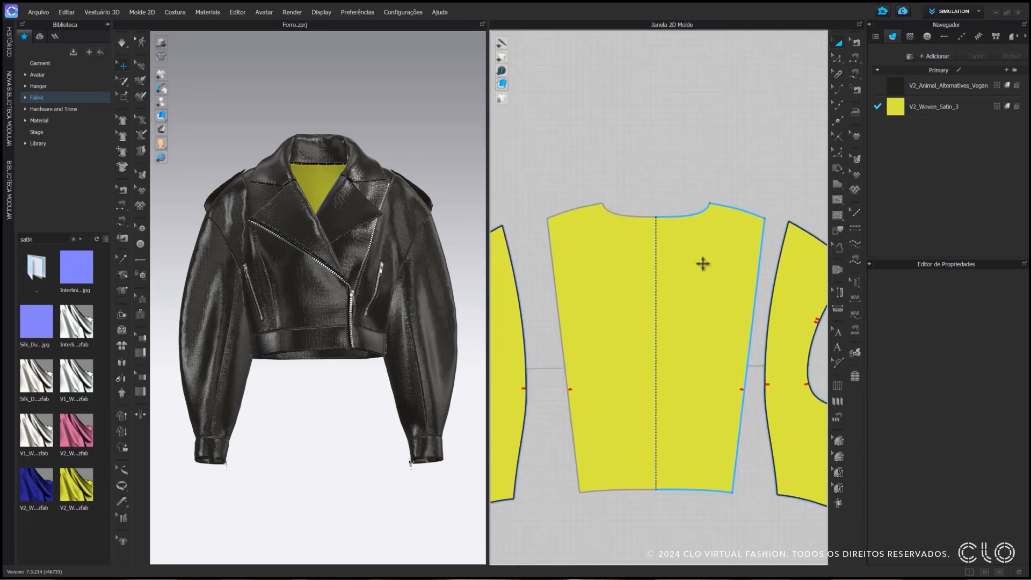
click(837, 200)
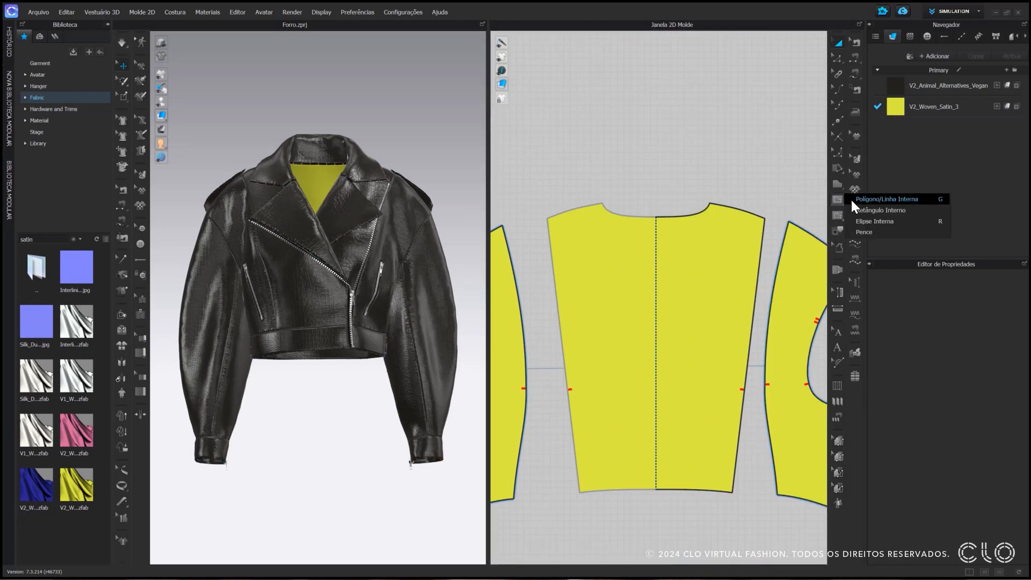
click(852, 200)
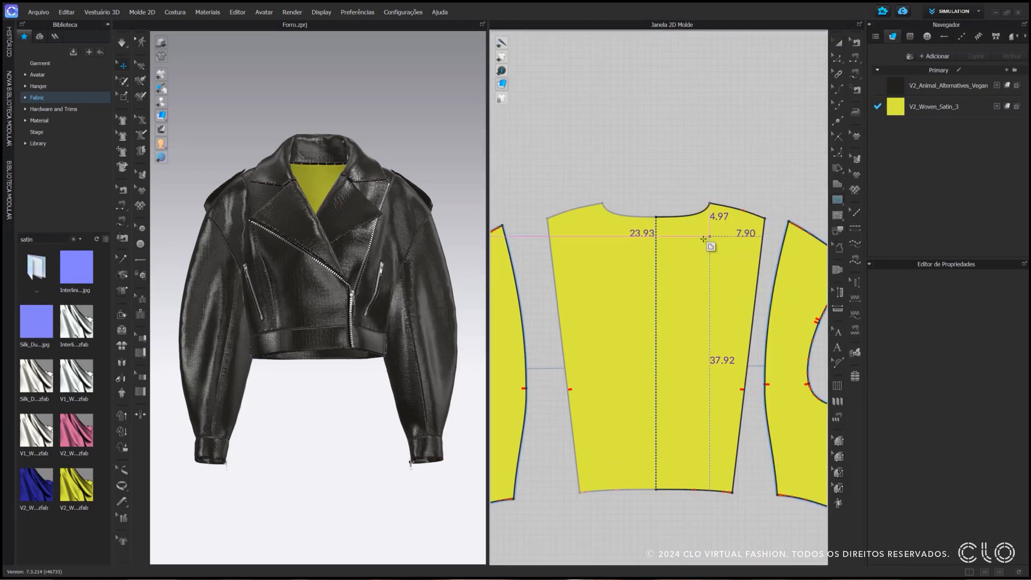
click(656, 270)
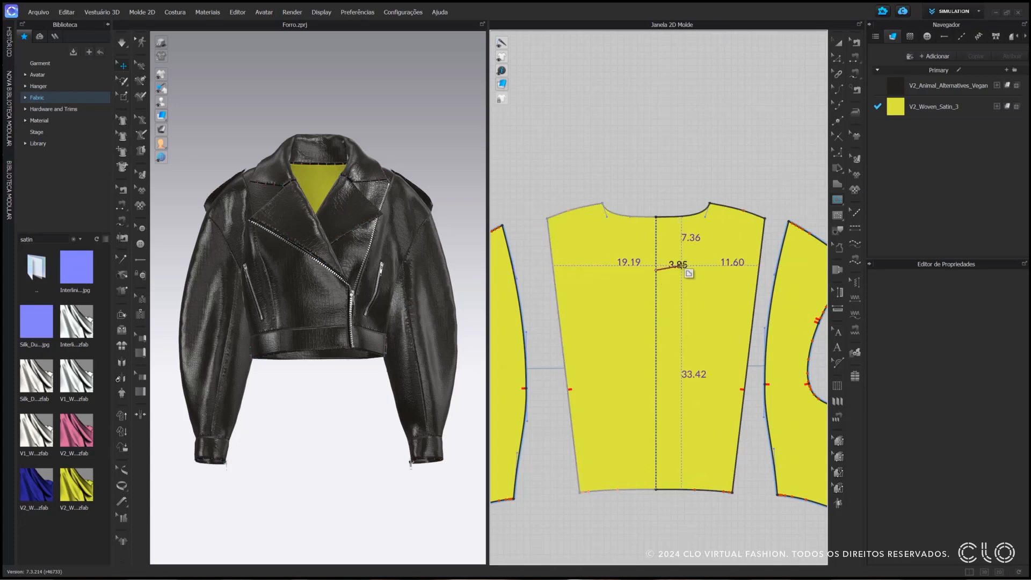
ctrl+click(682, 265)
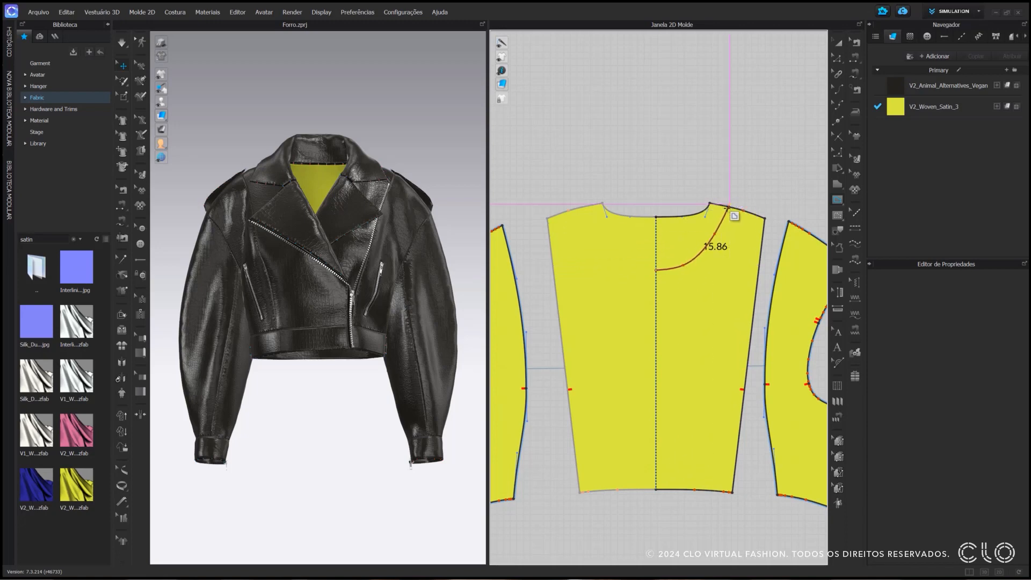
scroll(726, 208, up, 2)
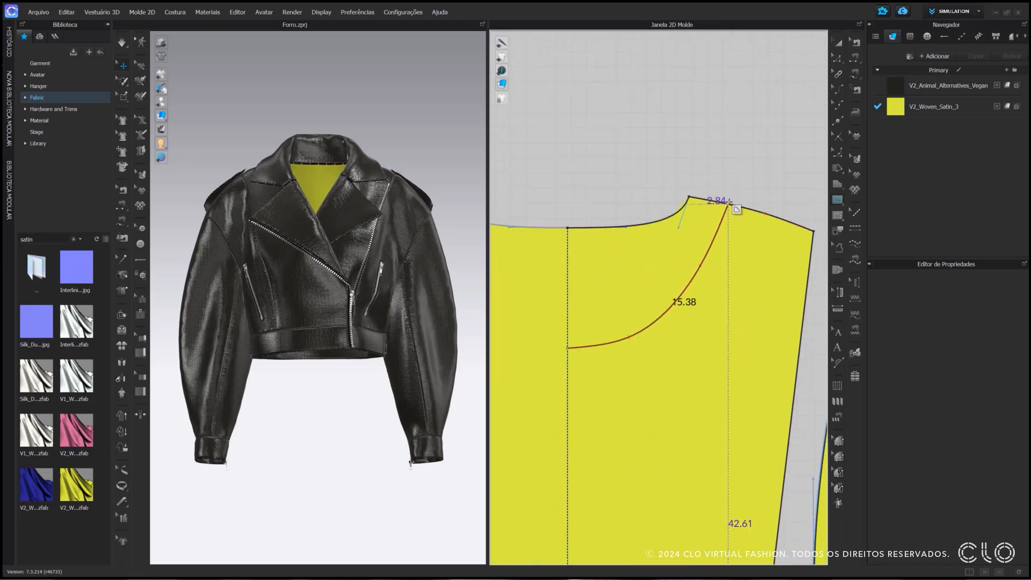
click(729, 202)
scroll(728, 202, down, 2)
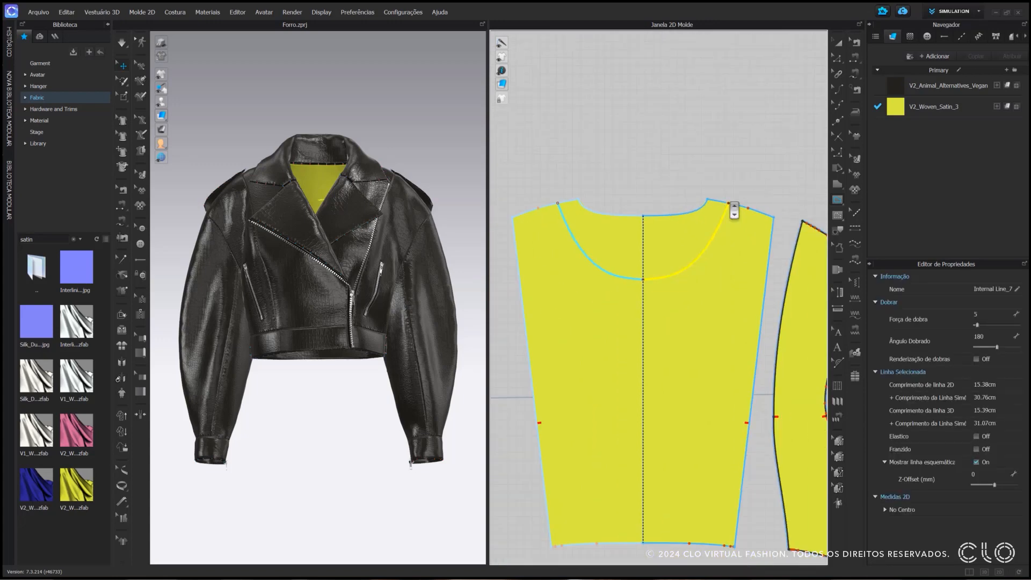
Trace the neckline area bounded by the curved internal line as a separate facing piece and place it above the satin centre back
click(834, 233)
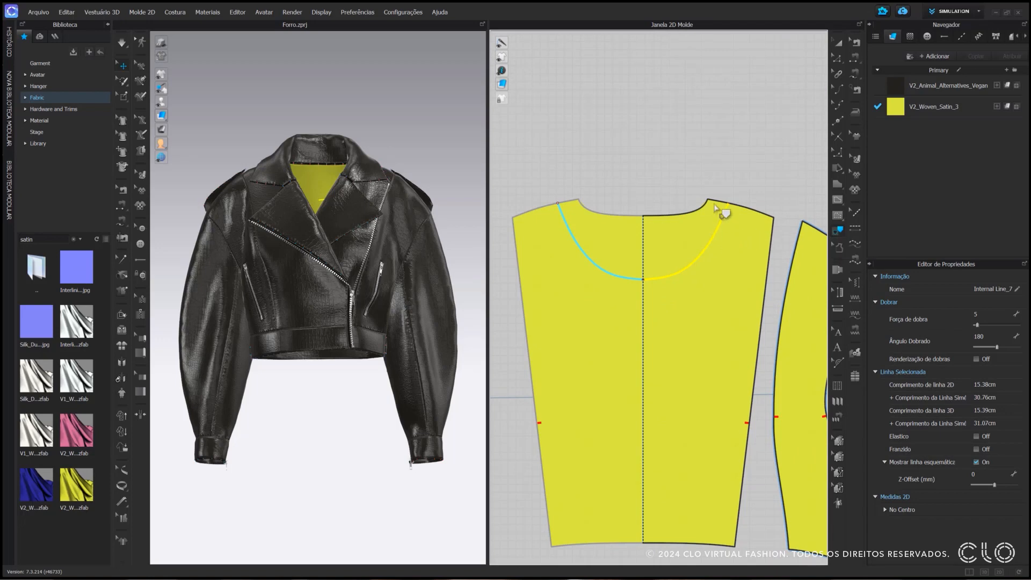
click(720, 204)
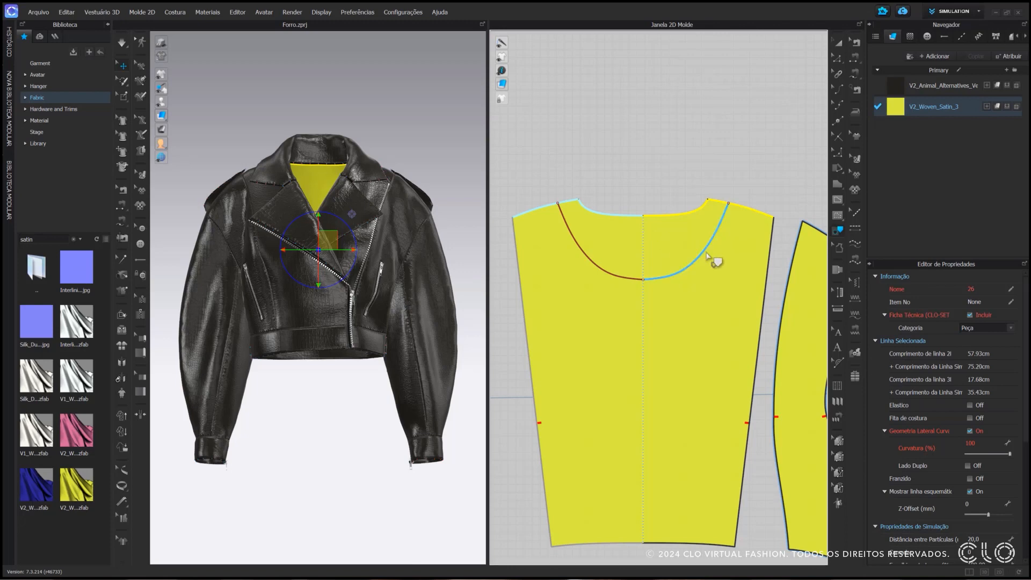
click(705, 255)
right_click(706, 253)
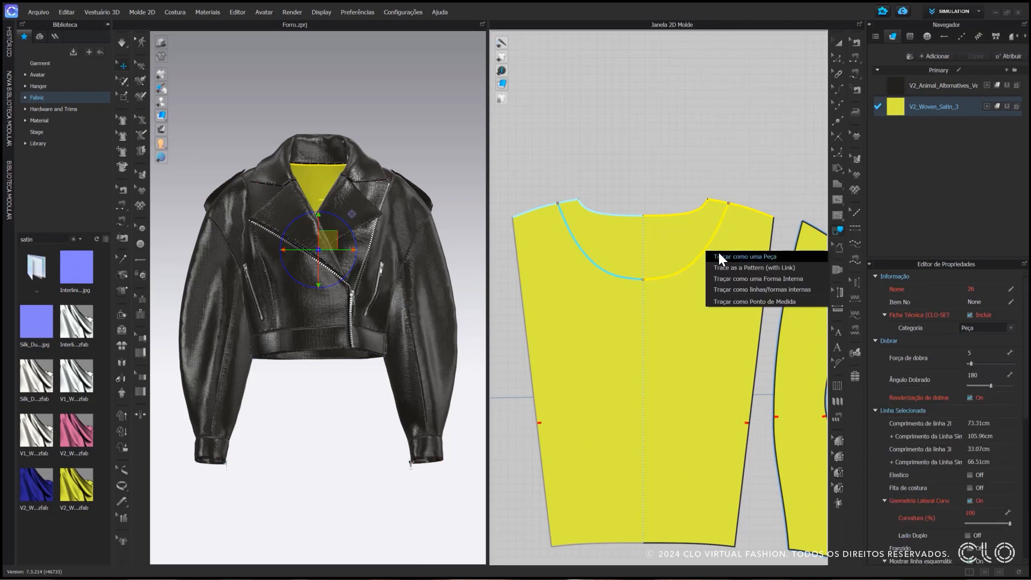
click(745, 257)
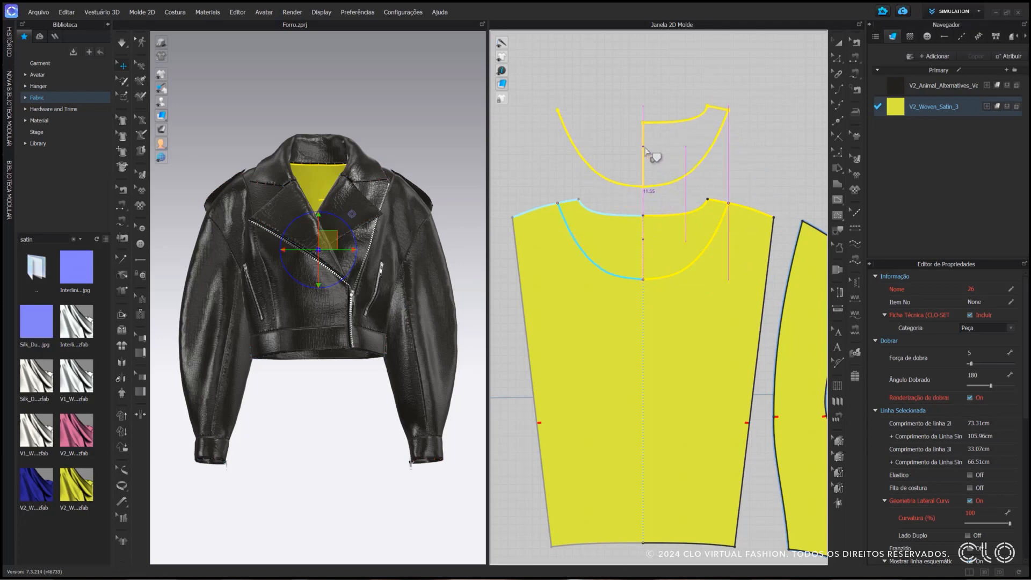
click(646, 151)
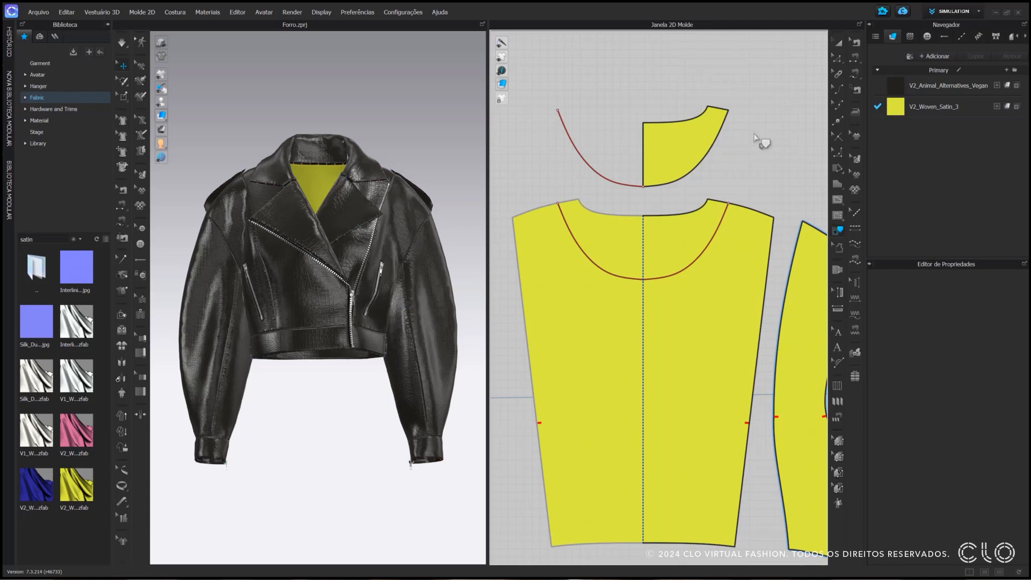
Delete the stray curved line left beside the traced facing, and unfold the half piece at centre back with symmetric editing and sewing
mouse_move(834, 62)
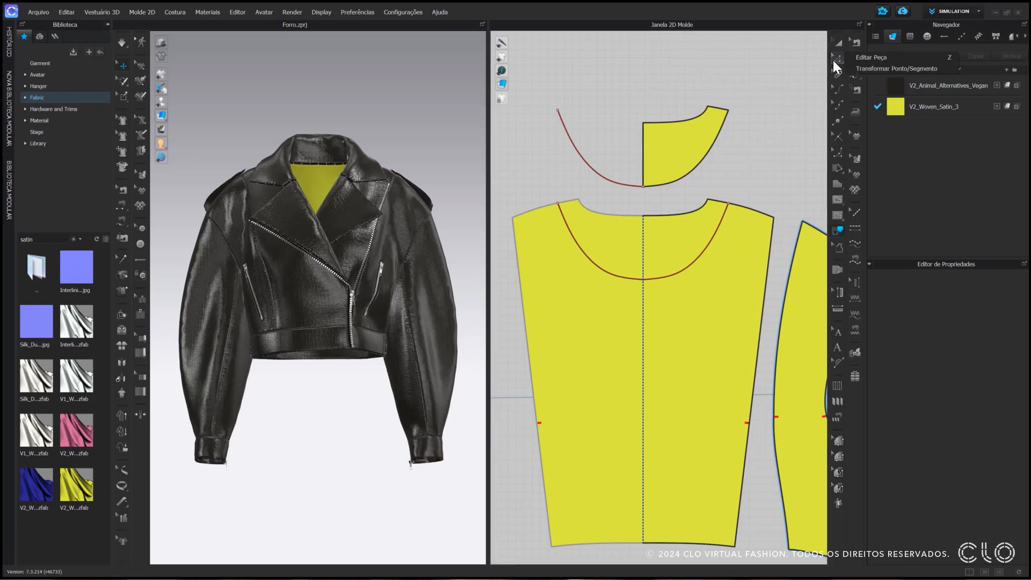
click(870, 57)
click(598, 175)
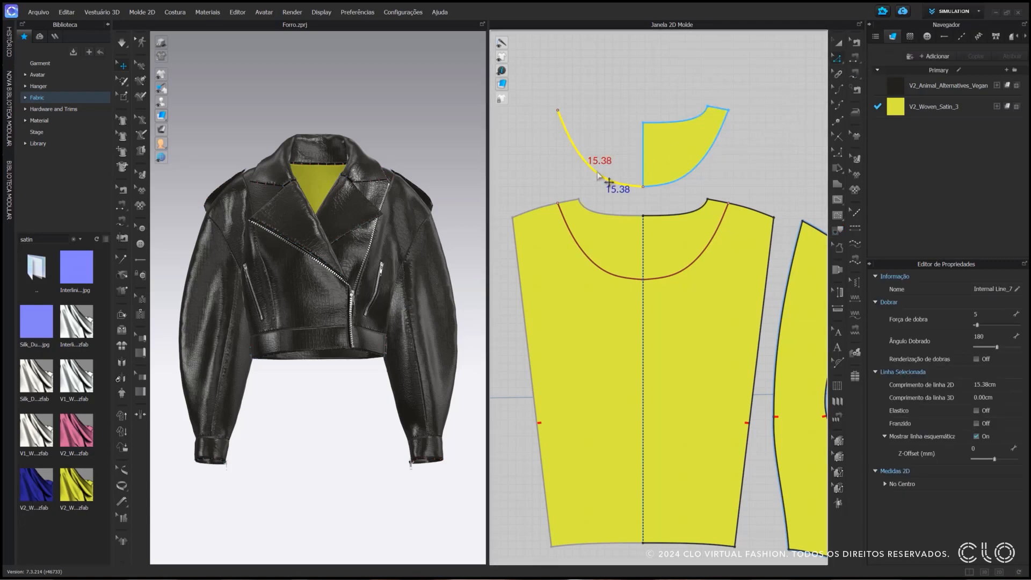
key(Delete)
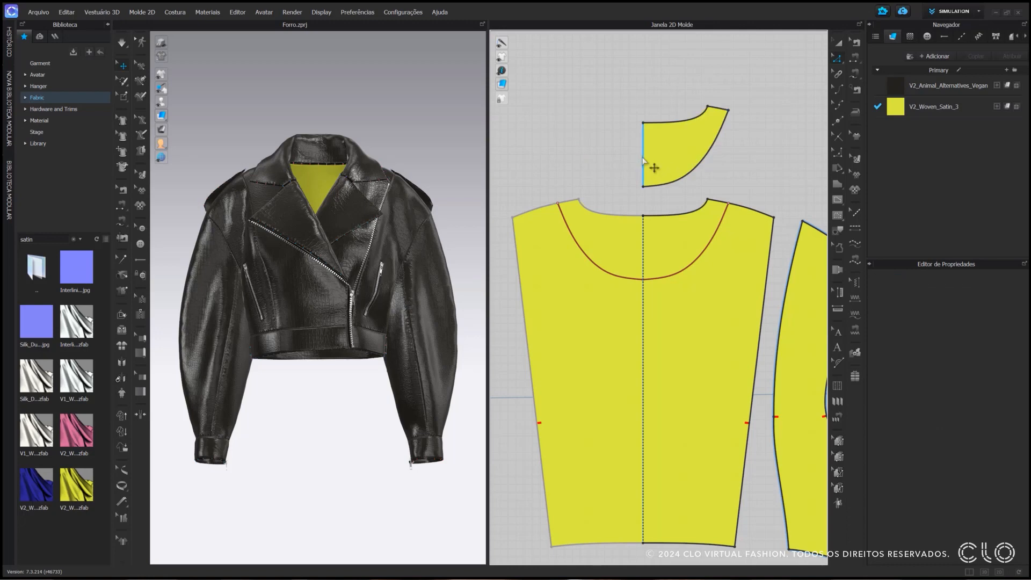
right_click(644, 159)
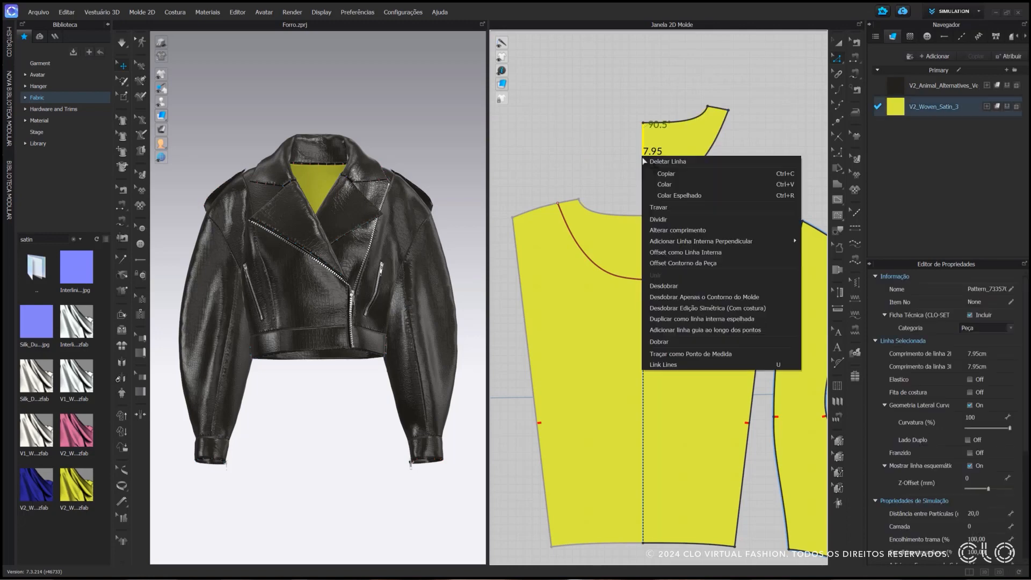
click(646, 308)
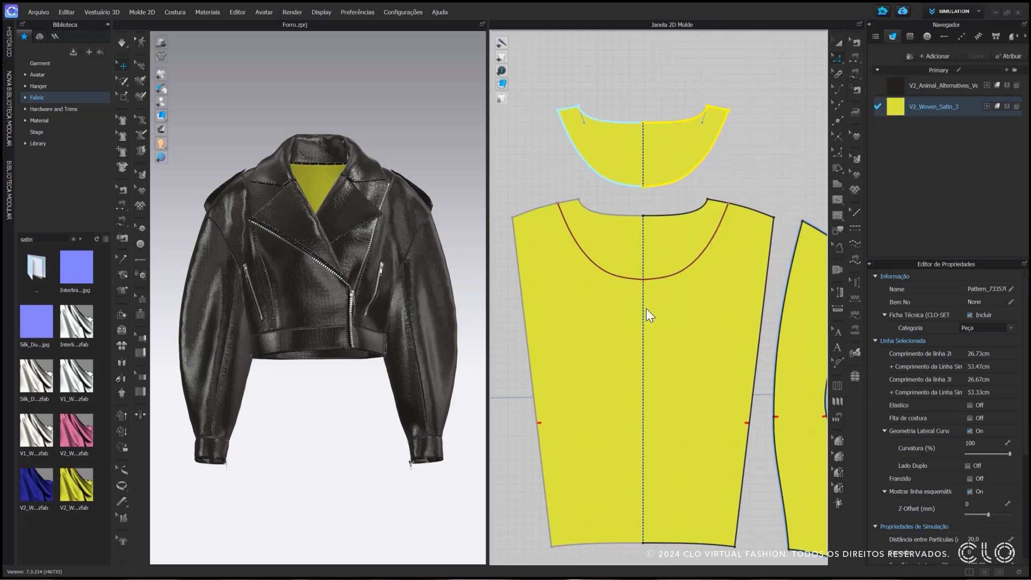
Assign the V2_Animal_Alternatives_Vegan fabric to the unfolded back neck facing
click(839, 44)
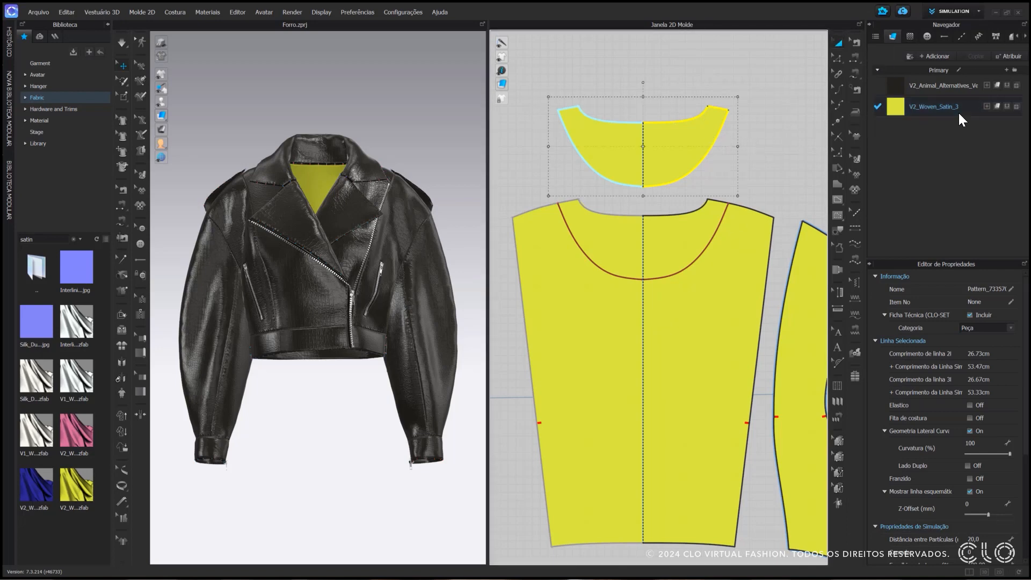
click(1007, 85)
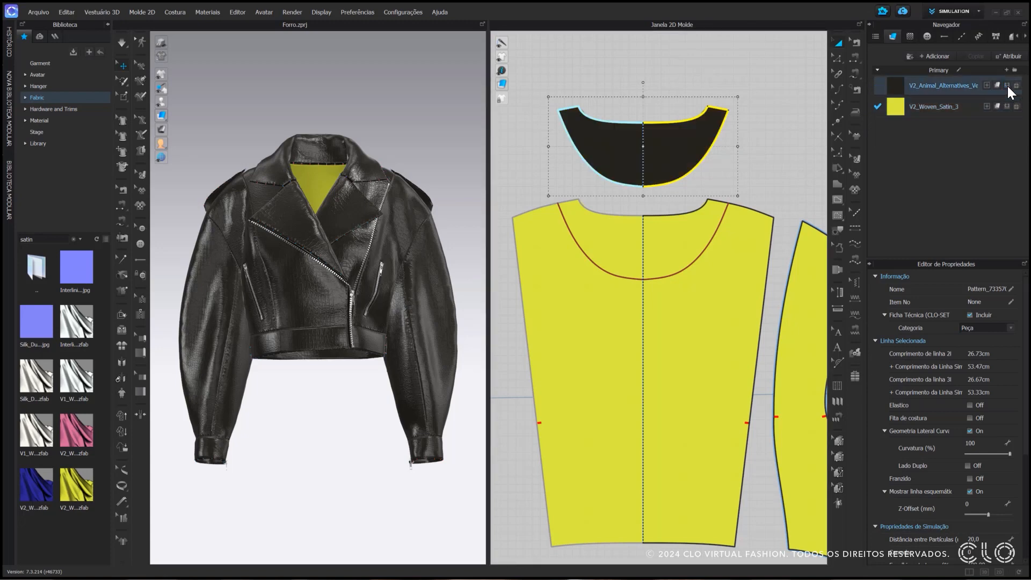
click(776, 139)
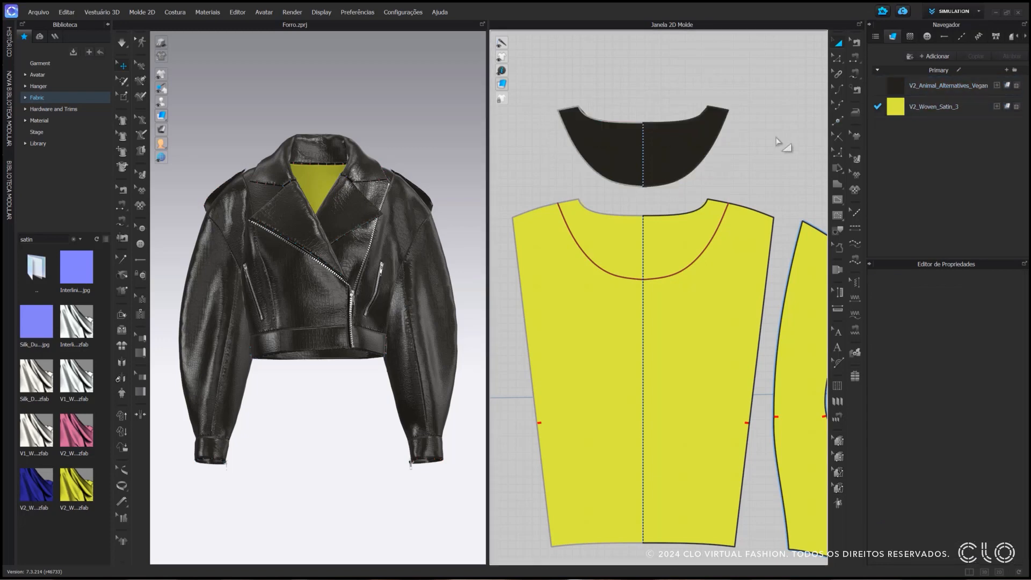
Free-sew the facing's neckline and shoulder edges to the matching edges of the satin centre back as a Turned seam
click(855, 75)
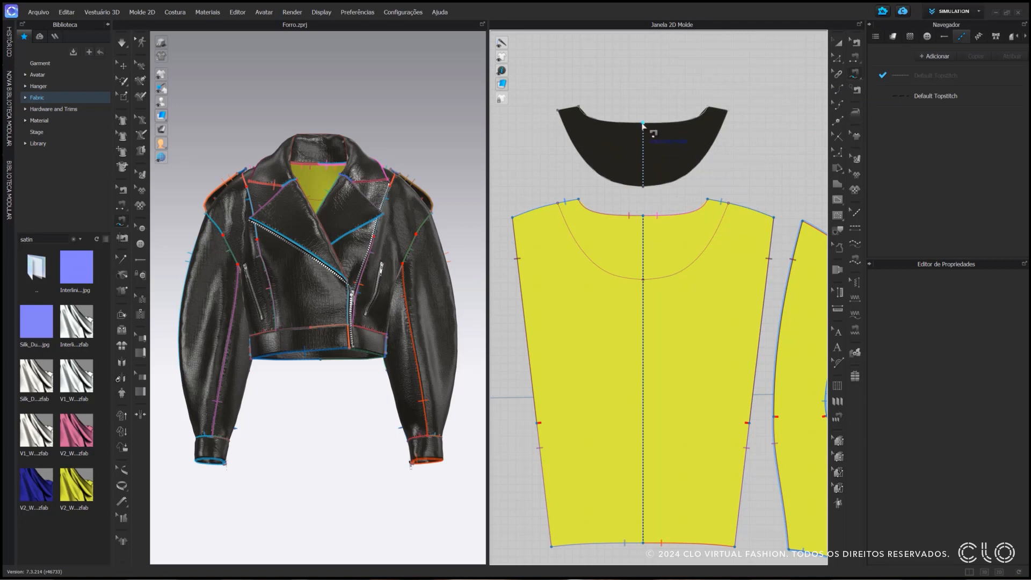
click(644, 123)
click(727, 110)
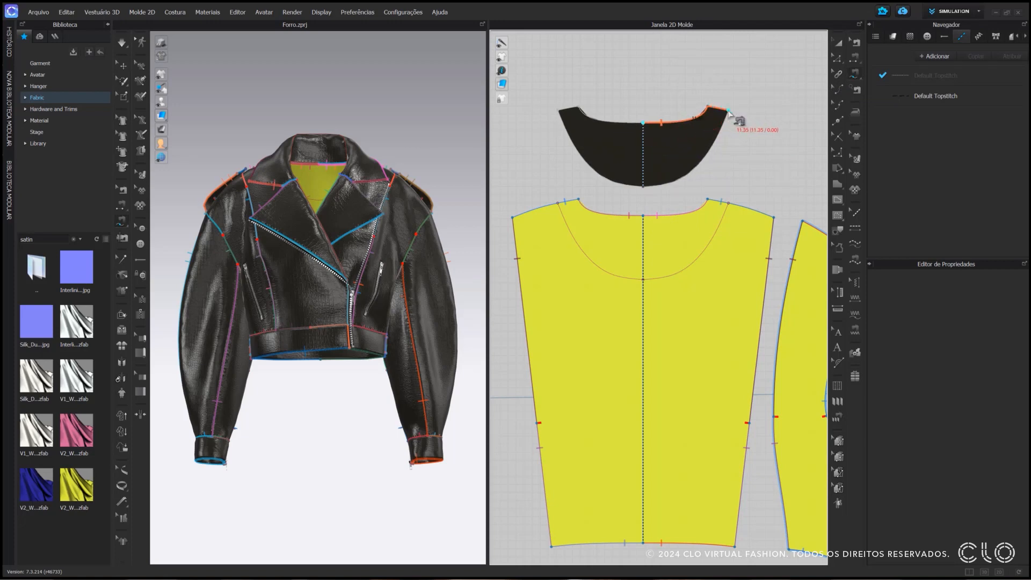
click(644, 215)
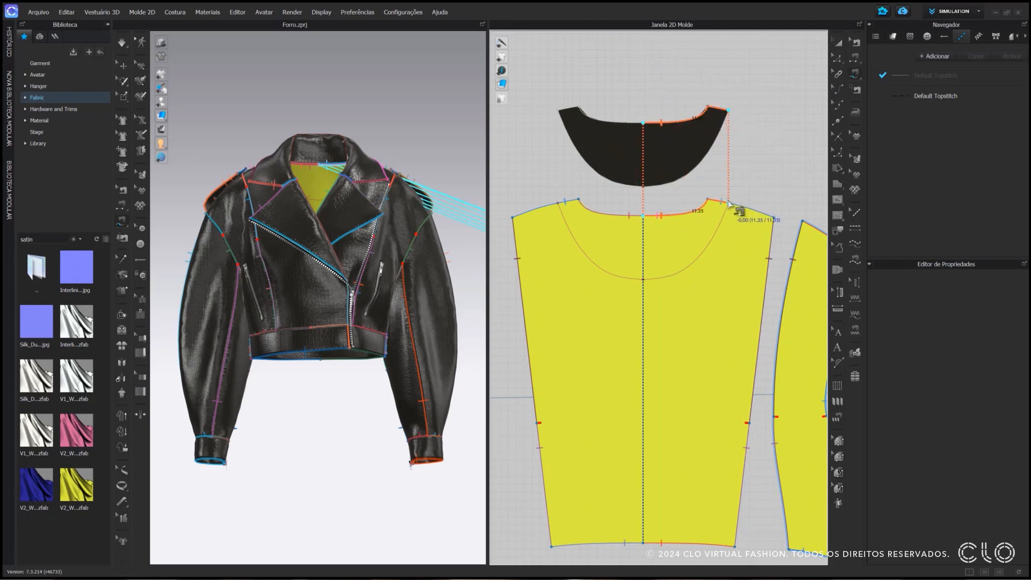
click(728, 203)
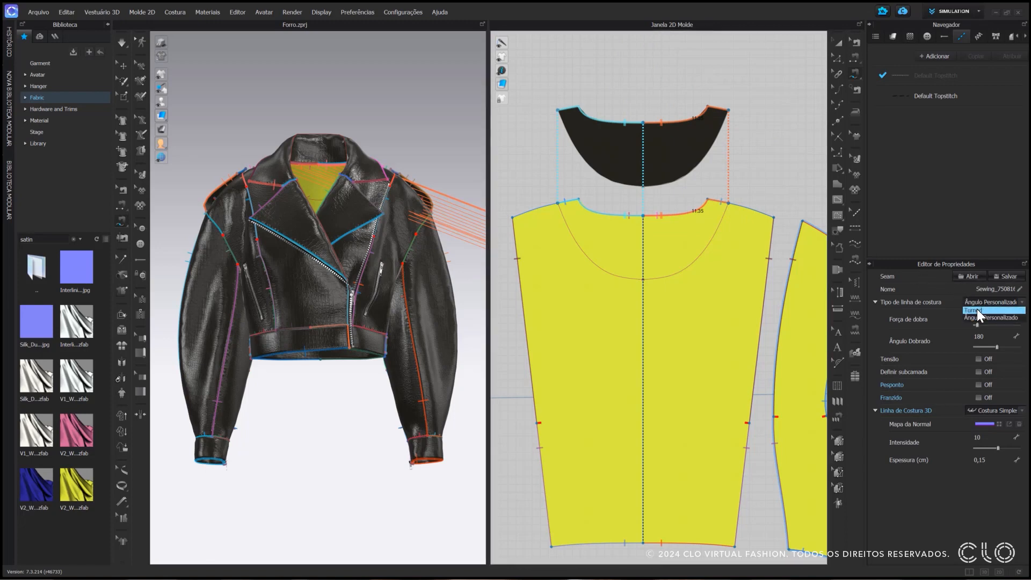
Free-sew the facing's lower curved edge to the full curved internal line on the satin centre back
click(643, 185)
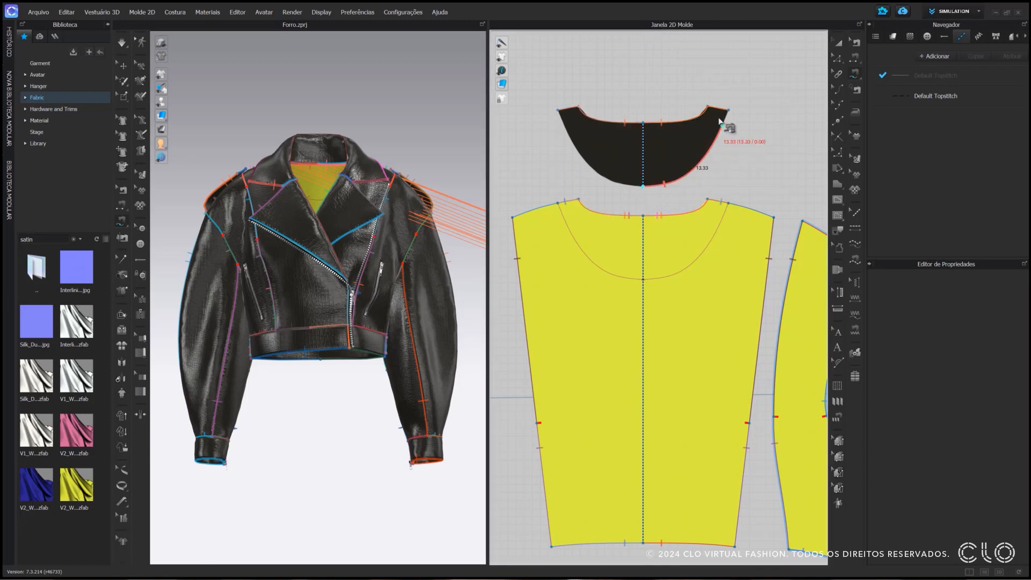
click(728, 111)
click(644, 280)
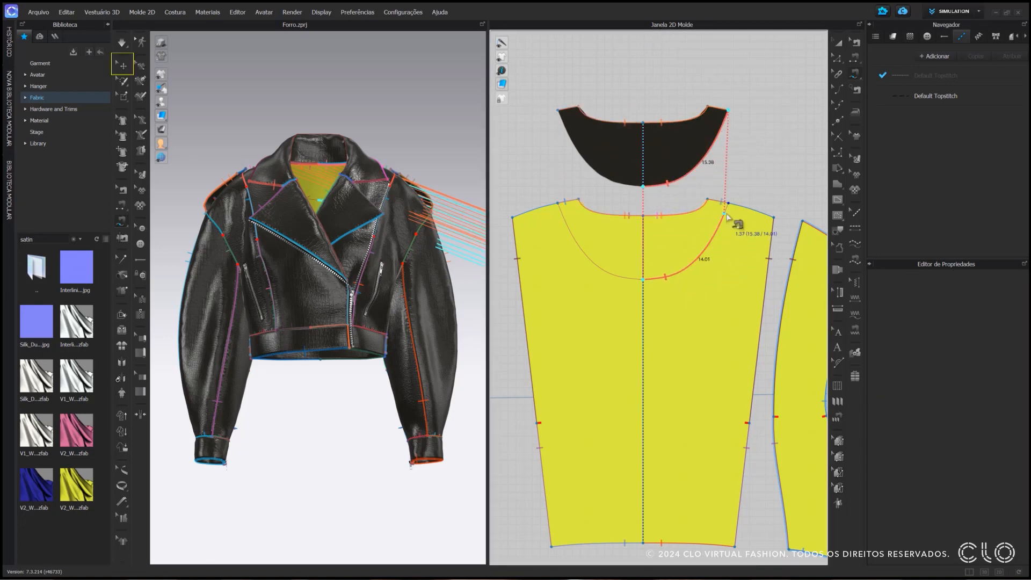
click(728, 207)
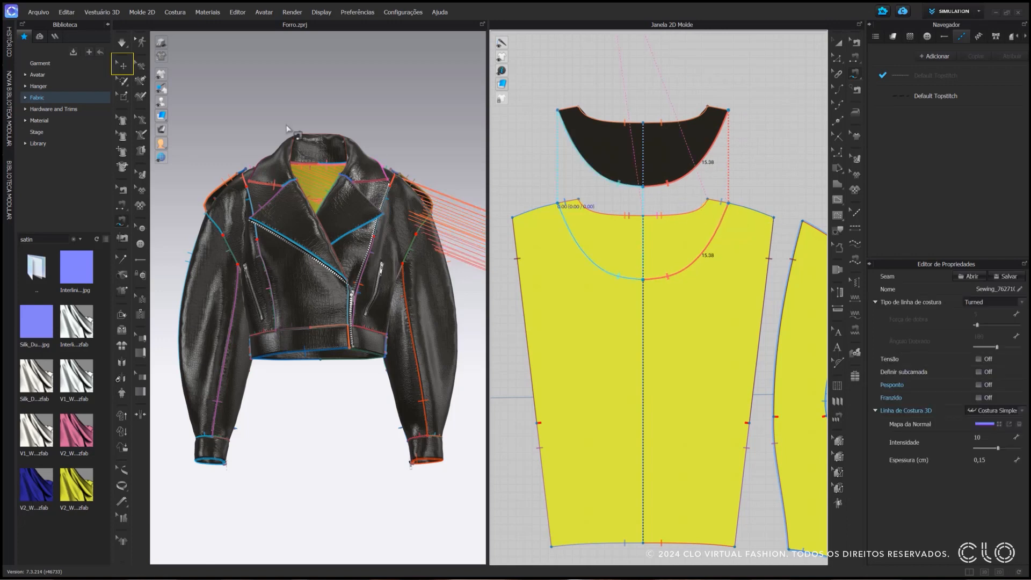
Superimpose the facing piece over the satin centre back in the 3D garment
click(123, 65)
scroll(329, 228, down, 2)
scroll(329, 229, down, 5)
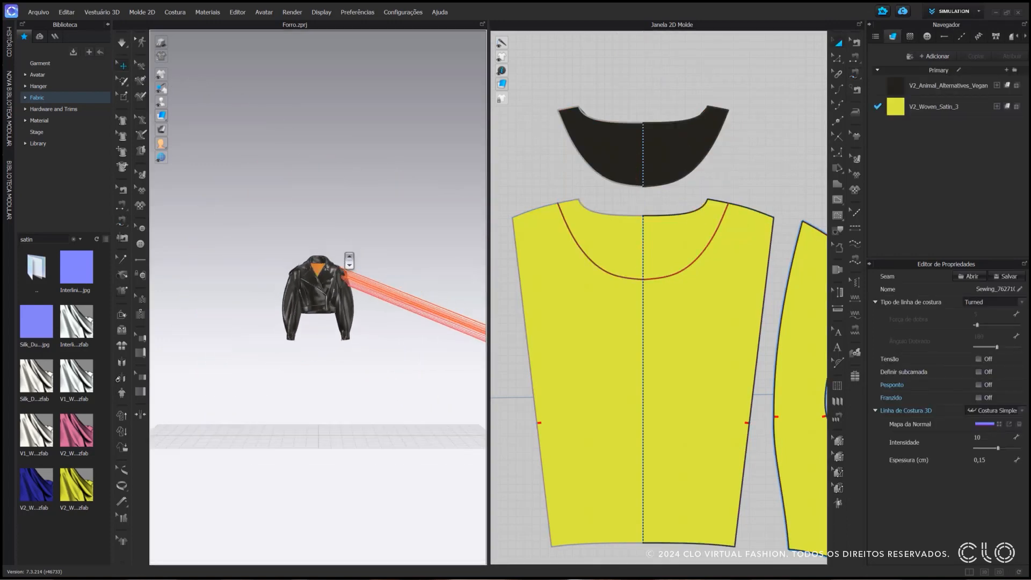
right_click(436, 329)
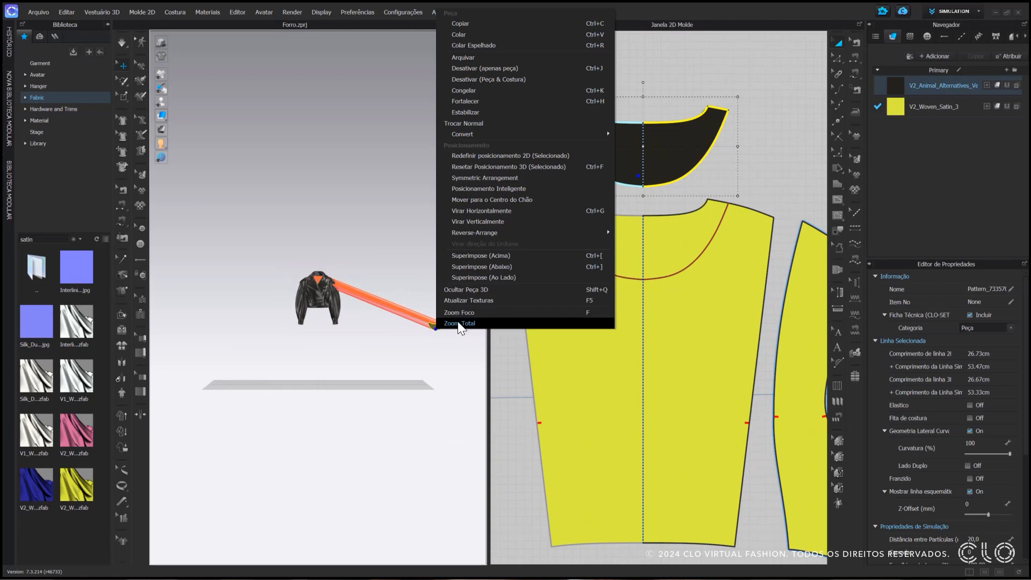
click(479, 258)
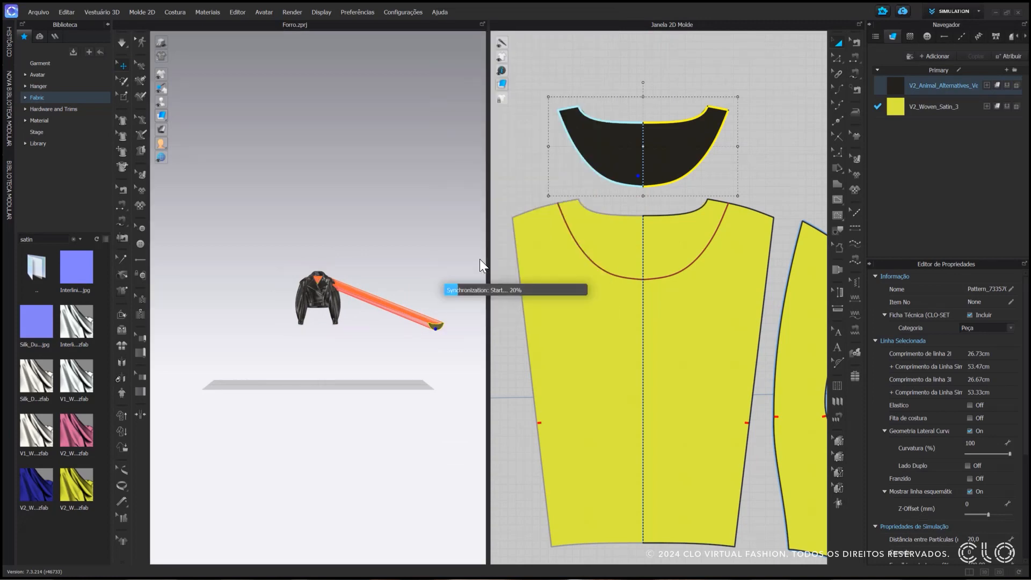
scroll(317, 268, up, 5)
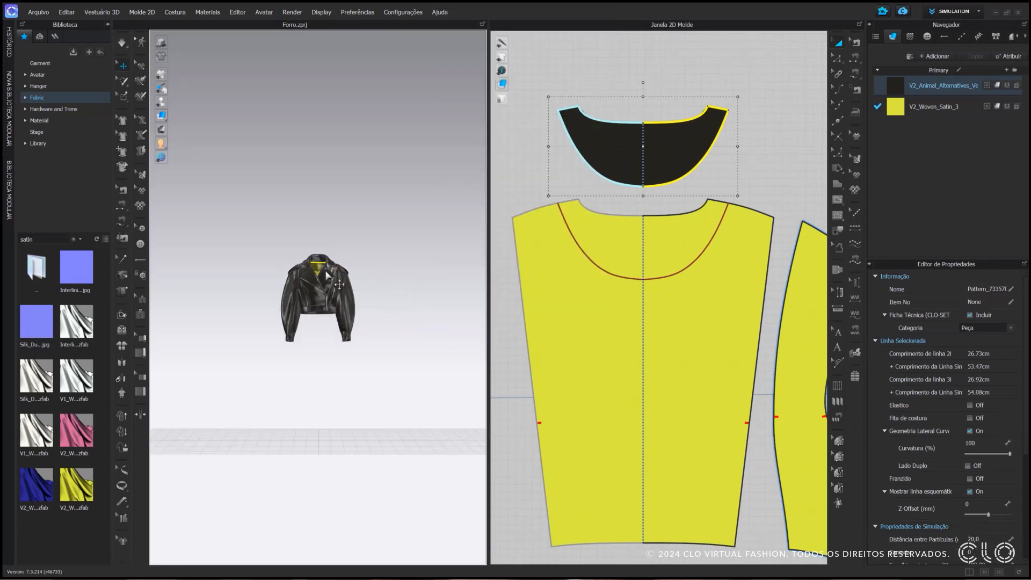
scroll(334, 251, up, 3)
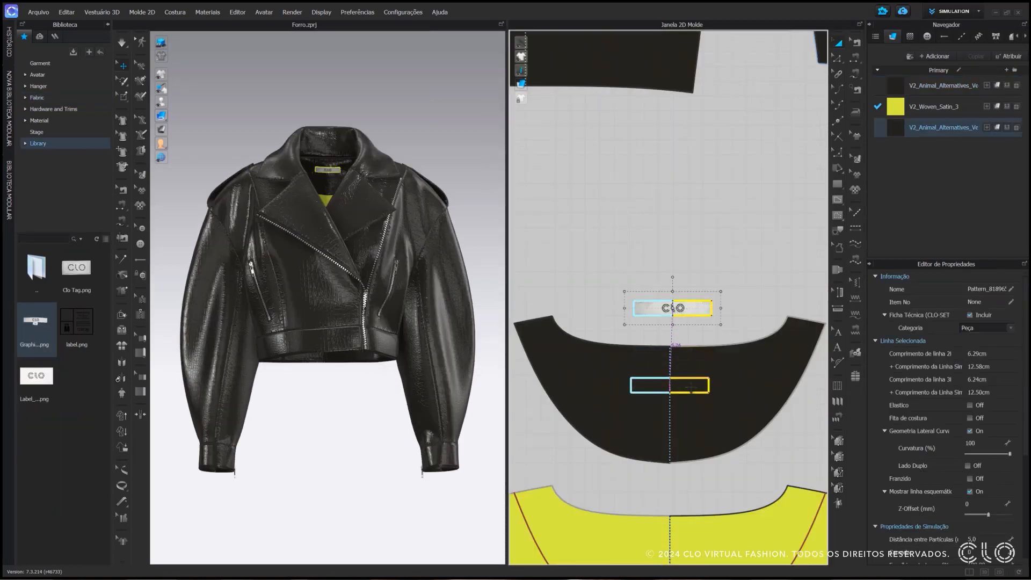
Position the CLO label piece above the back neck facing and sew its upper edge to the horizontal internal line on the facing
drag(670, 301, 671, 385)
drag(690, 345, 689, 311)
key(n)
click(697, 311)
click(690, 378)
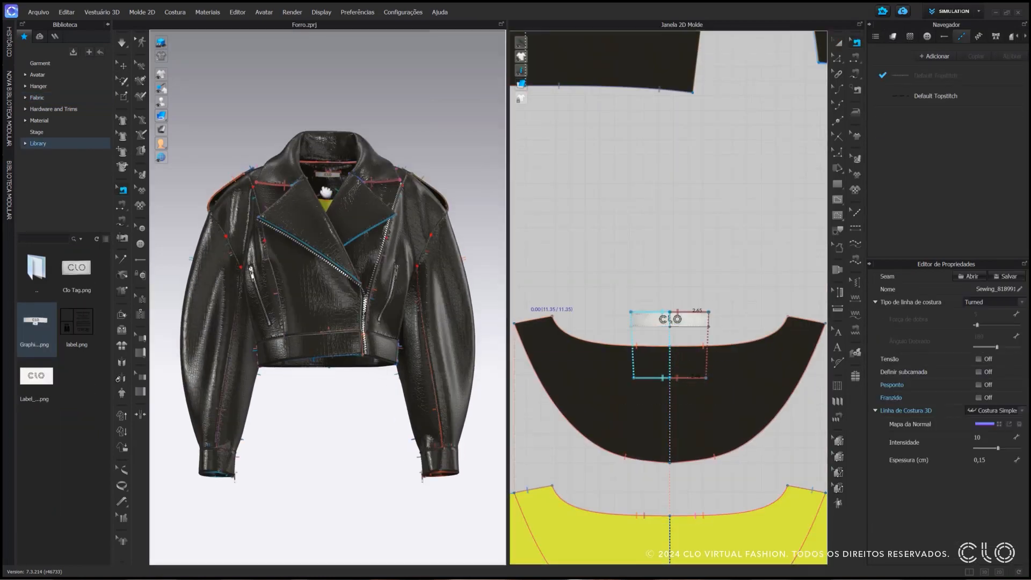
Examine the CLO label inside the back neck of the 3D jacket up close and simulate the garment
scroll(326, 188, up, 5)
middle_drag(336, 294, 337, 373)
scroll(338, 322, down, 2)
key(q)
right_drag(367, 227, 387, 229)
middle_drag(387, 230, 384, 322)
scroll(384, 322, up, 3)
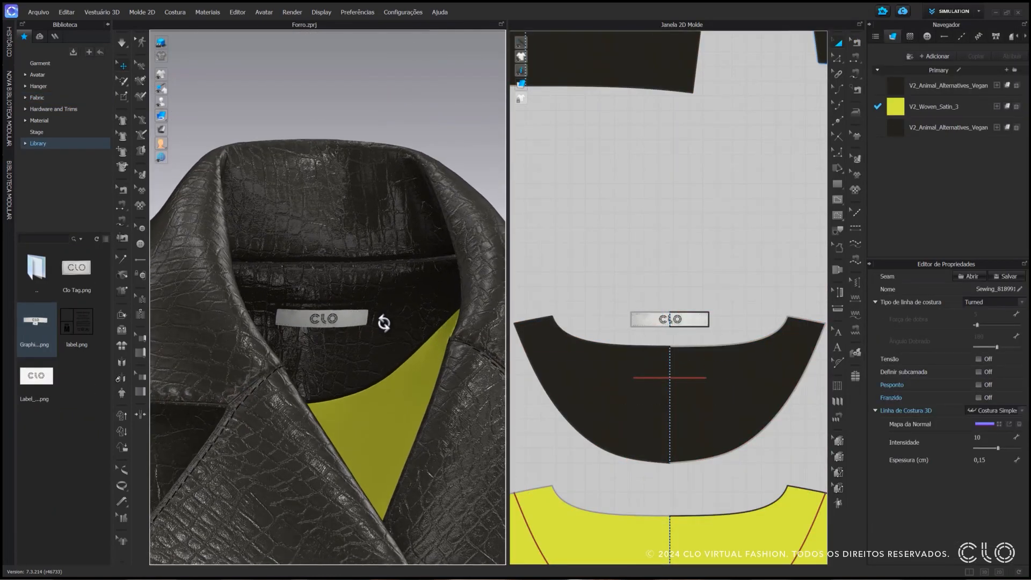
right_drag(384, 322, 407, 352)
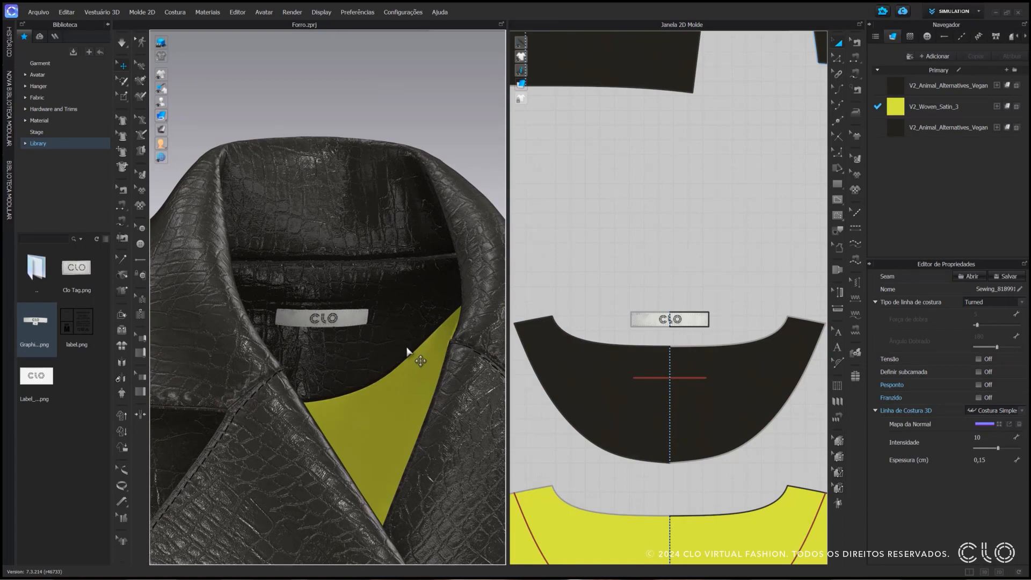
key(space)
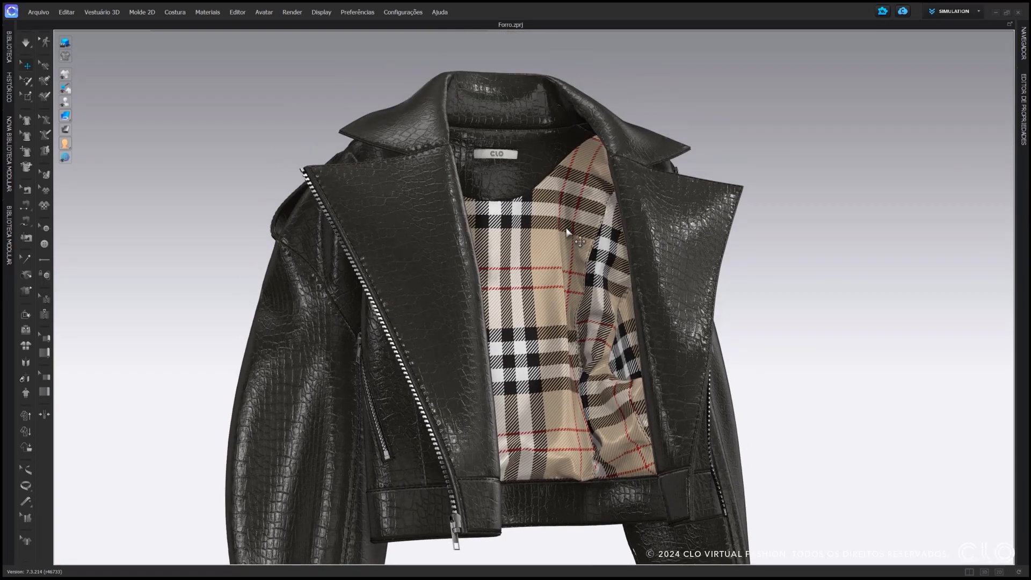
Examine the opened jacket's plaid lining, neck facing and label in the 3D garment
scroll(568, 232, up, 2)
mouse_move(569, 232)
right_down()
mouse_move(594, 232)
mouse_move(559, 237)
mouse_move(501, 280)
mouse_move(536, 271)
mouse_move(559, 306)
mouse_move(564, 233)
mouse_move(572, 240)
right_up()
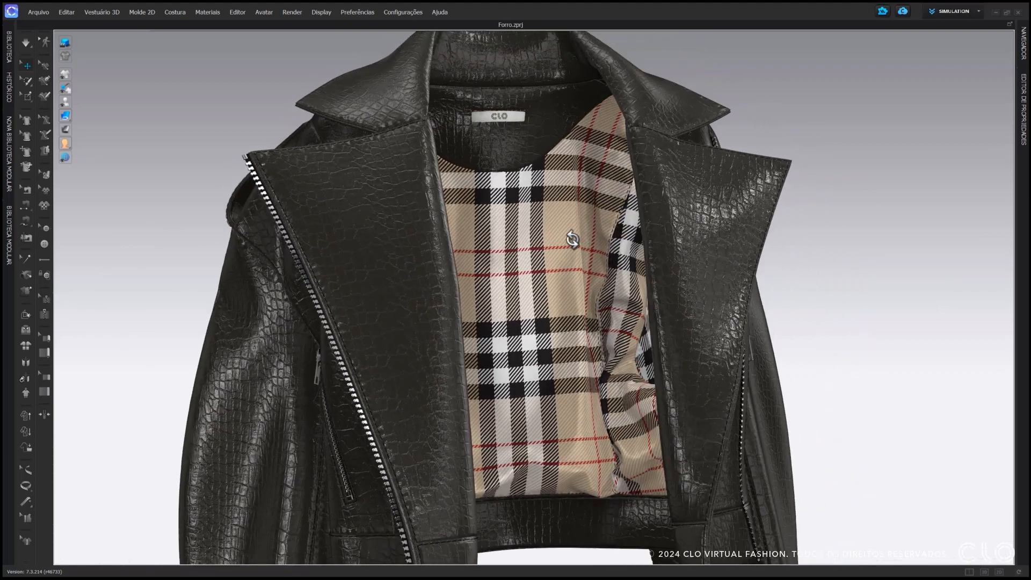
scroll(573, 239, down, 5)
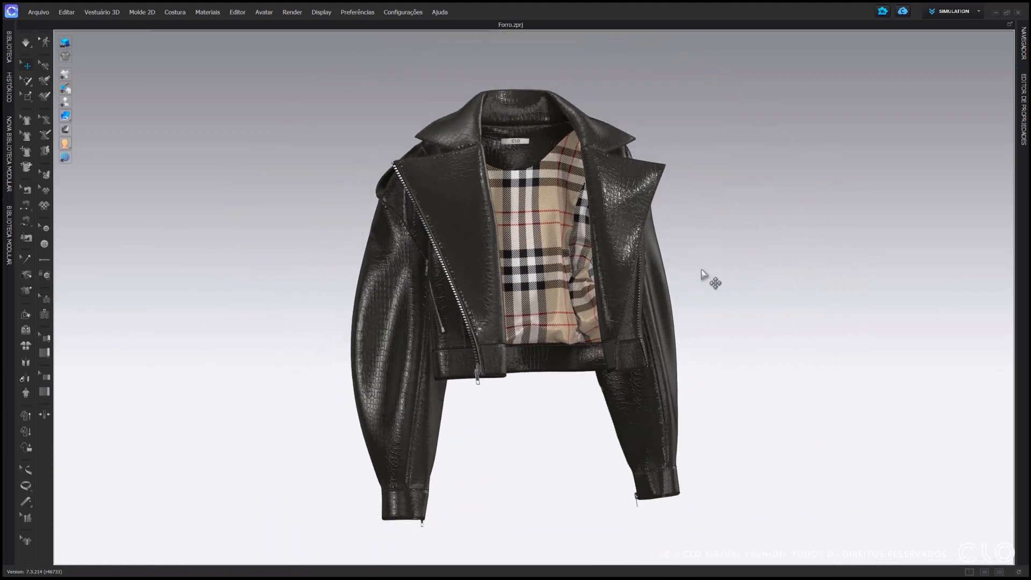